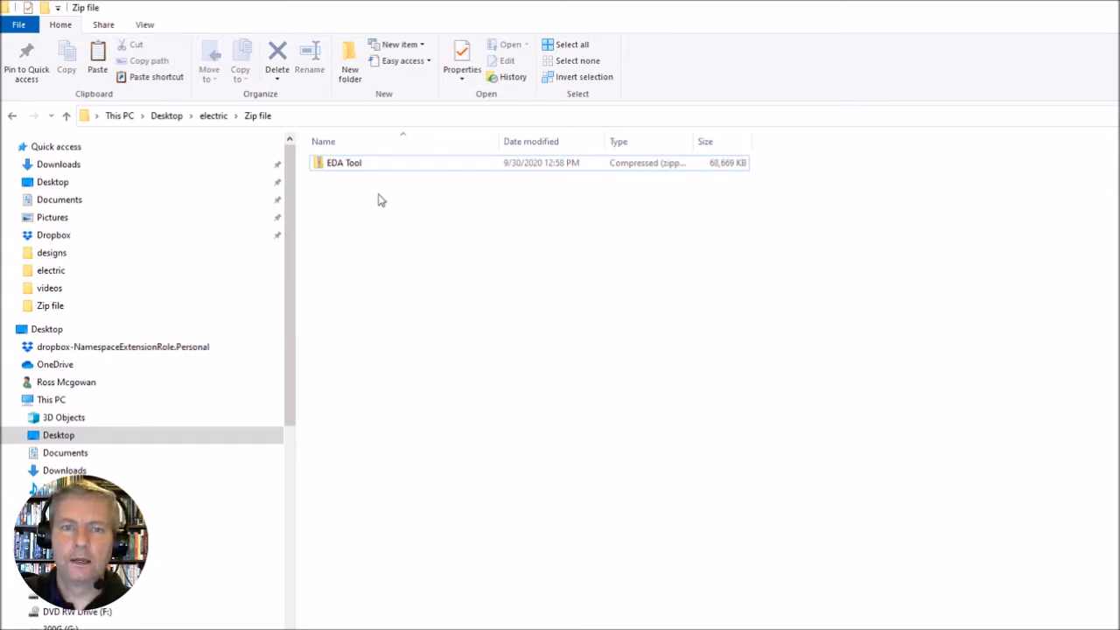
left_click(330, 168)
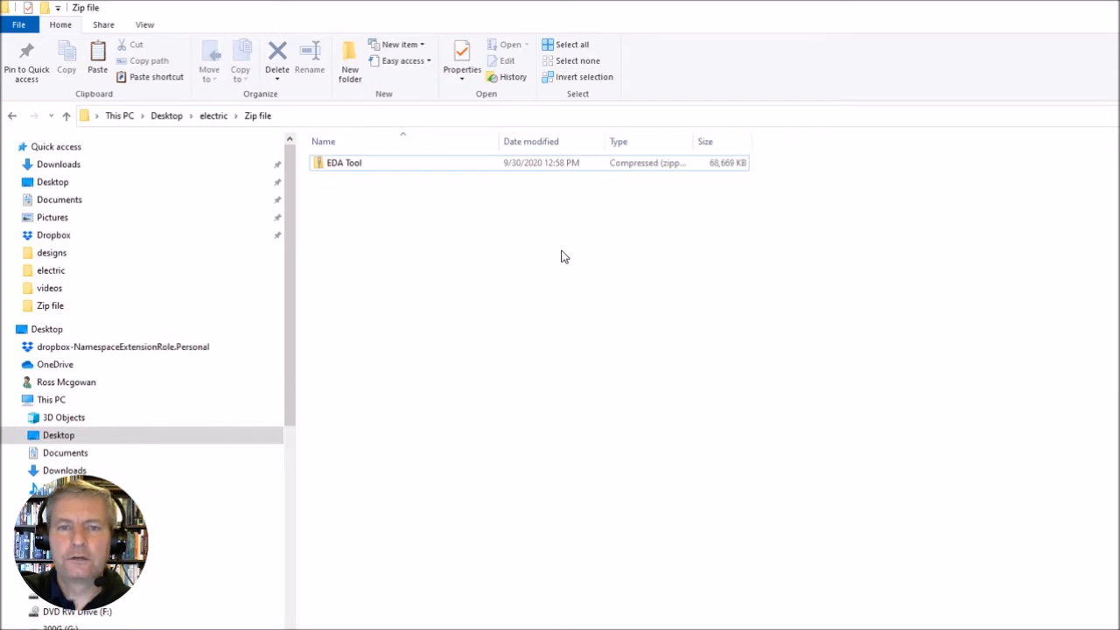
left_click(347, 169)
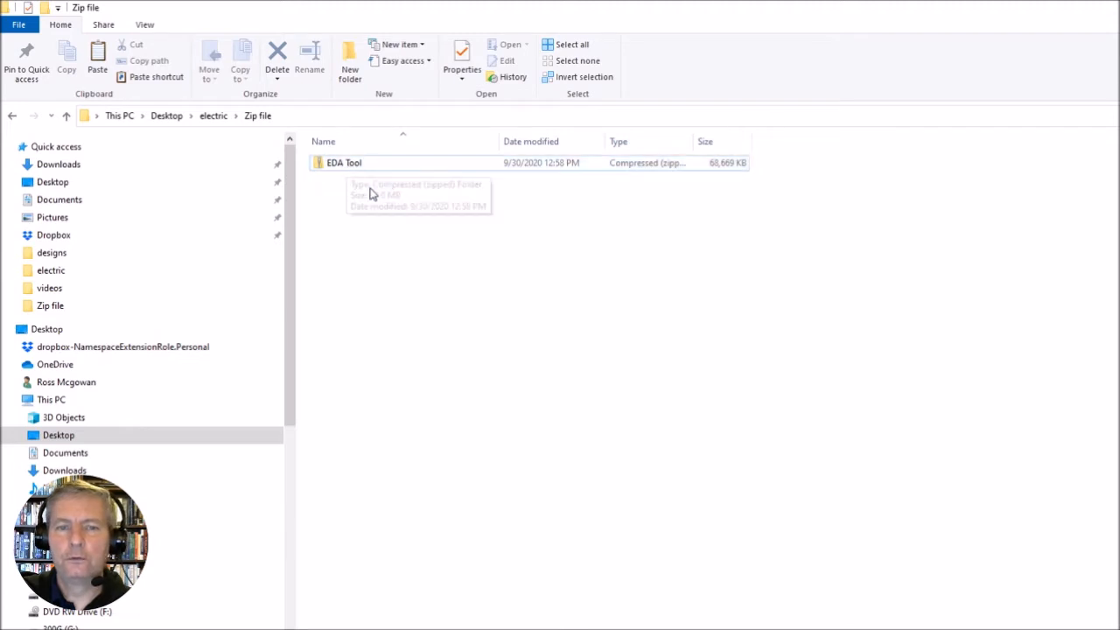
left_click(321, 229)
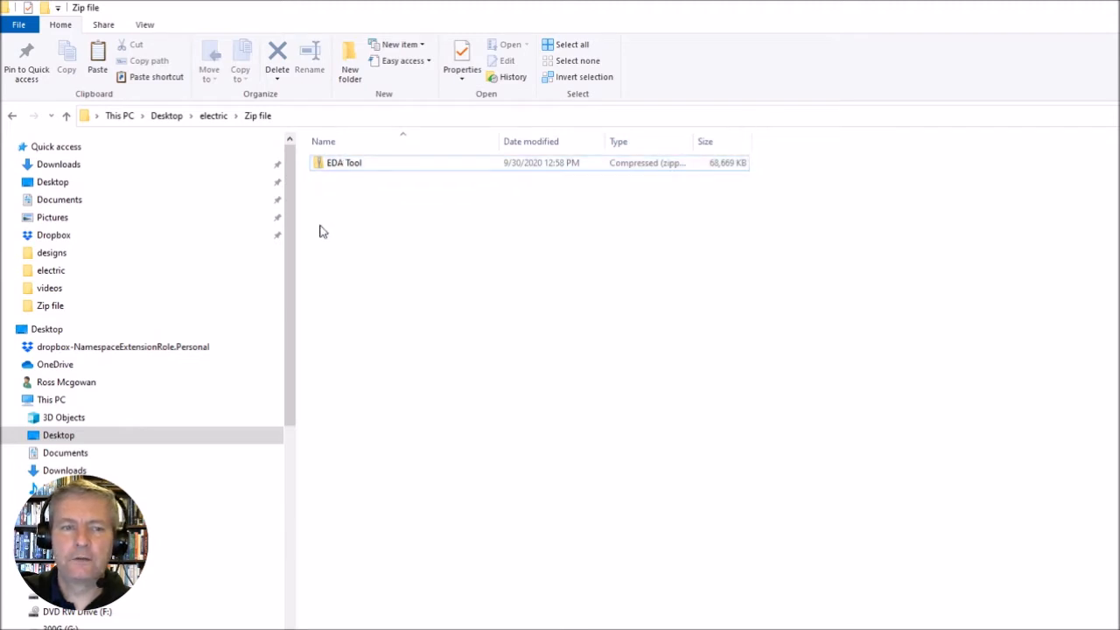
Go from the Desktop folder into electric and its Zip file subfolder, and open the EDA Tool archive.
left_click(51, 184)
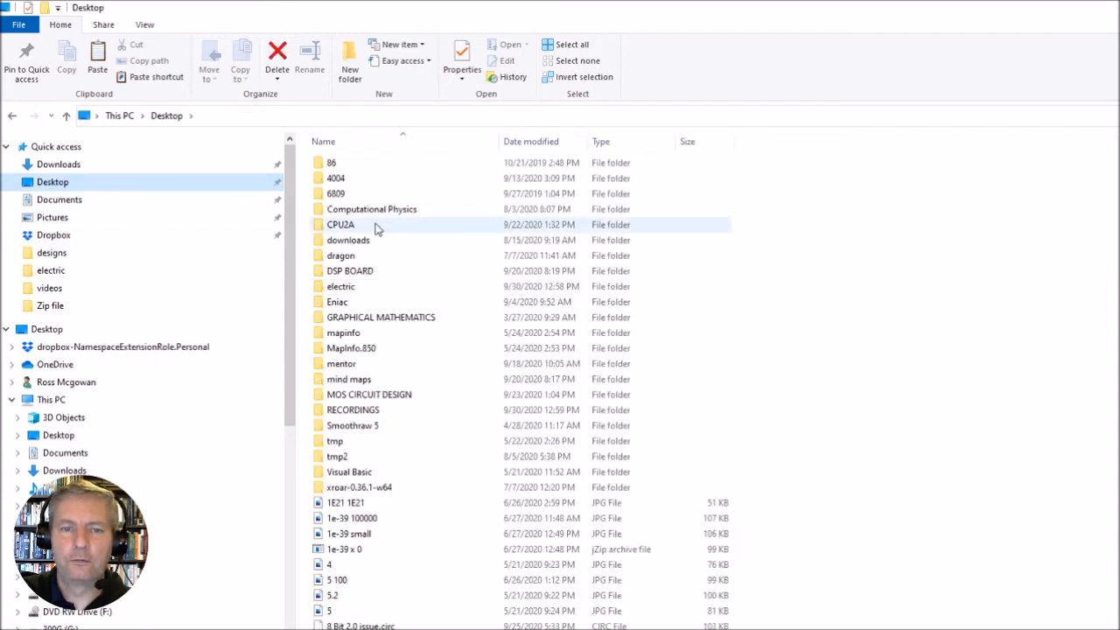
left_click(342, 289)
double_click(341, 289)
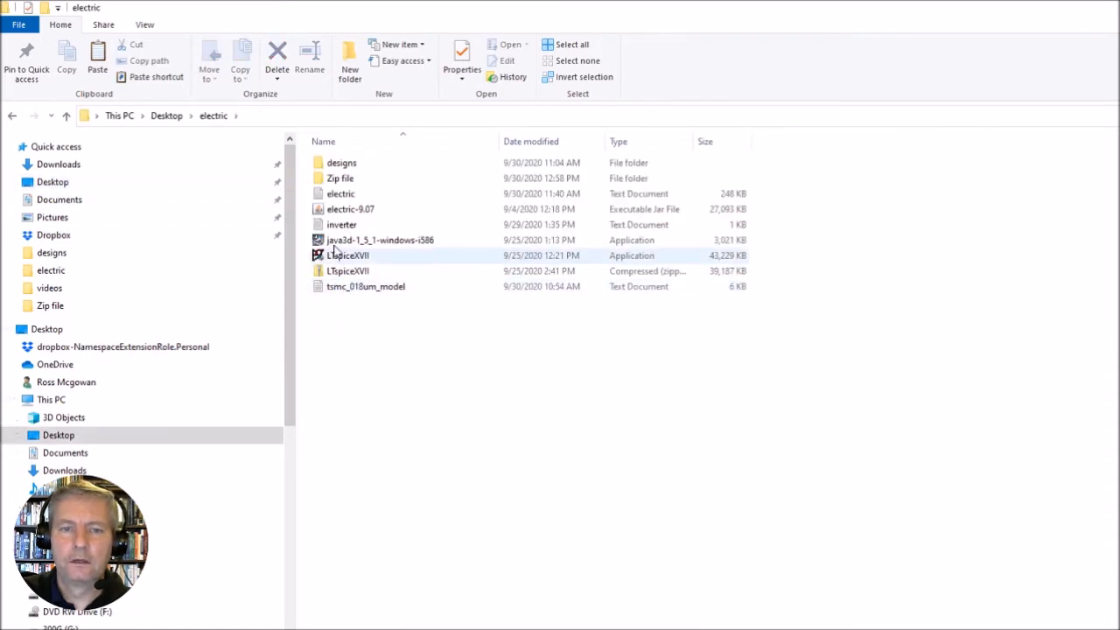
double_click(338, 178)
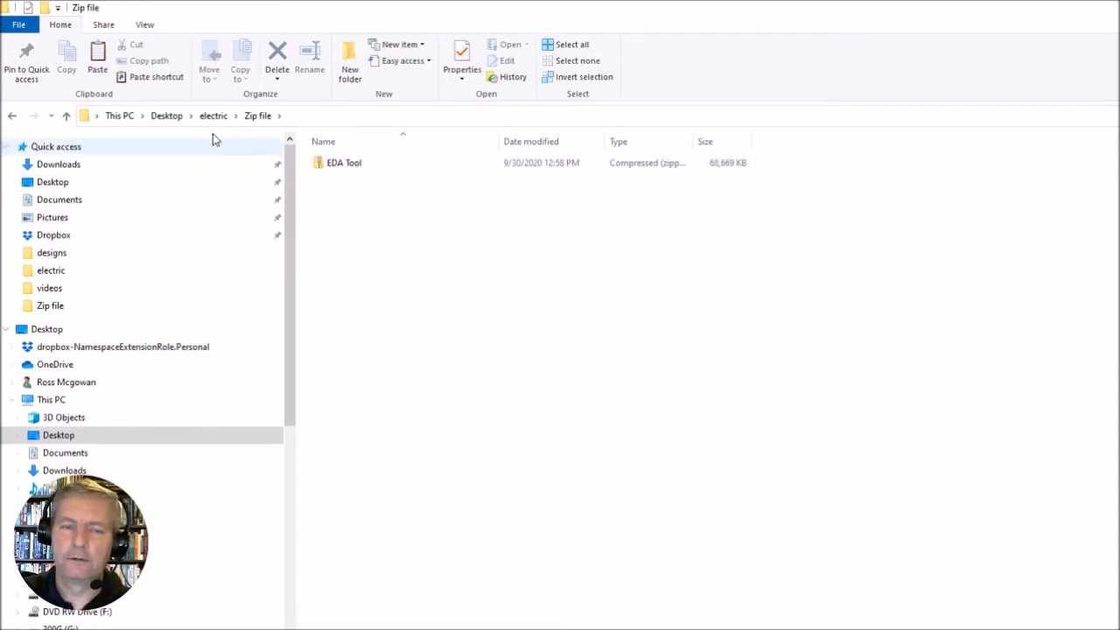
double_click(337, 166)
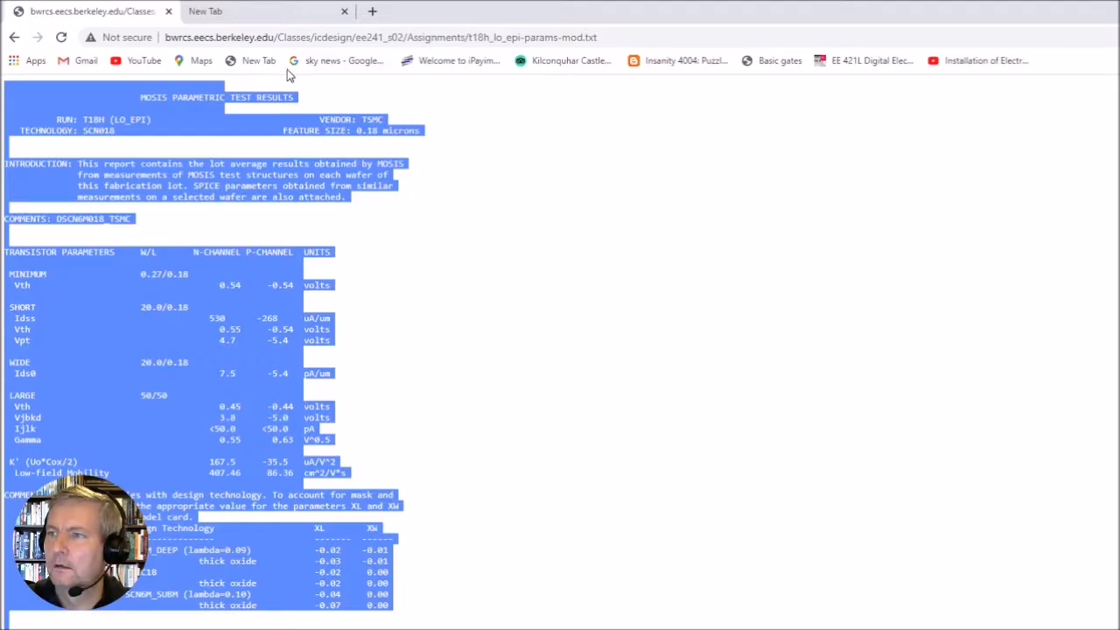
Switch to Chrome and search Google for "download java" in the blank browser tab.
left_click(247, 12)
left_click(552, 302)
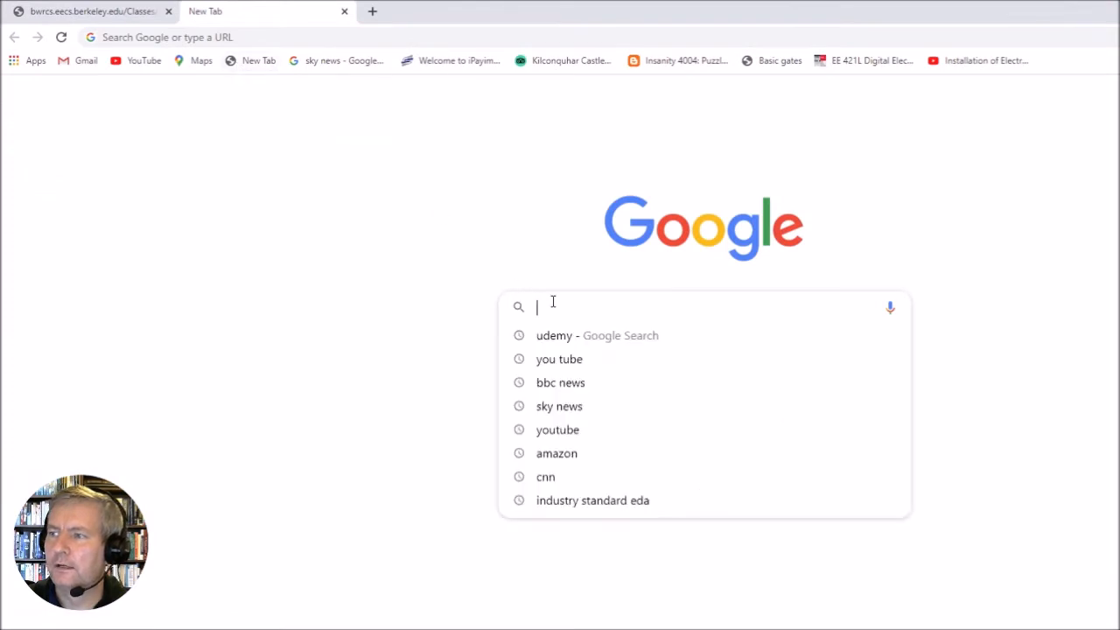
type("downl")
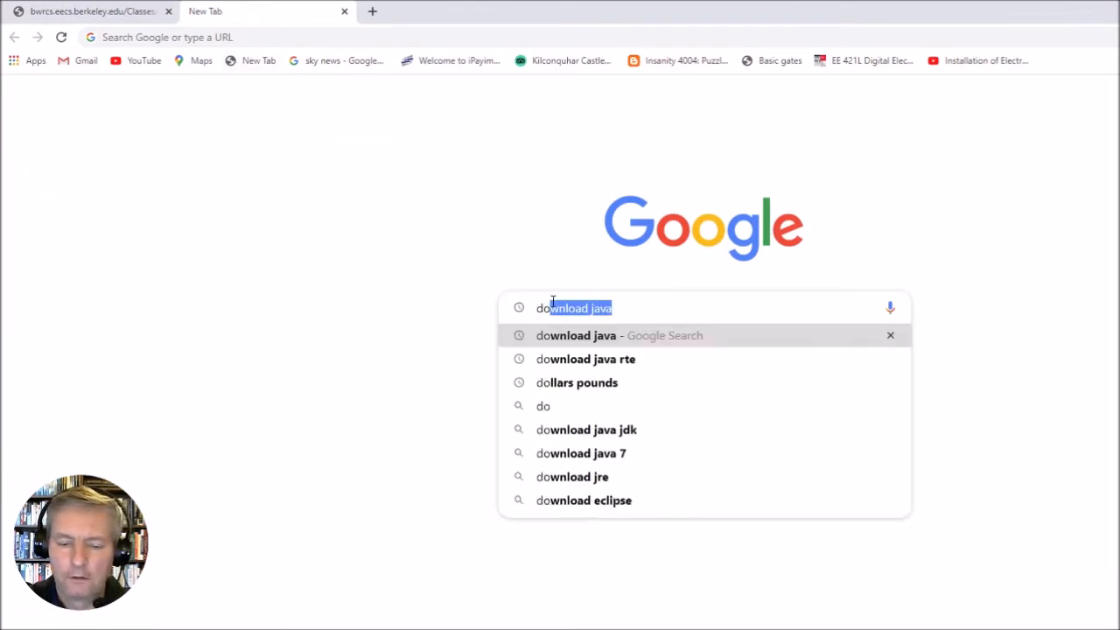
type("oad java")
key("Return")
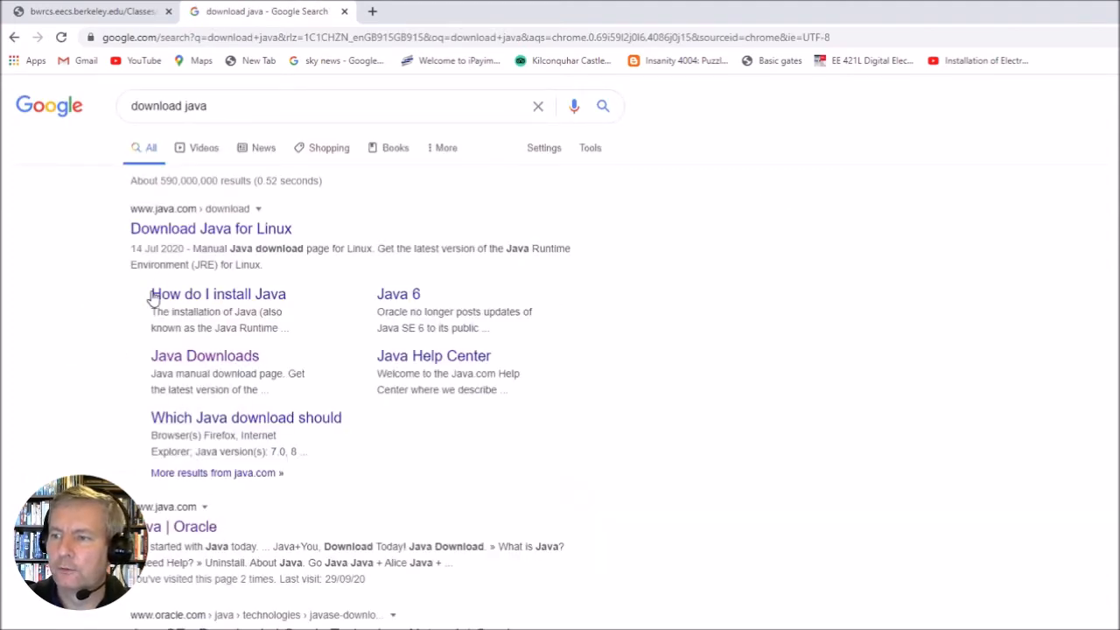
View the Java Downloads page and the 64-bit Java for Windows download page, closing the tab when done.
left_click(199, 357)
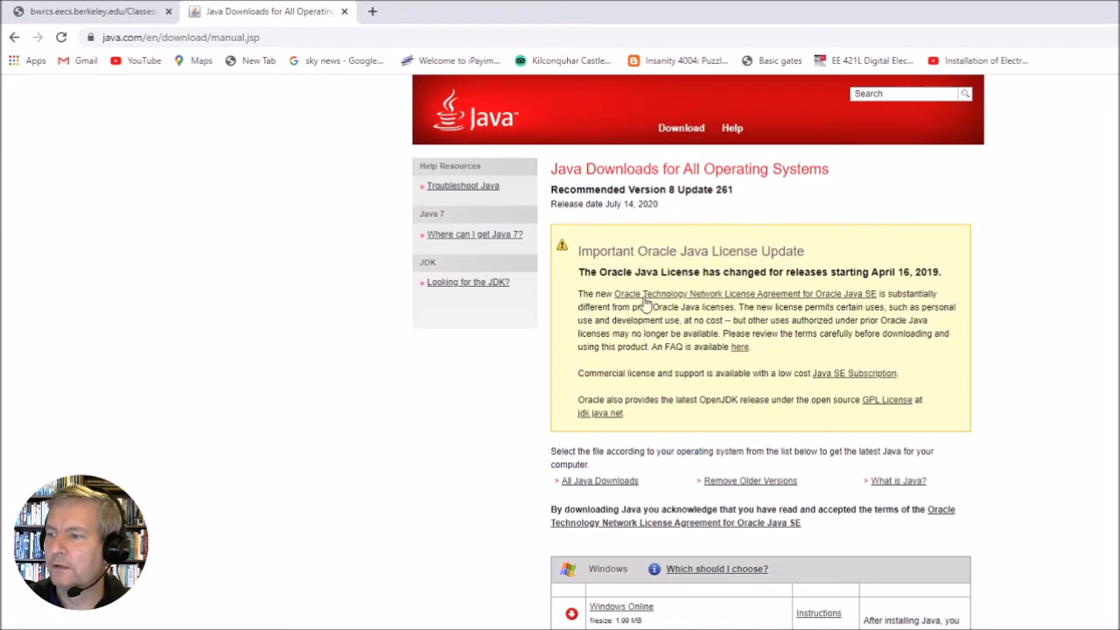
left_click(674, 136)
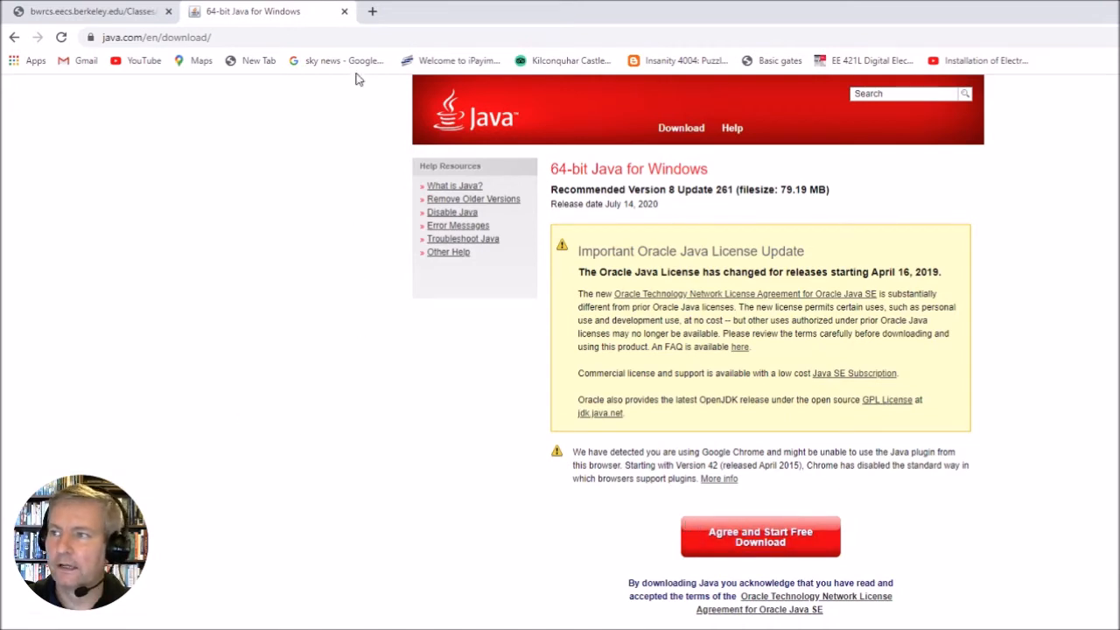
left_click(344, 13)
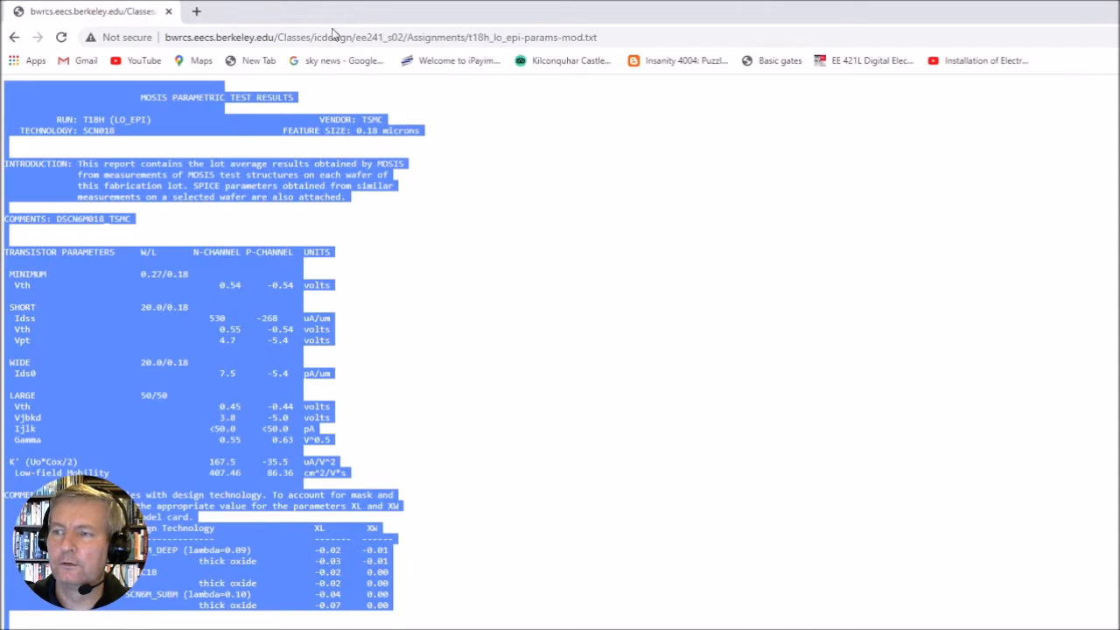
key("alt+Tab")
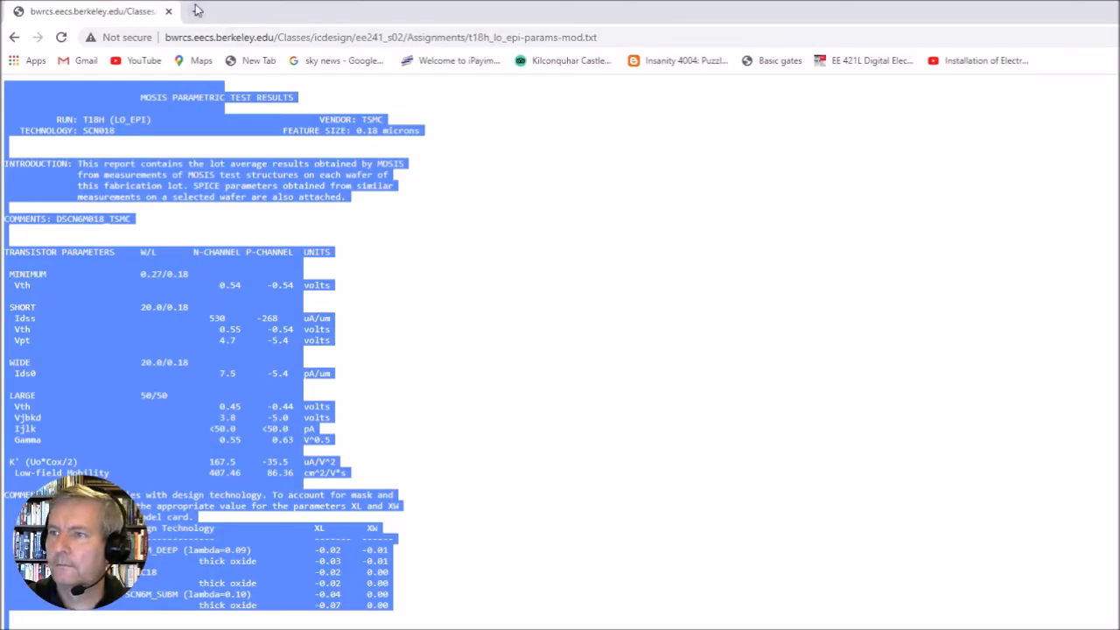
Search Google for "java 3d 1-5-1 download" in a new browser tab.
left_click(196, 11)
left_click(559, 309)
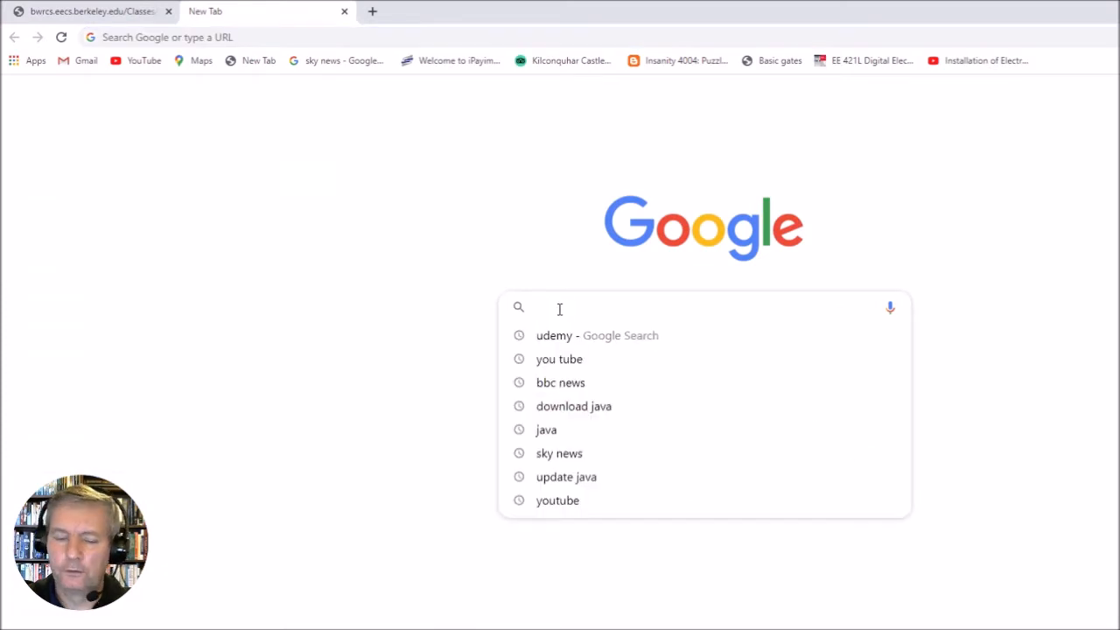
type("java 3d")
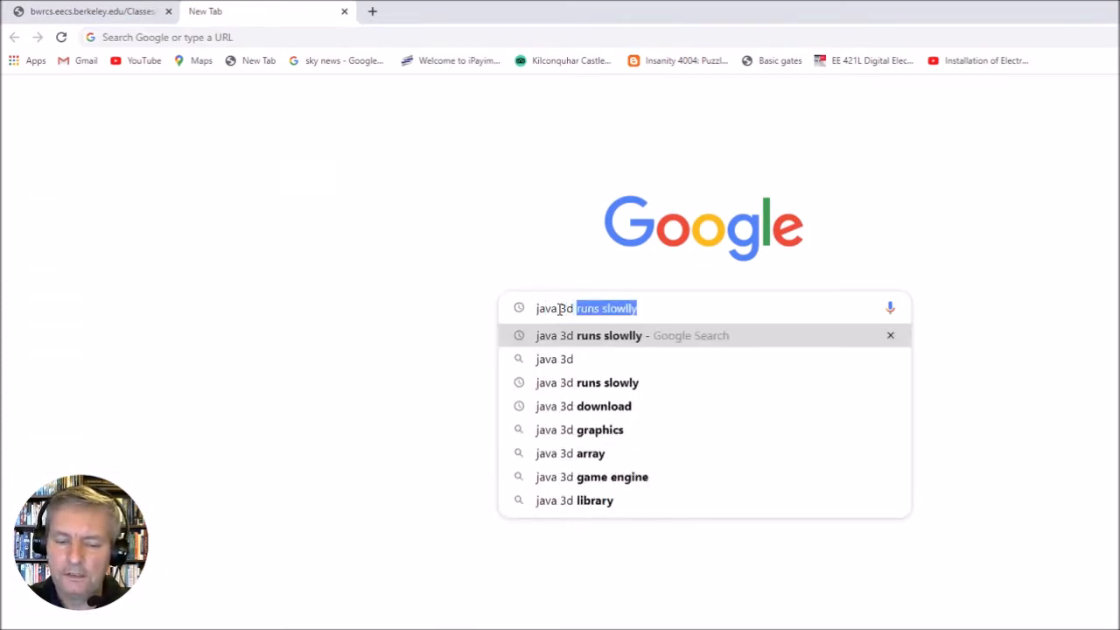
type(" 1-5-1")
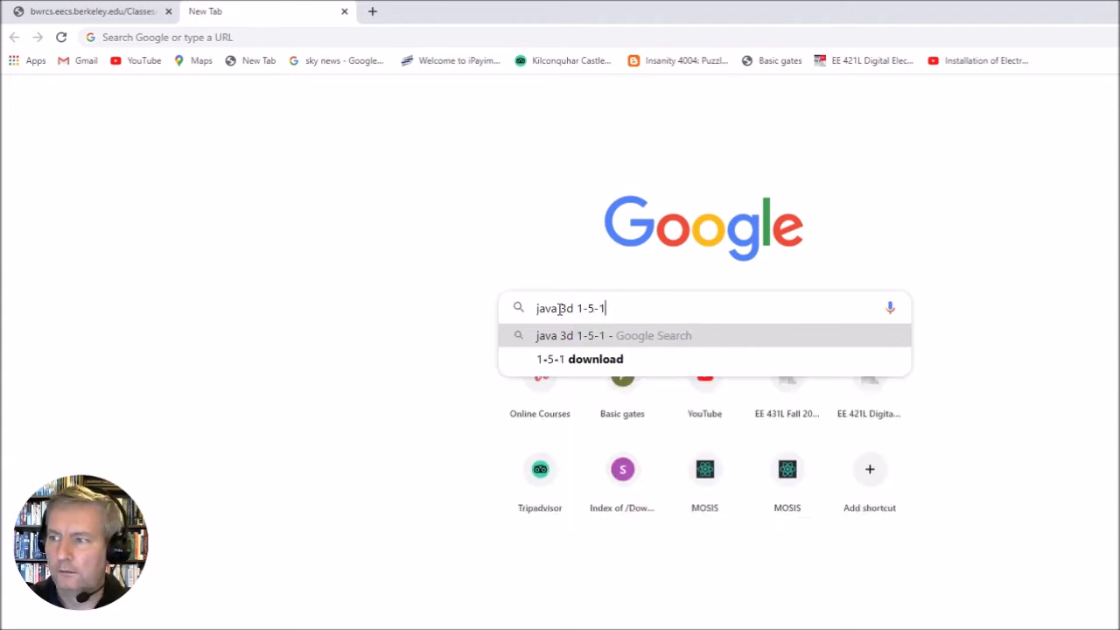
type(" download")
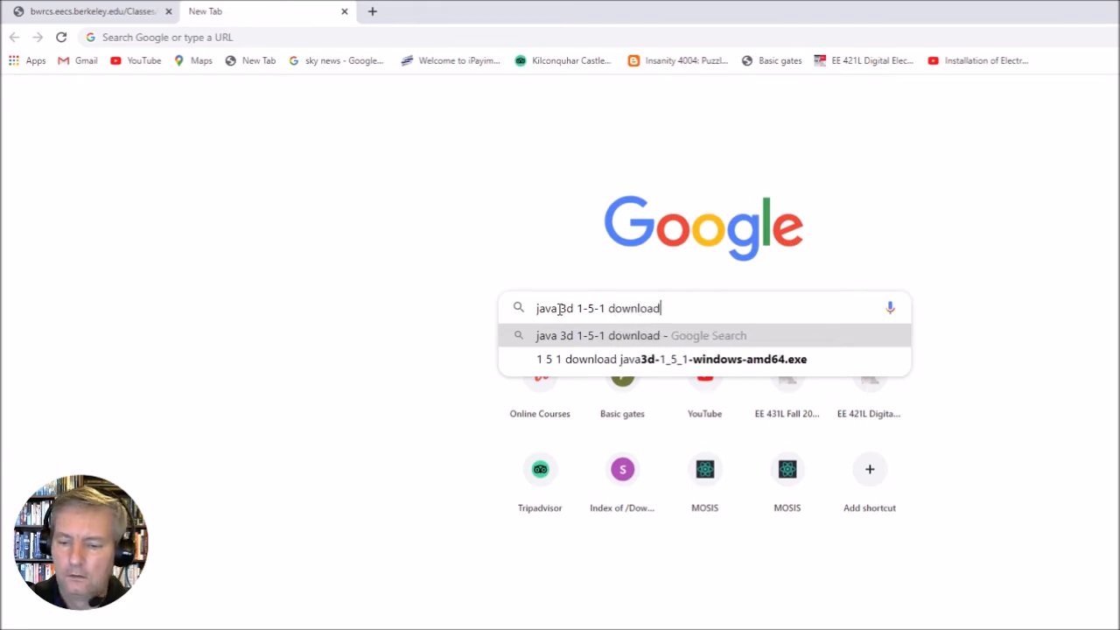
key("Return")
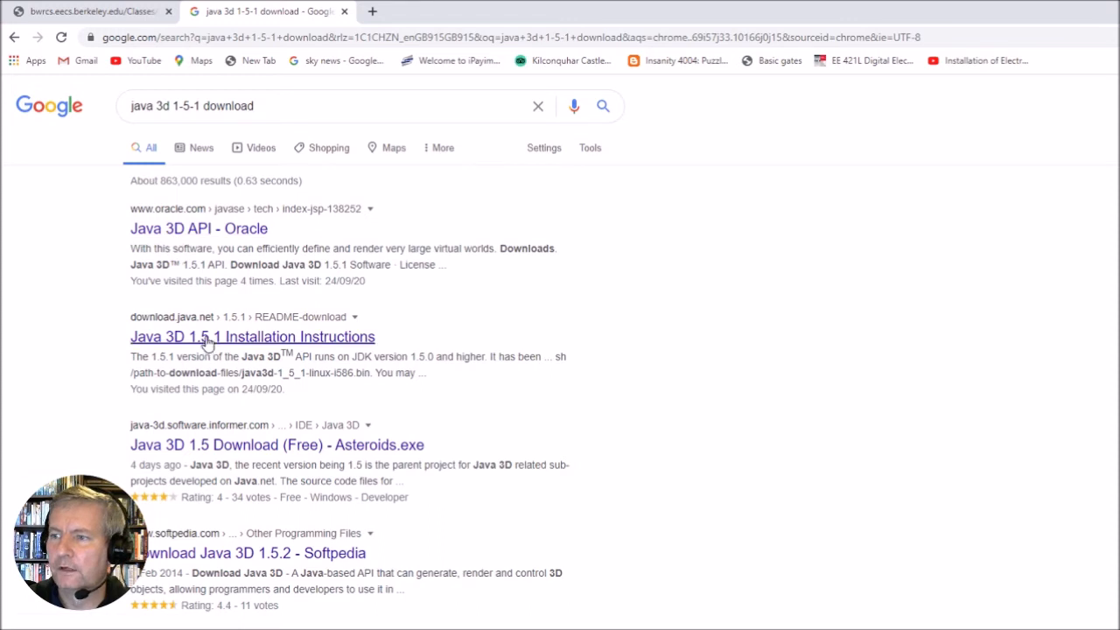
Open Oracle's Java 3D API page and examine the Java 3D 1.5.1 software download list.
left_click(193, 229)
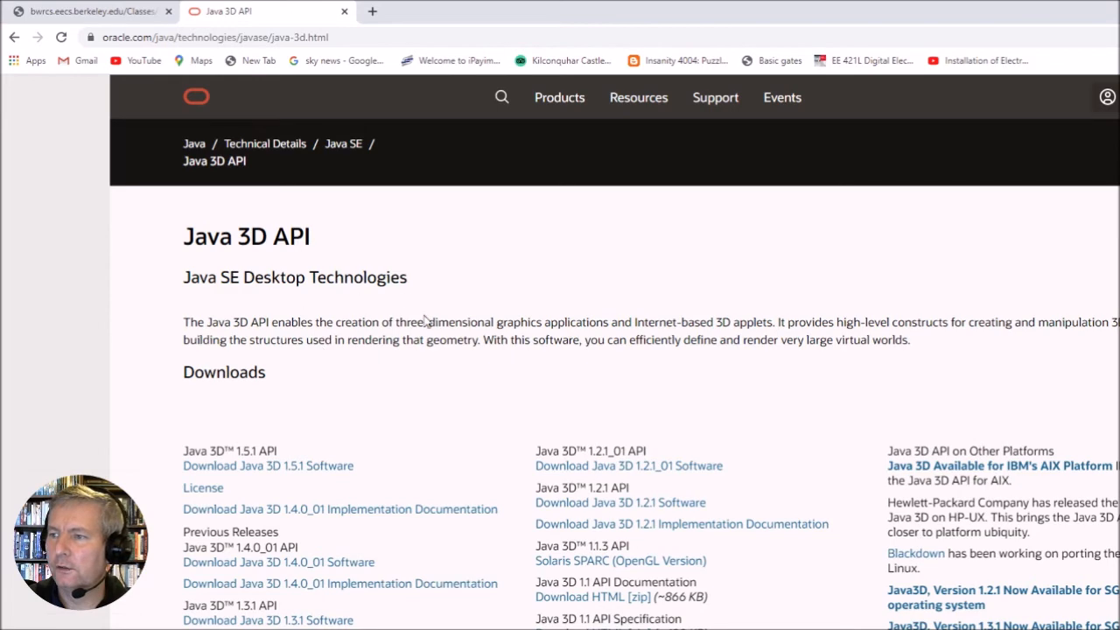
scroll(148, 417, "down", 3)
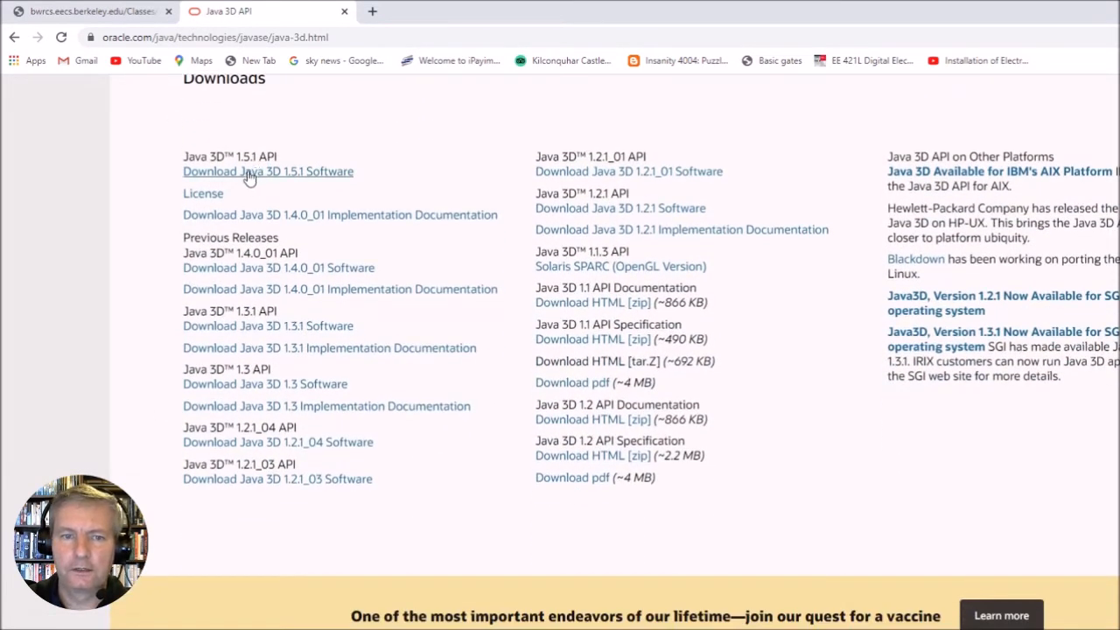
left_click(252, 179)
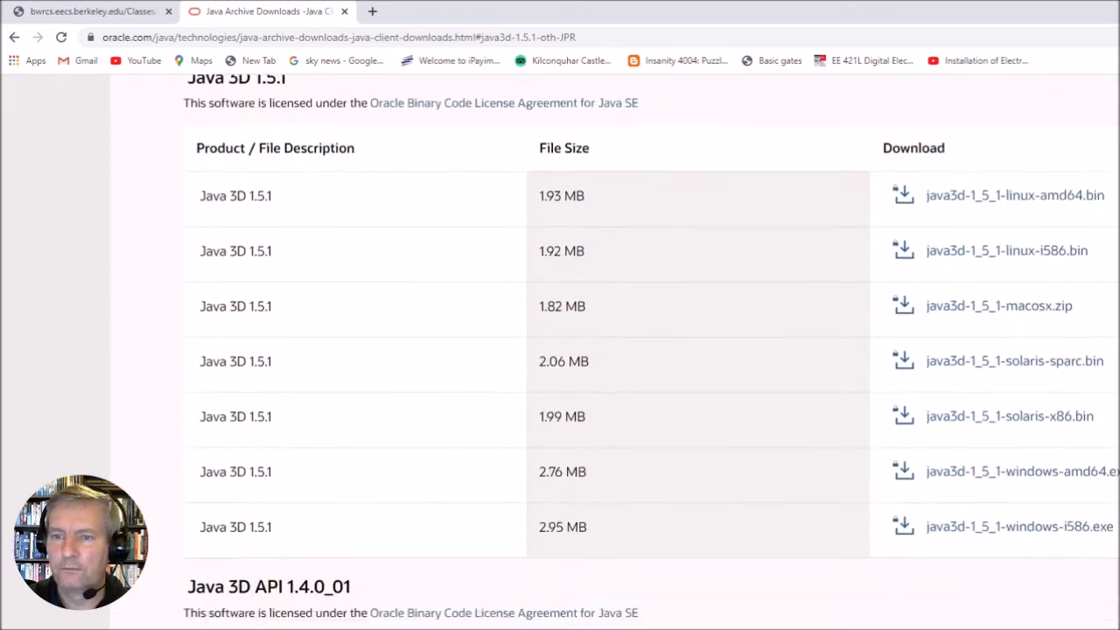
scroll(560, 350, "down", 1)
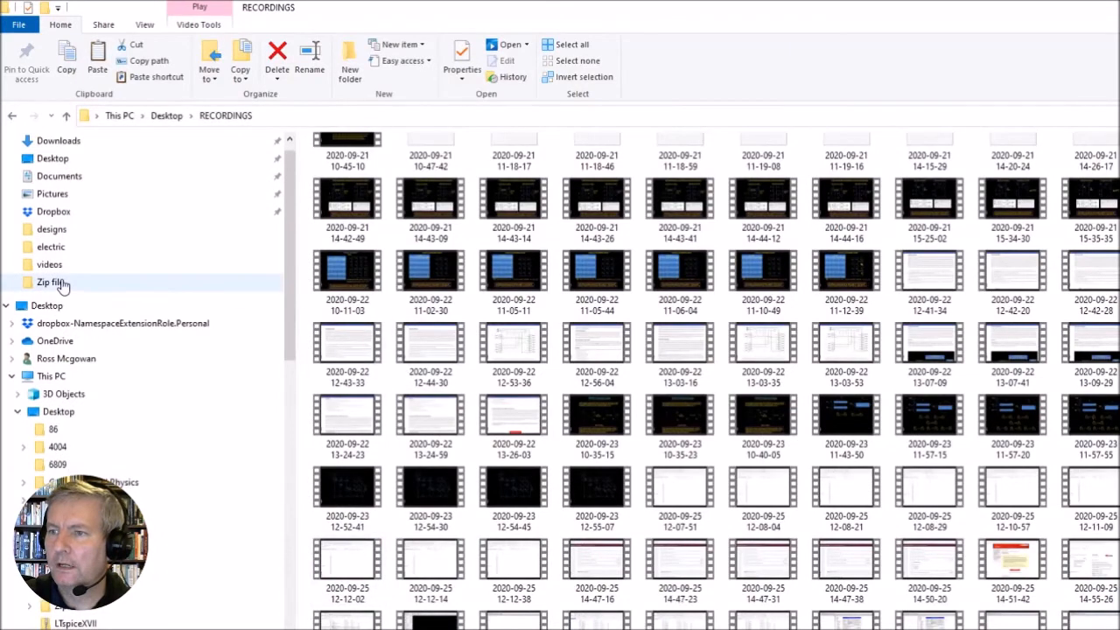
Switch to File Explorer and examine the EDA Tool archive's contents in the electric folder's Zip file subfolder.
left_click(49, 250)
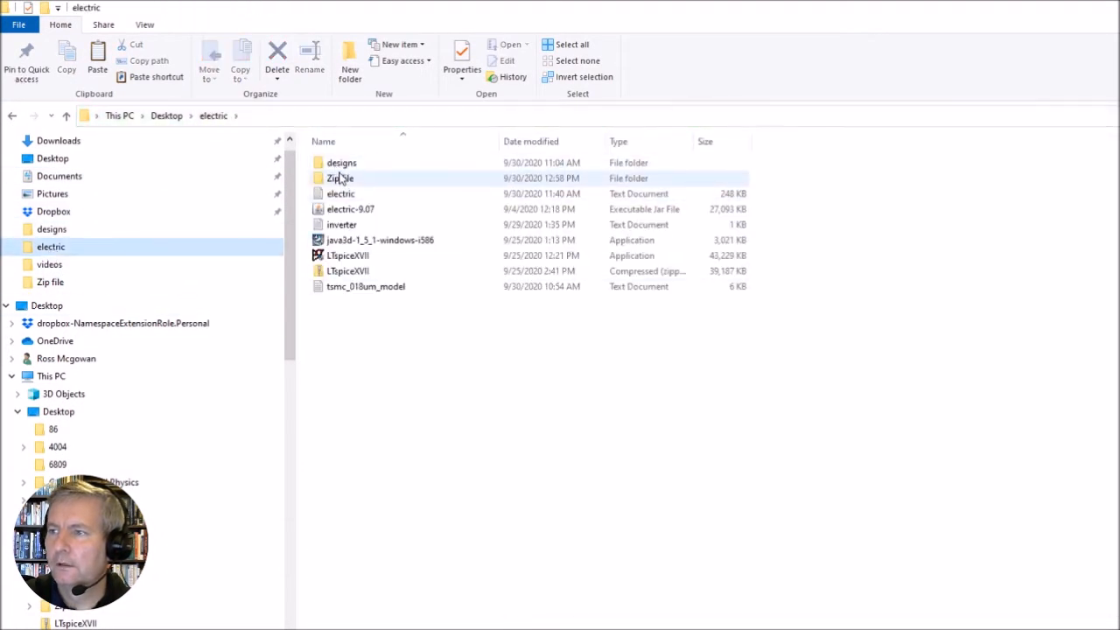
double_click(340, 179)
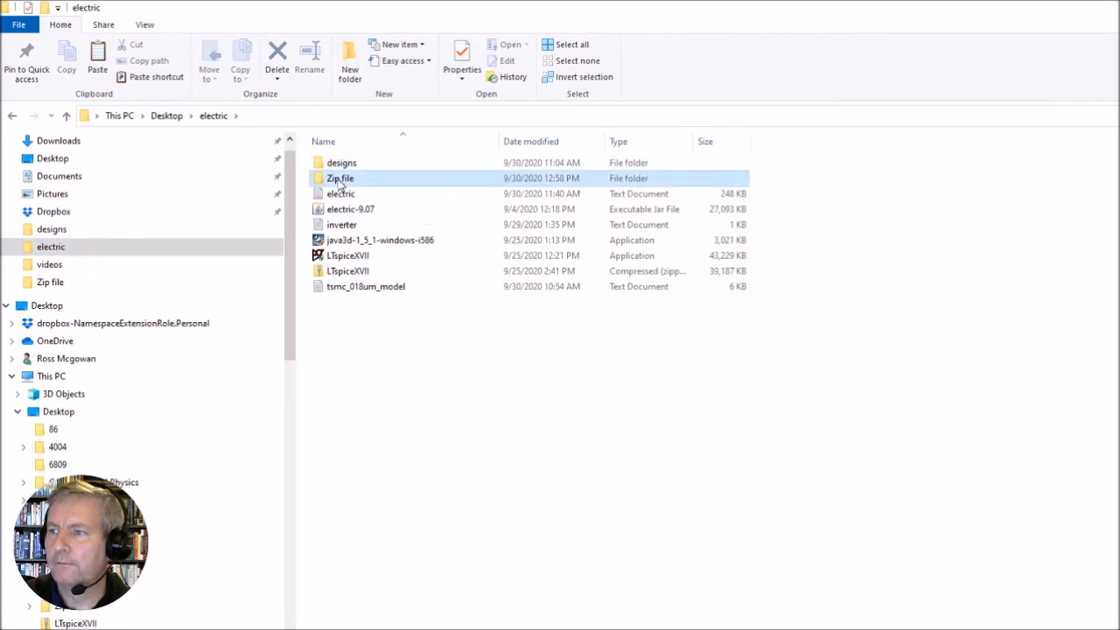
double_click(343, 166)
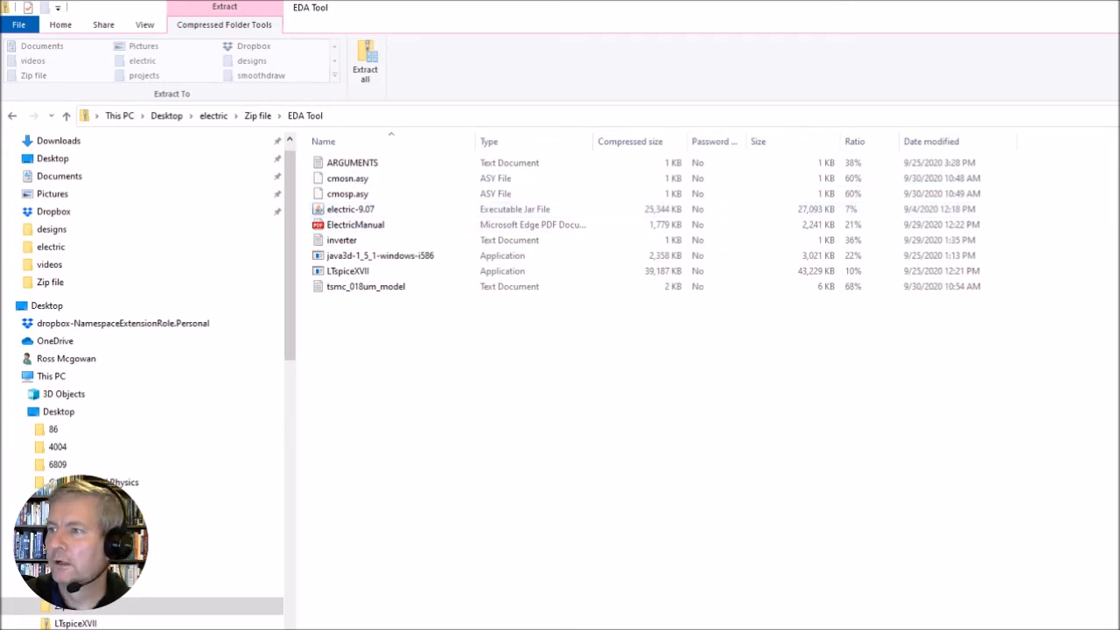
Return to the electric folder and launch the electric-9.07 executable jar file.
left_click(258, 115)
left_click(215, 116)
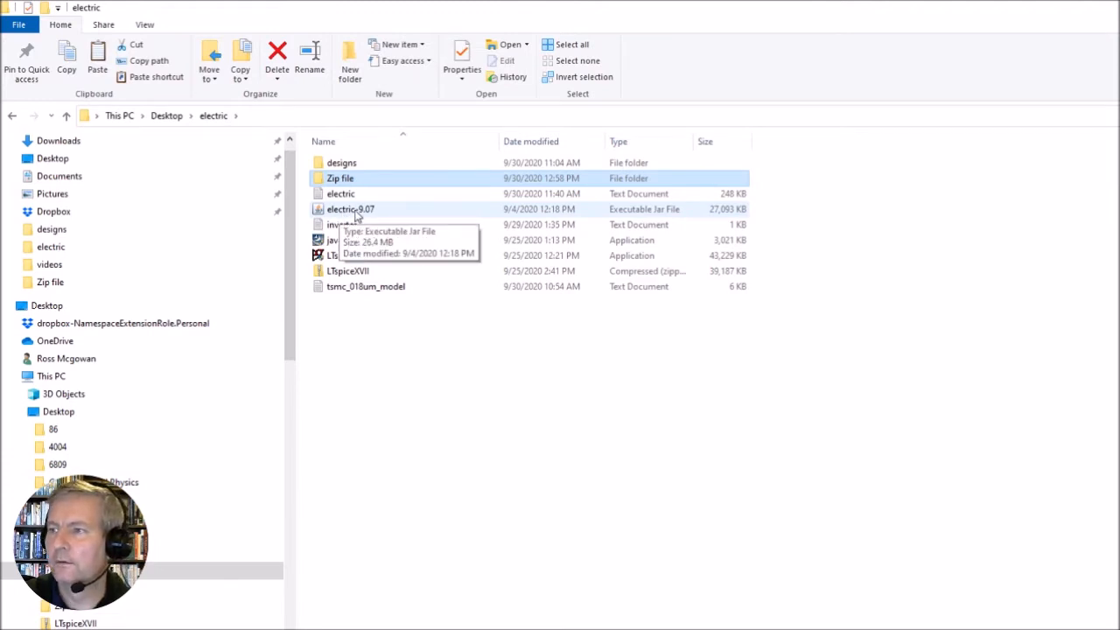
double_click(356, 212)
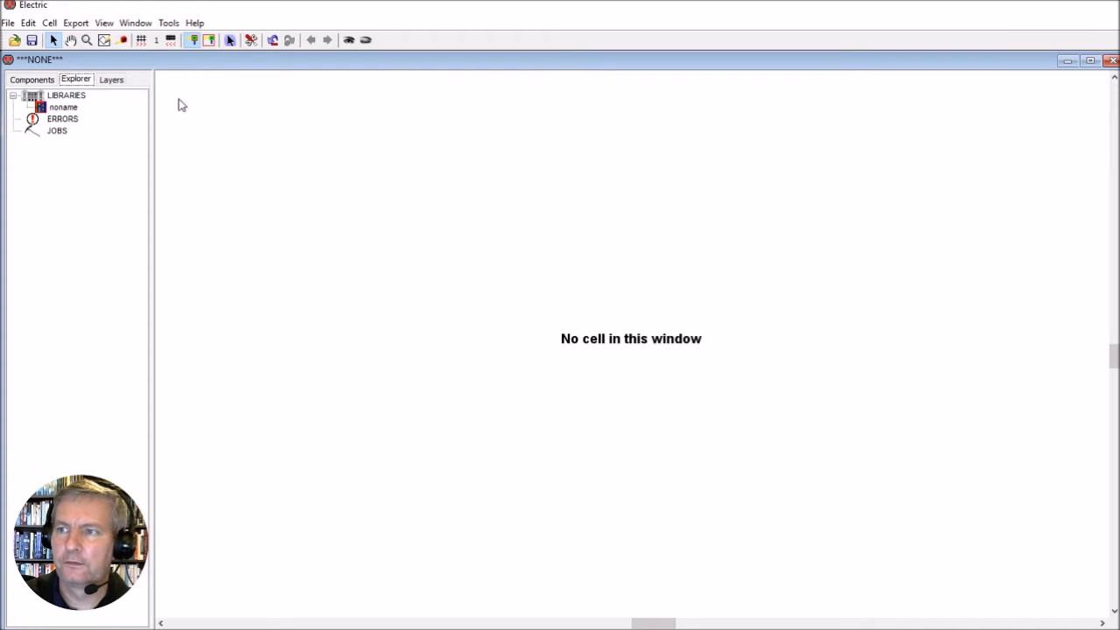
Look through the Layers, Explorer and Components views in the Electric window.
left_click(110, 79)
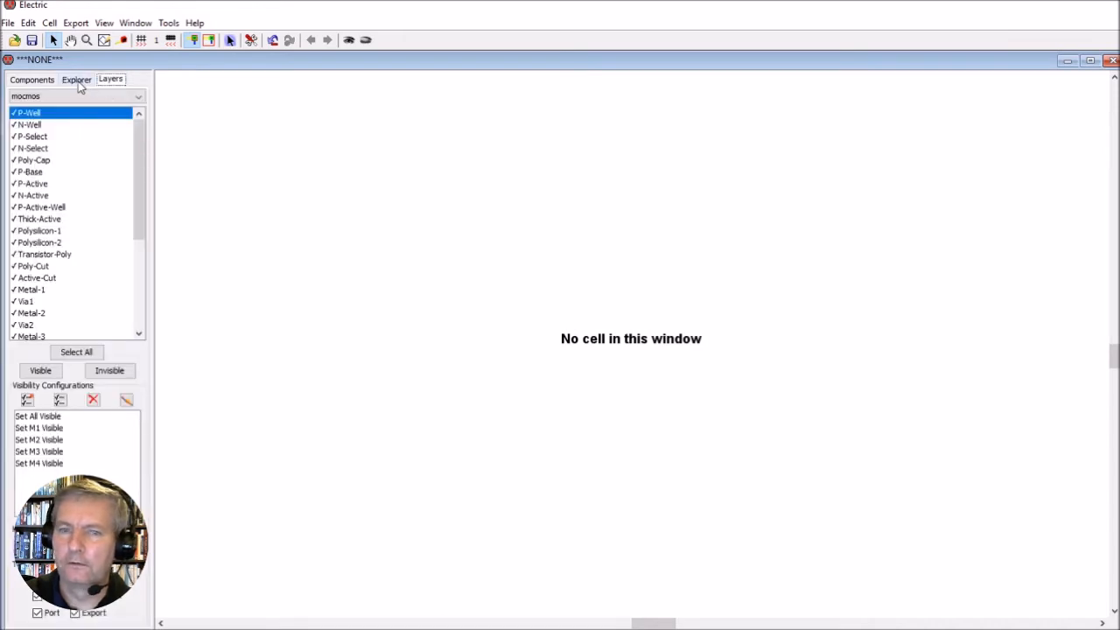
left_click(77, 82)
left_click(35, 80)
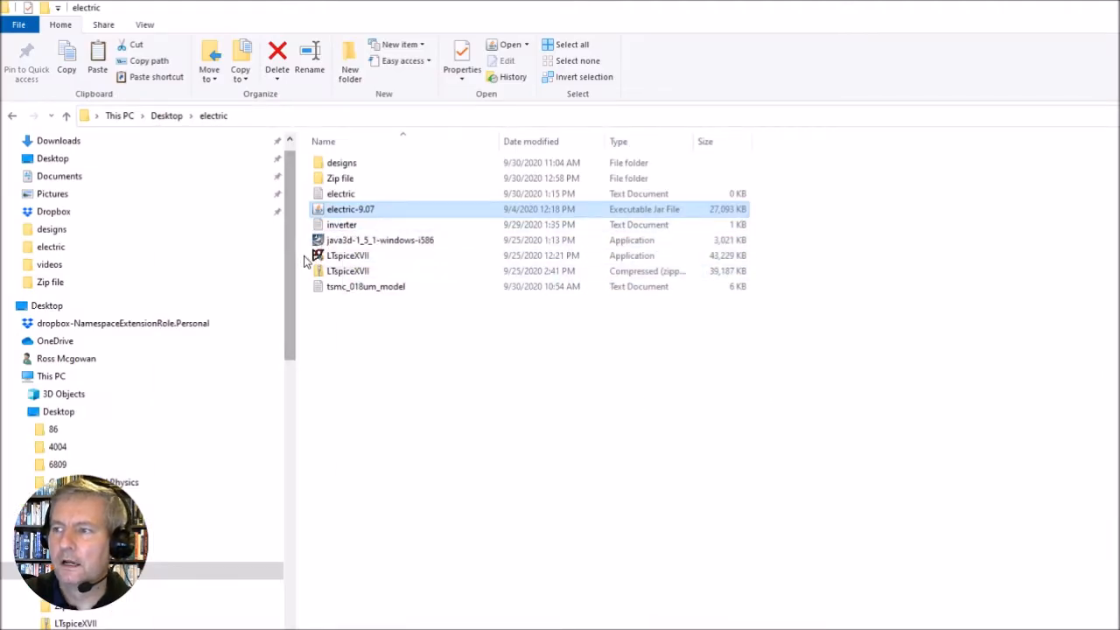
Switch back to File Explorer and reopen the EDA Tool archive inside the Zip file folder.
double_click(338, 179)
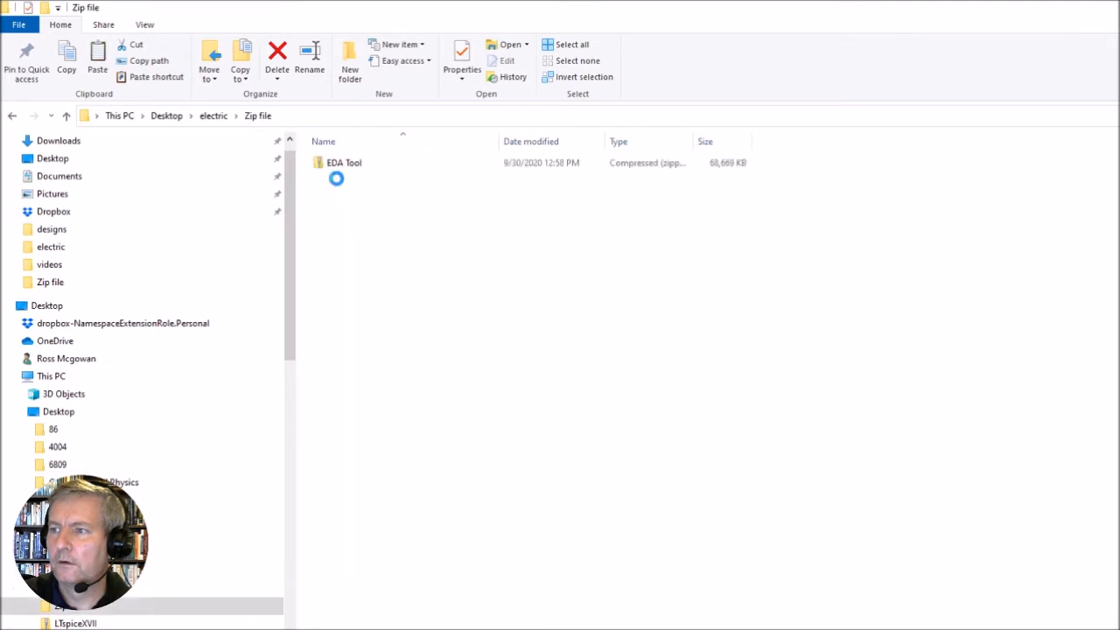
double_click(337, 164)
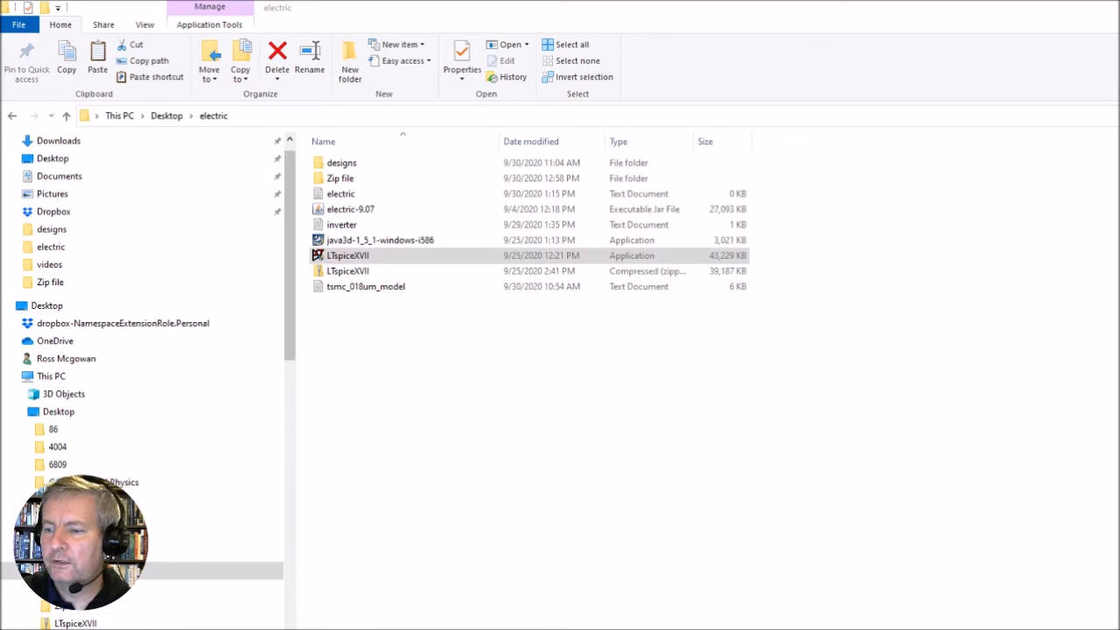
Launch the recently added LTspice XVII program and move its window down off the maximized position.
key("super")
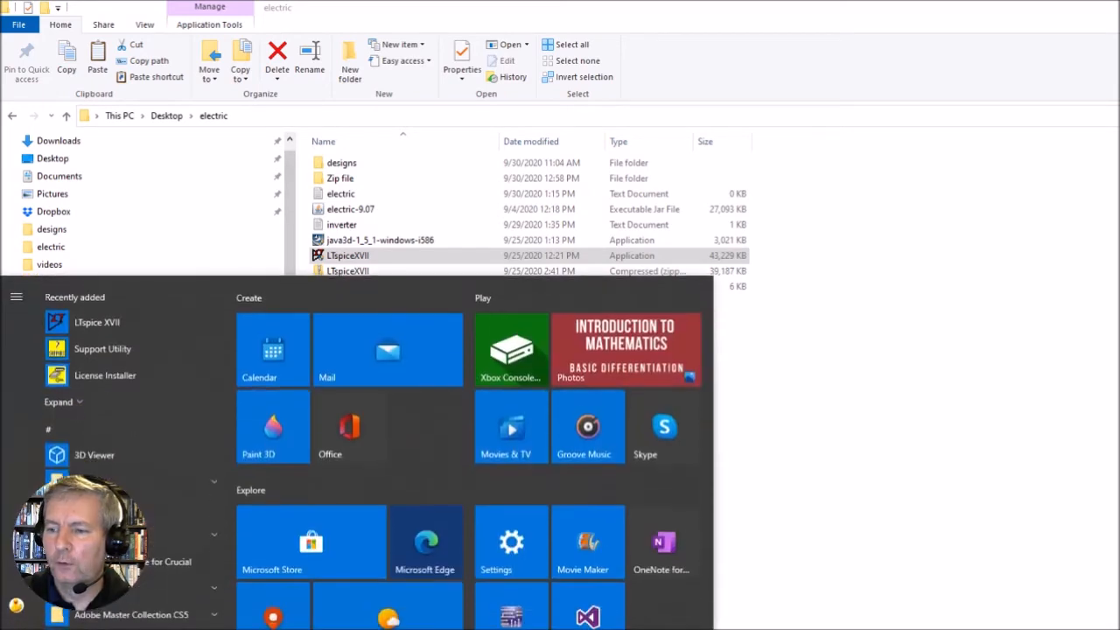
left_click(90, 323)
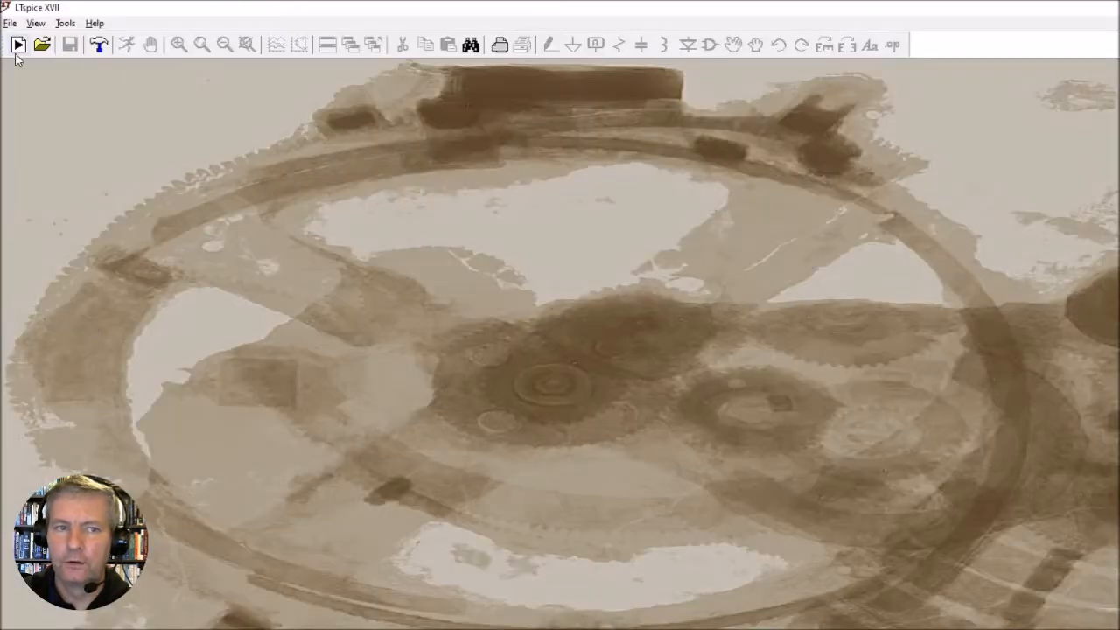
left_click_drag(600, 14, 645, 130)
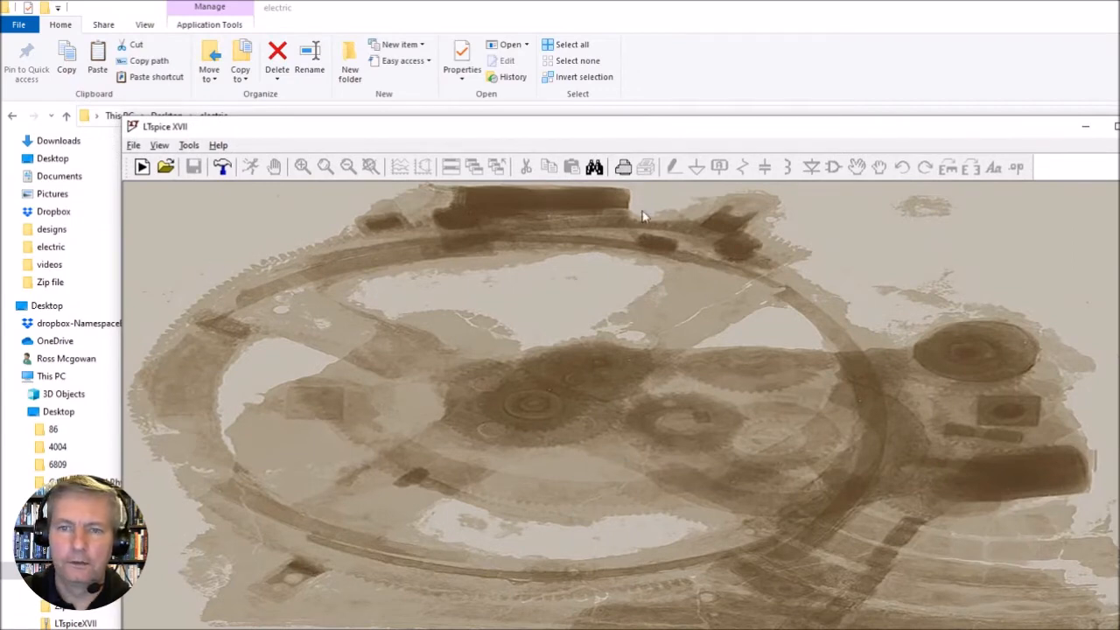
Close the LTspice XVII window and reopen the EDA Tool archive inside the Zip file folder.
left_click_drag(692, 129, 588, 110)
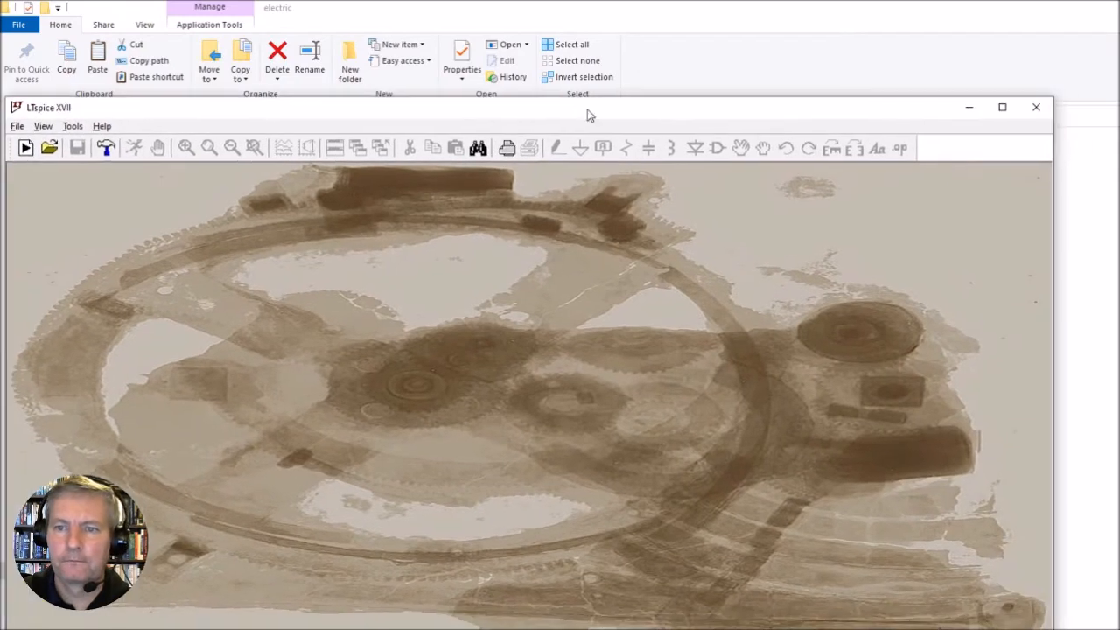
left_click(1040, 111)
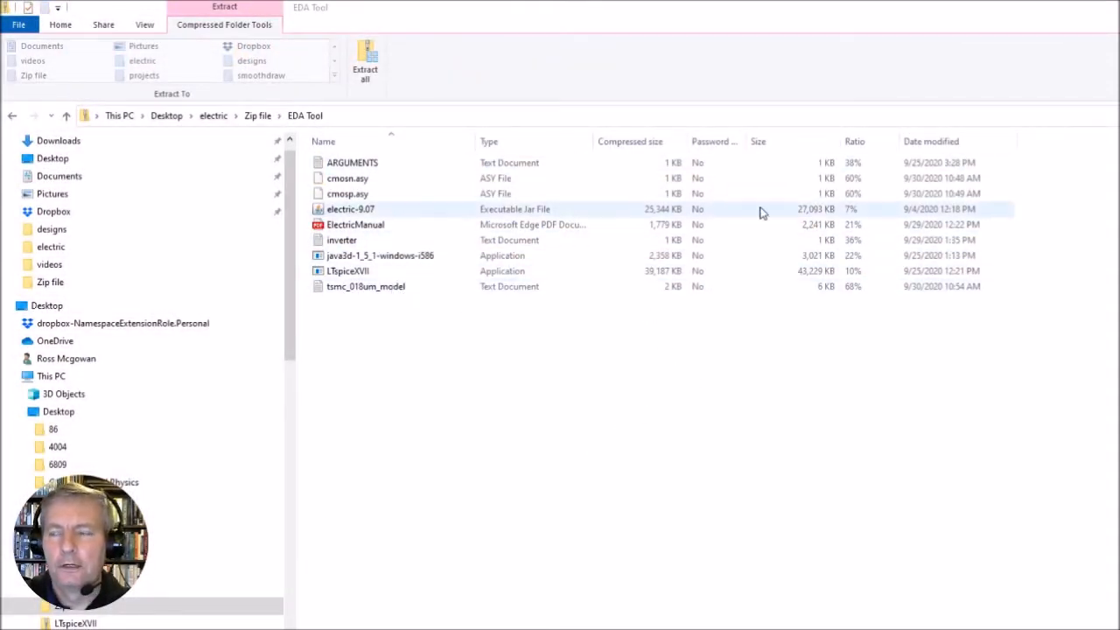
left_click(258, 116)
double_click(343, 168)
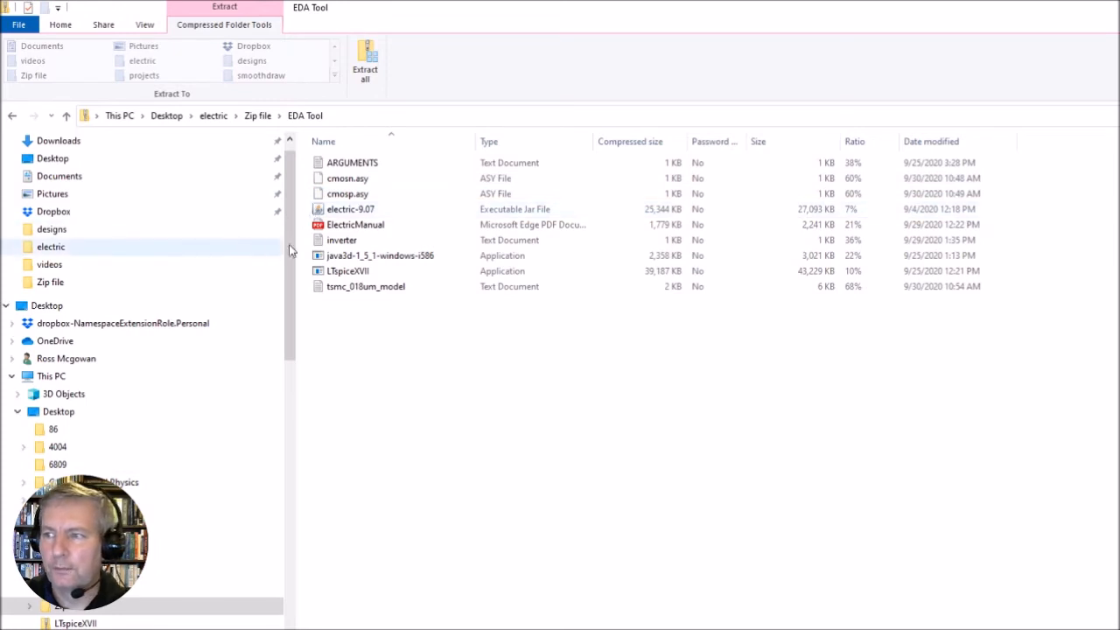
Browse to C:\Program Files\LTC\LTspiceXVII\lib\sym to examine the symbol folder's location and contents.
scroll(289, 238, "down", 2)
scroll(293, 236, "up", 2)
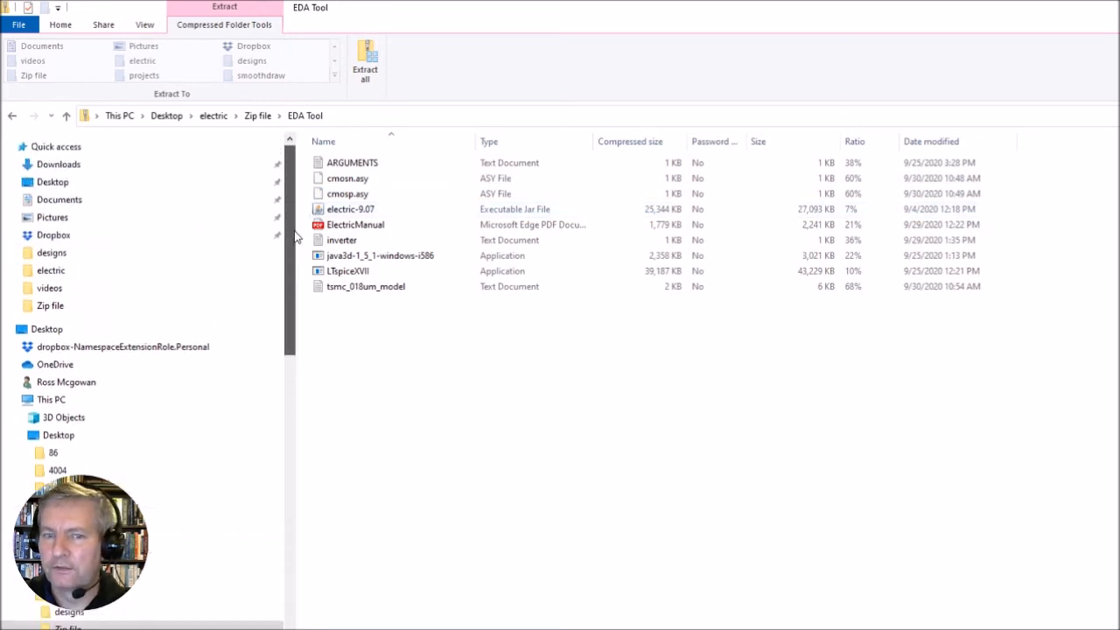
left_click_drag(295, 233, 278, 470)
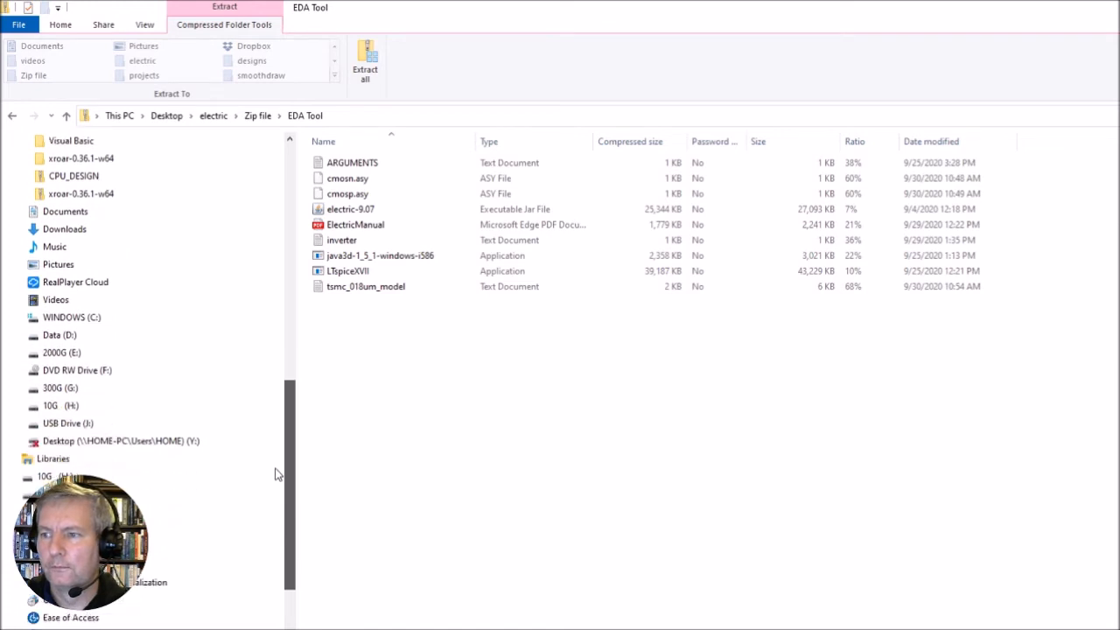
left_click(80, 318)
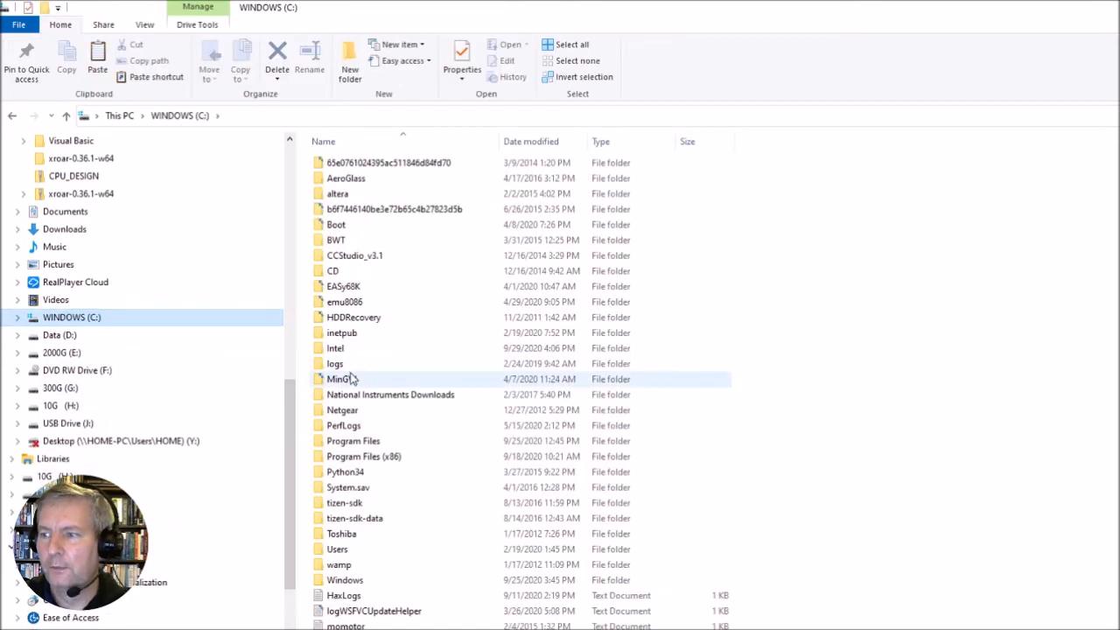
double_click(346, 446)
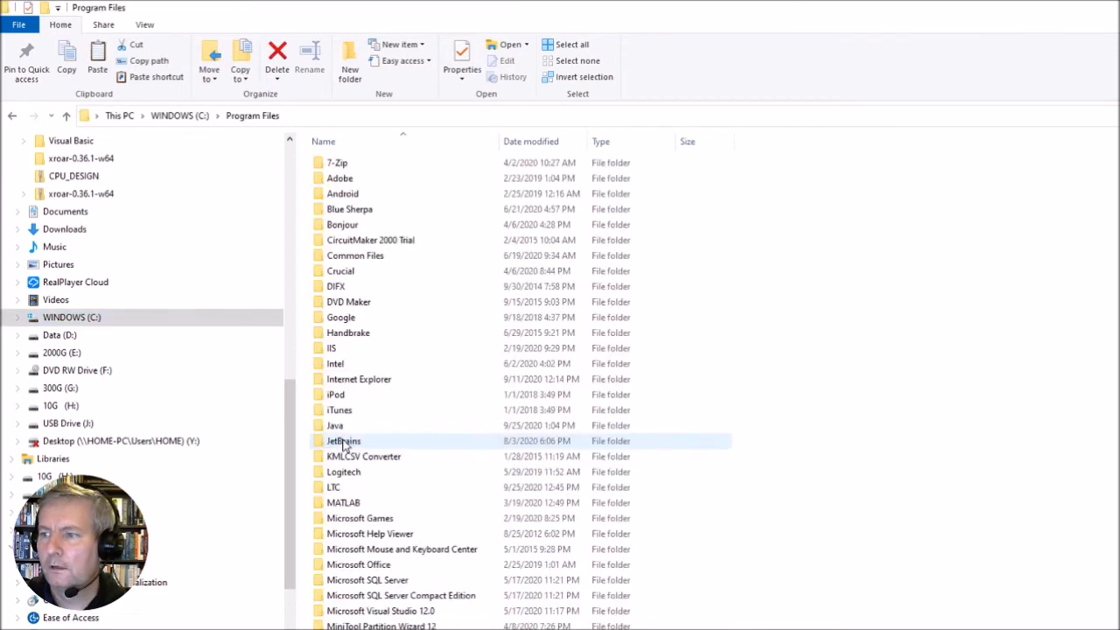
double_click(333, 488)
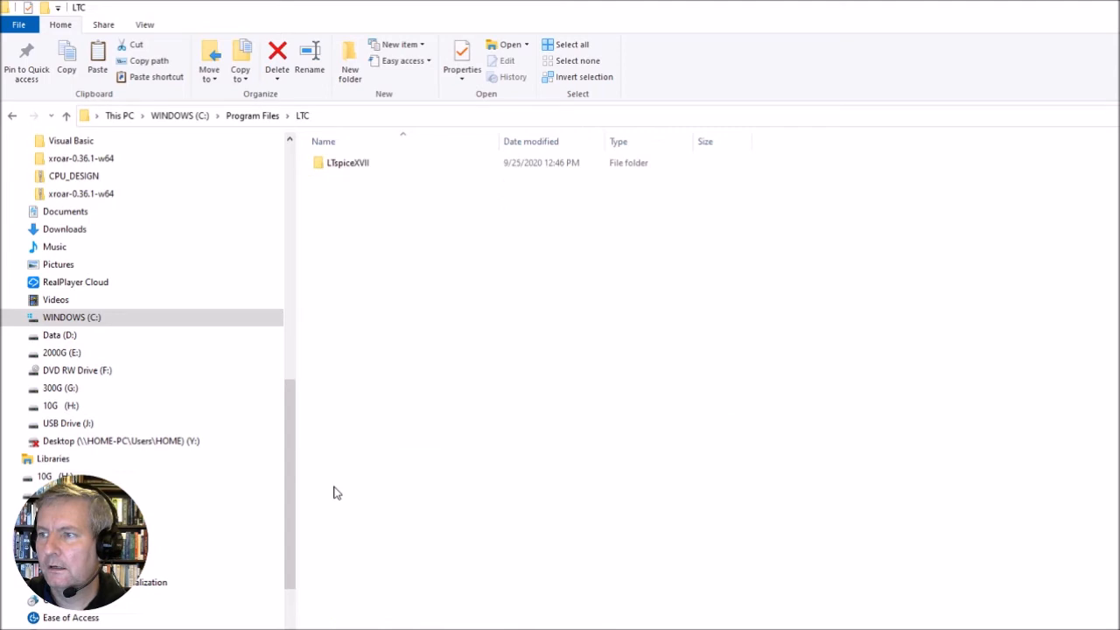
double_click(340, 168)
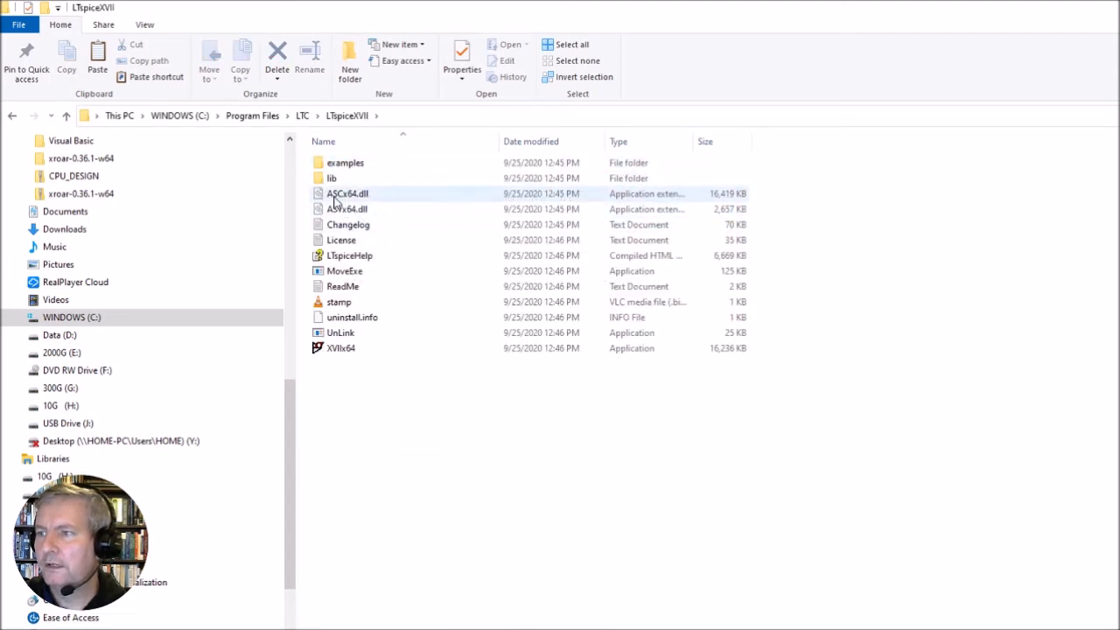
double_click(332, 179)
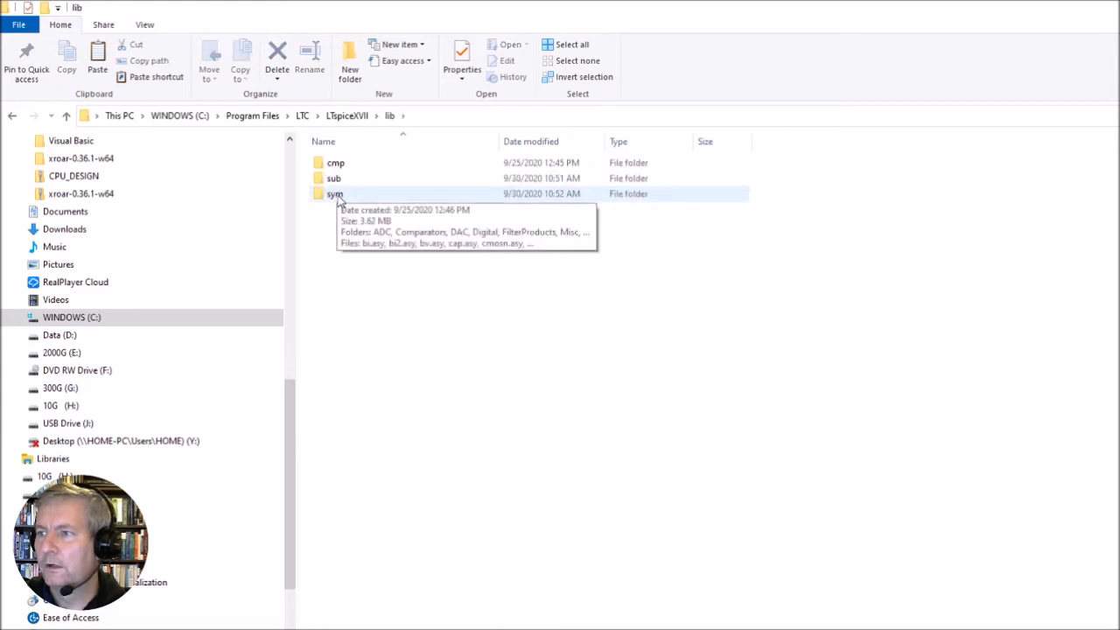
double_click(336, 193)
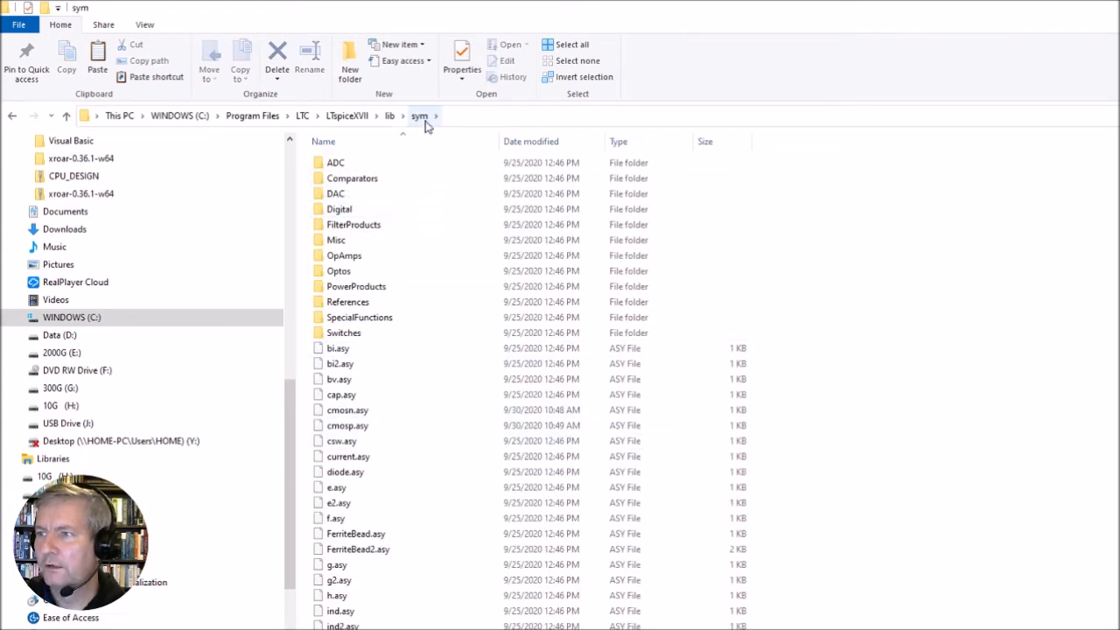
left_click(462, 120)
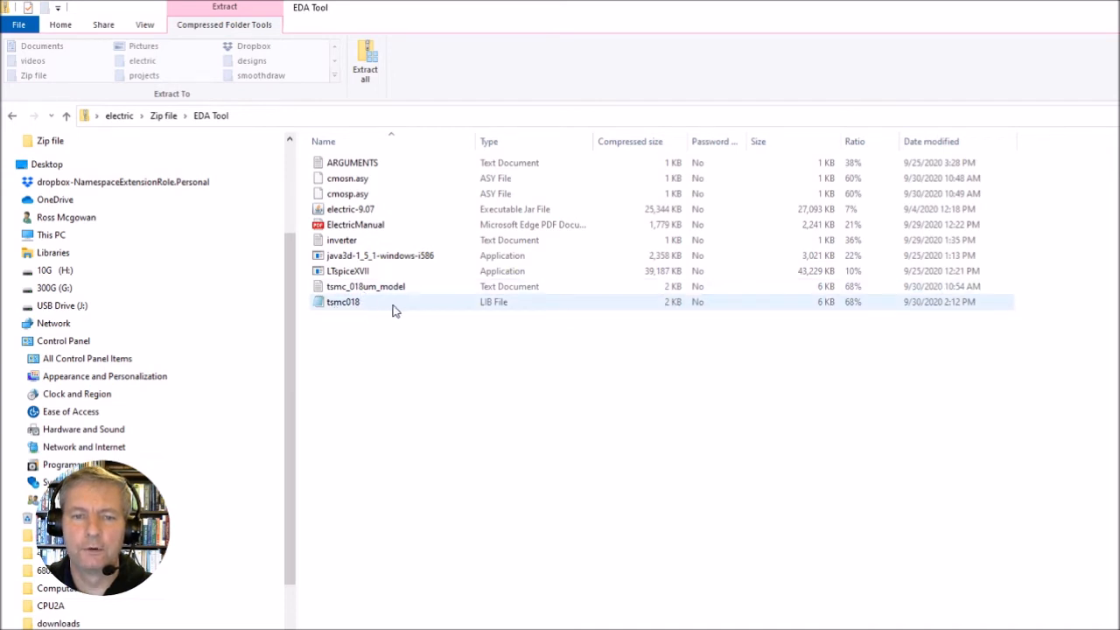
Select the tsmc018 LIB file in the EDA Tool archive, and browse to the LTspiceXVII lib folder under Program Files\LTC.
left_click(347, 303)
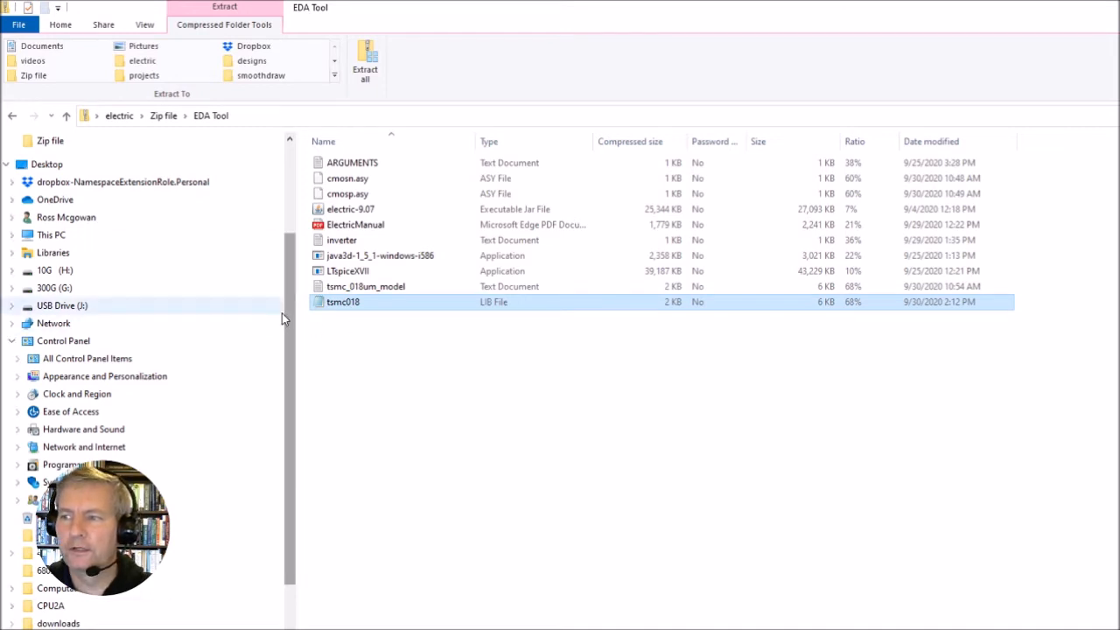
left_click_drag(293, 317, 294, 229)
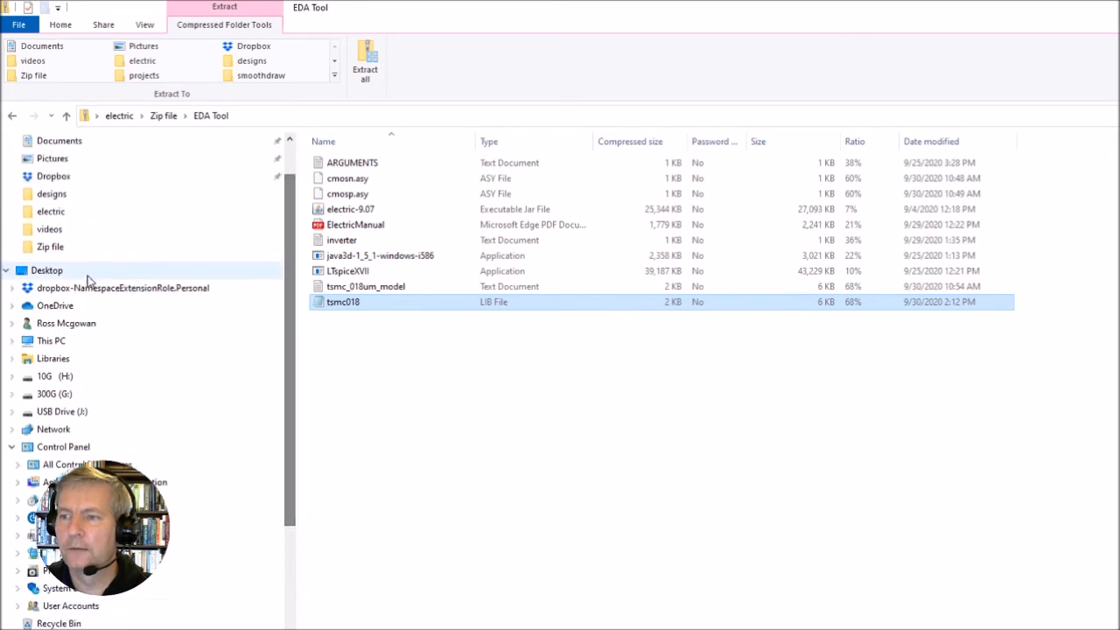
left_click(52, 340)
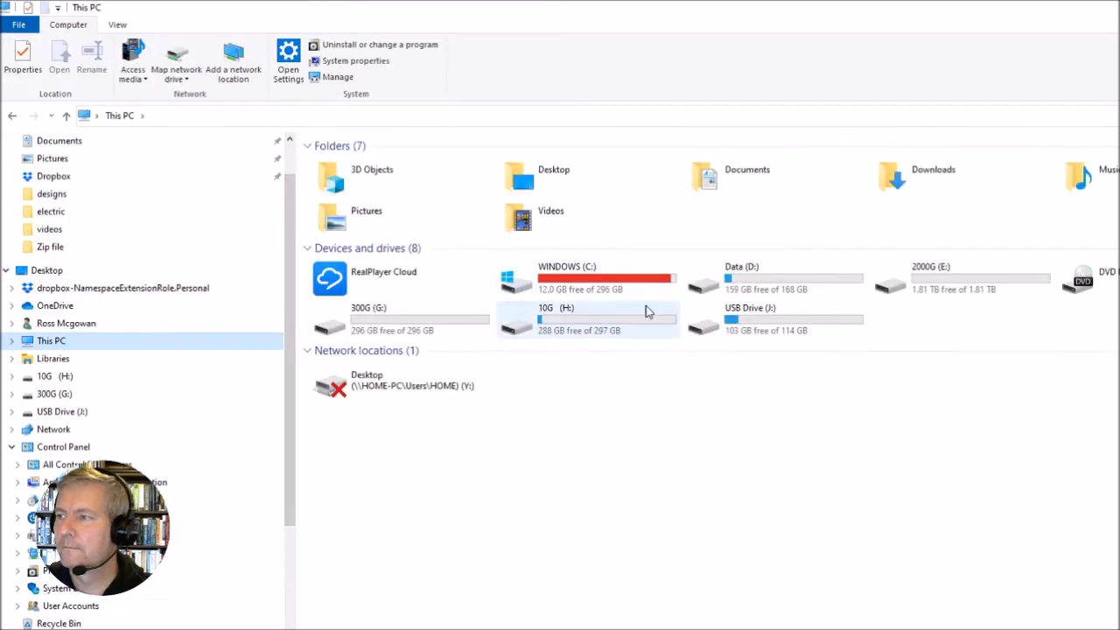
double_click(635, 277)
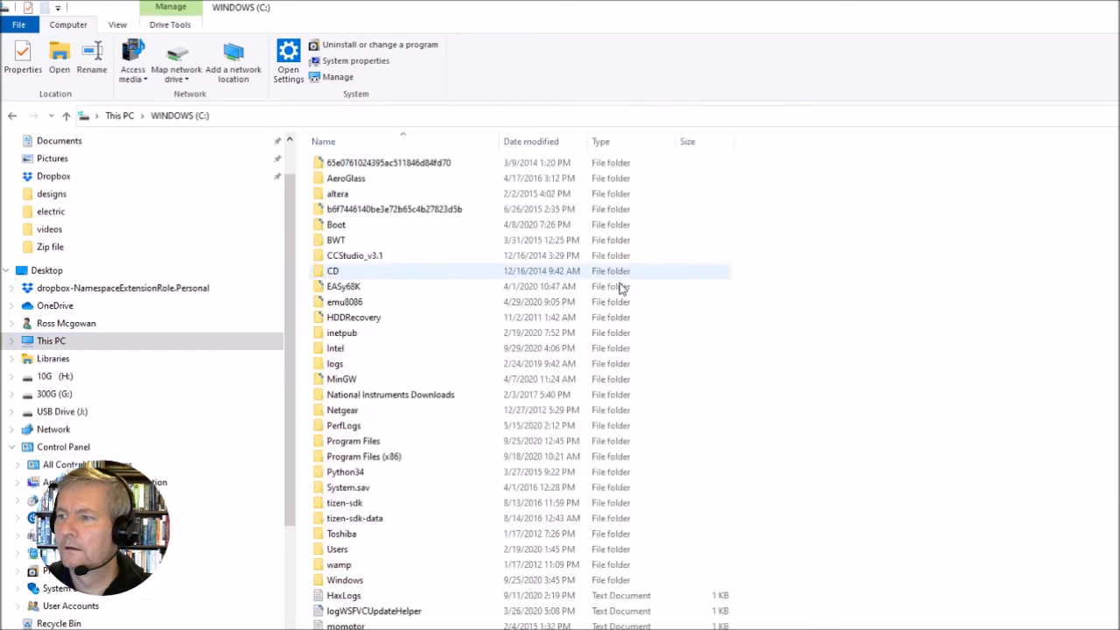
double_click(352, 440)
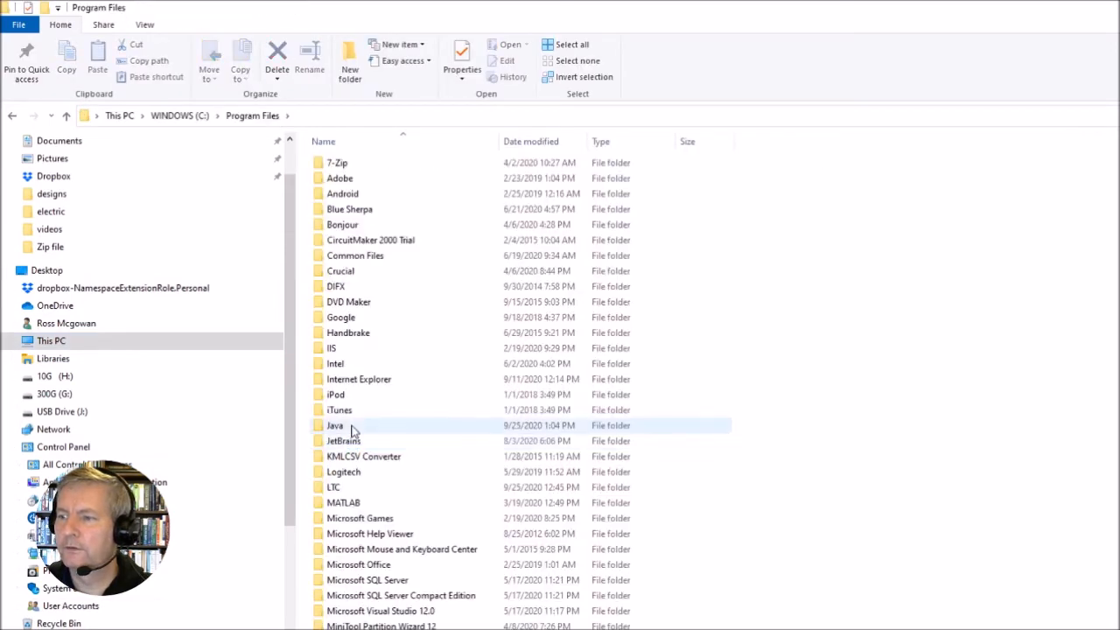
double_click(337, 488)
left_click(337, 167)
double_click(337, 167)
left_click(334, 177)
double_click(334, 178)
left_click(335, 195)
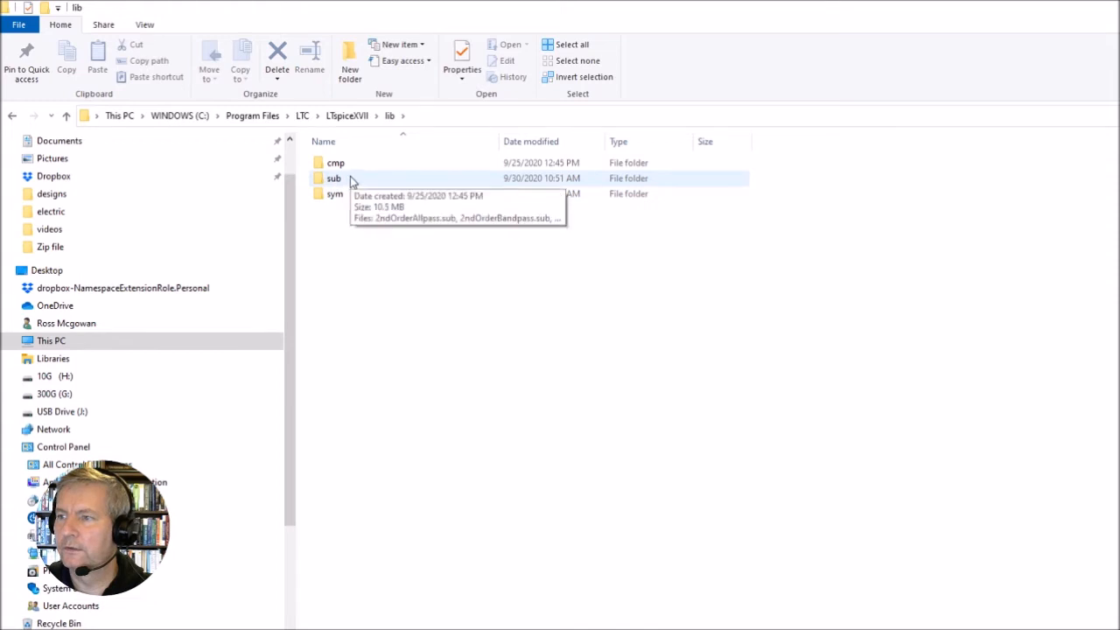
left_click(351, 168)
double_click(350, 169)
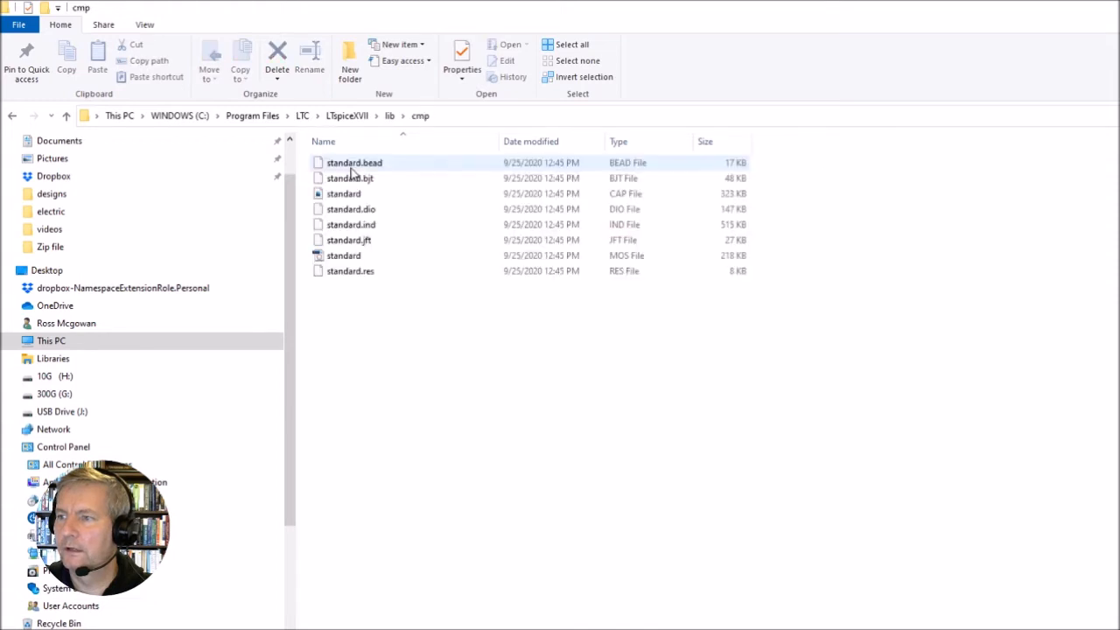
left_click(392, 116)
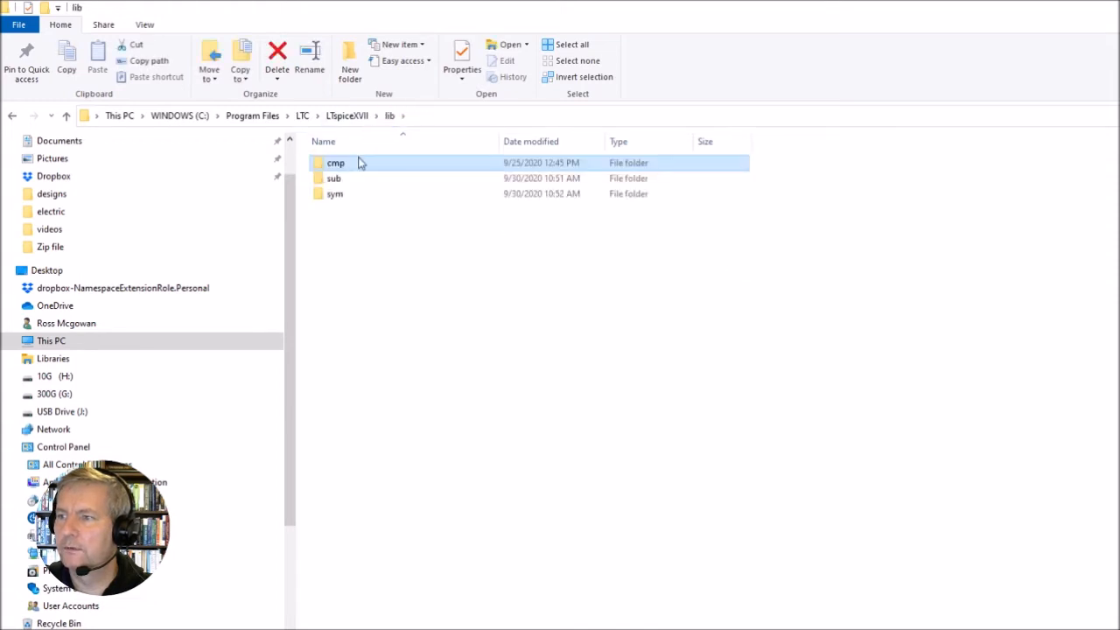
Open the sub folder inside lib, show its full path and look through its model files.
double_click(338, 179)
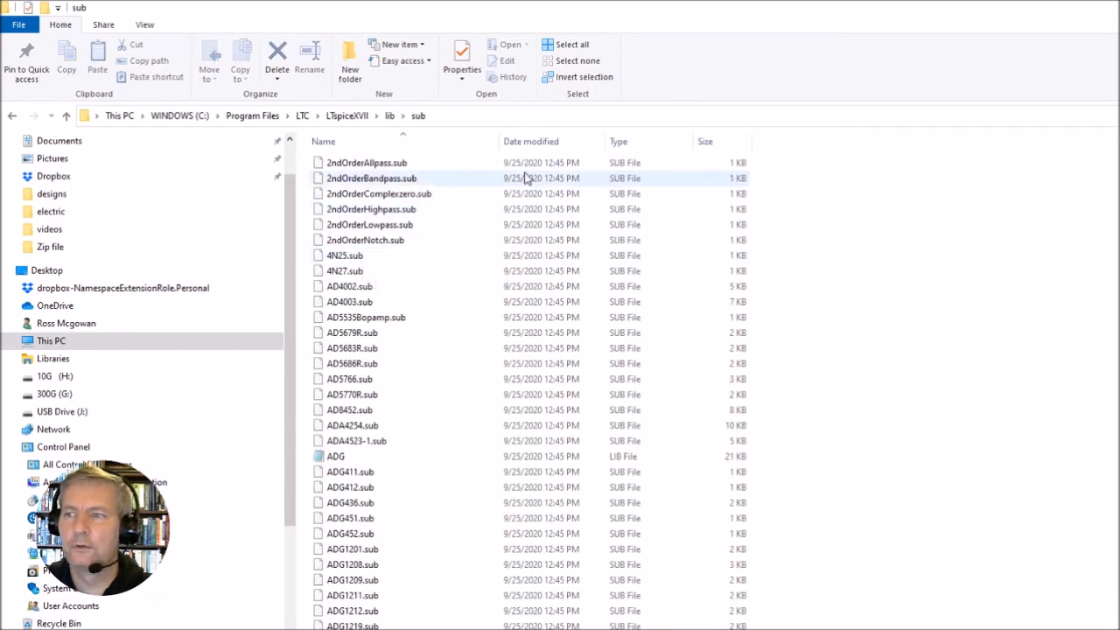
left_click(439, 121)
left_click(413, 116)
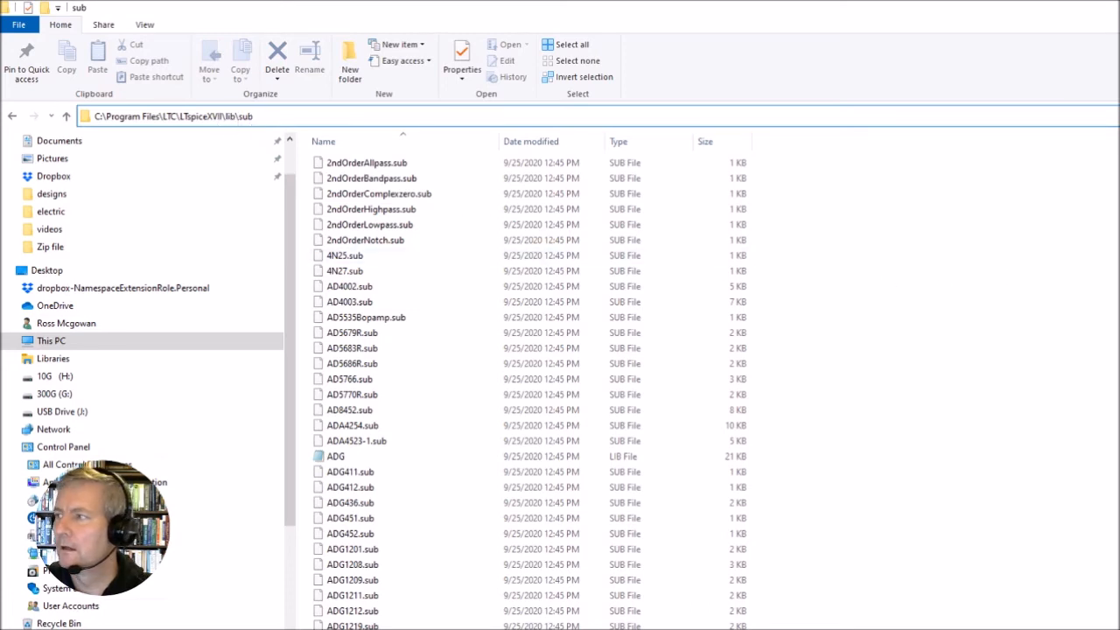
scroll(530, 385, "down", 20)
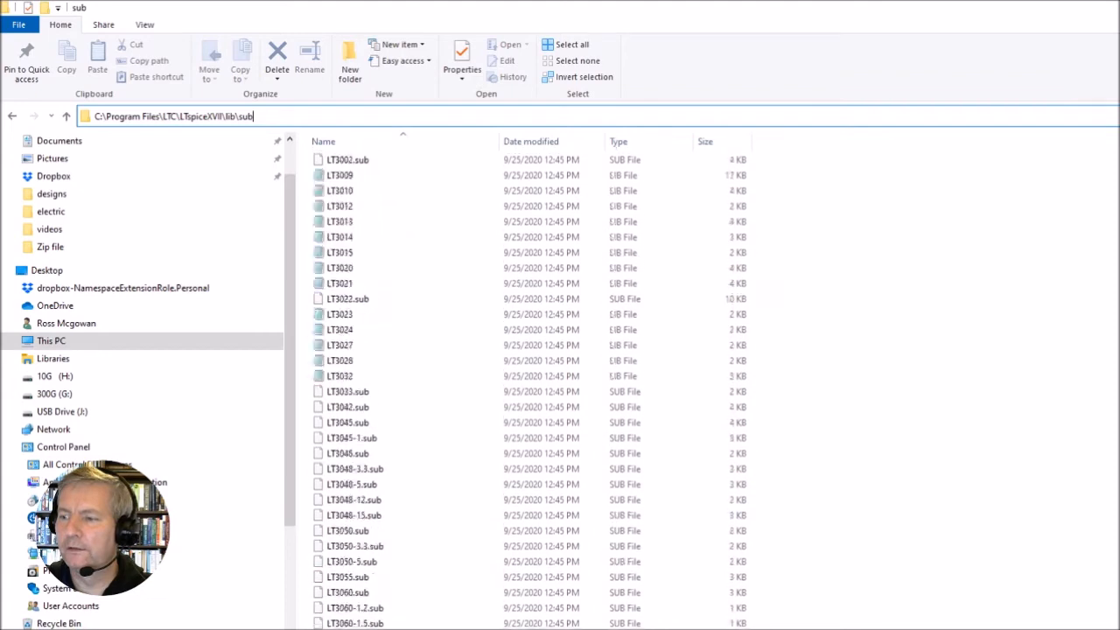
scroll(530, 385, "down", 20)
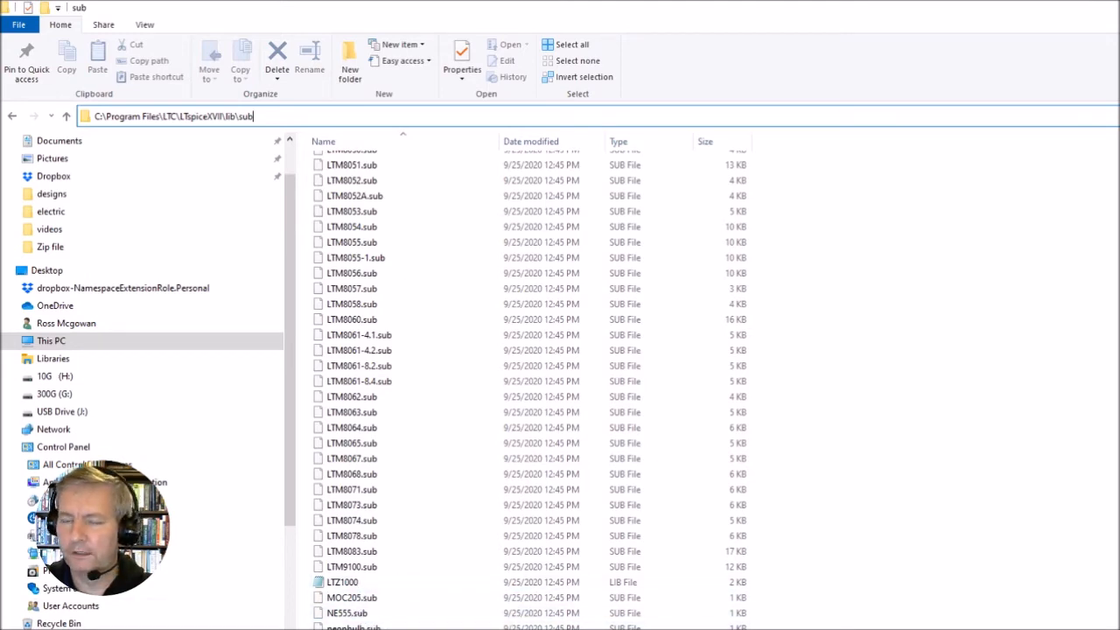
key("Return")
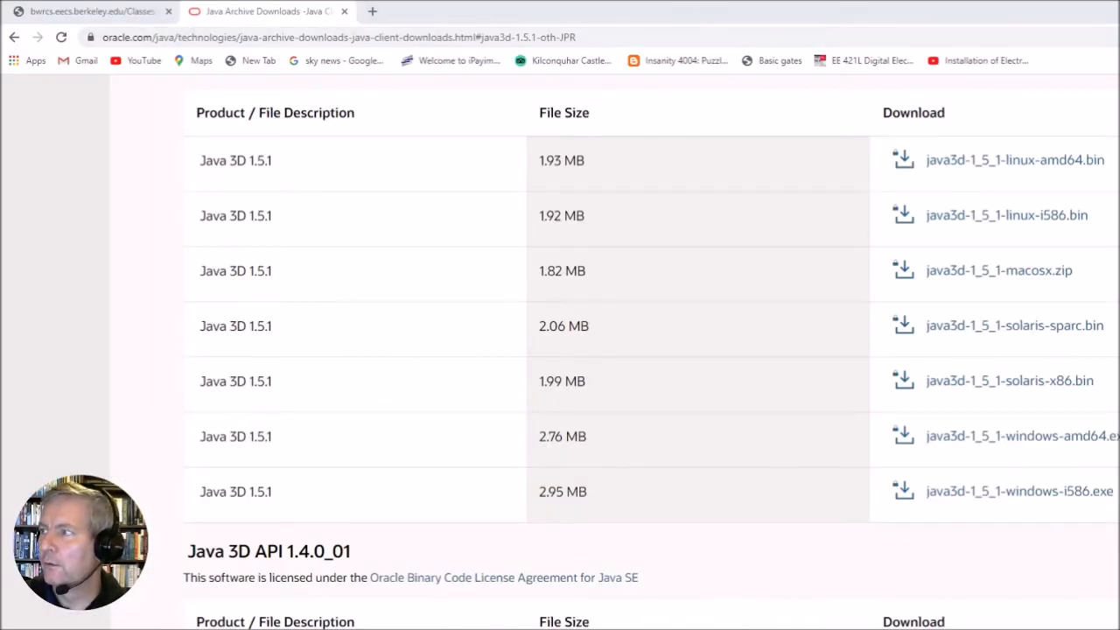
Switch to Electric and open the General user preferences.
key("super+d")
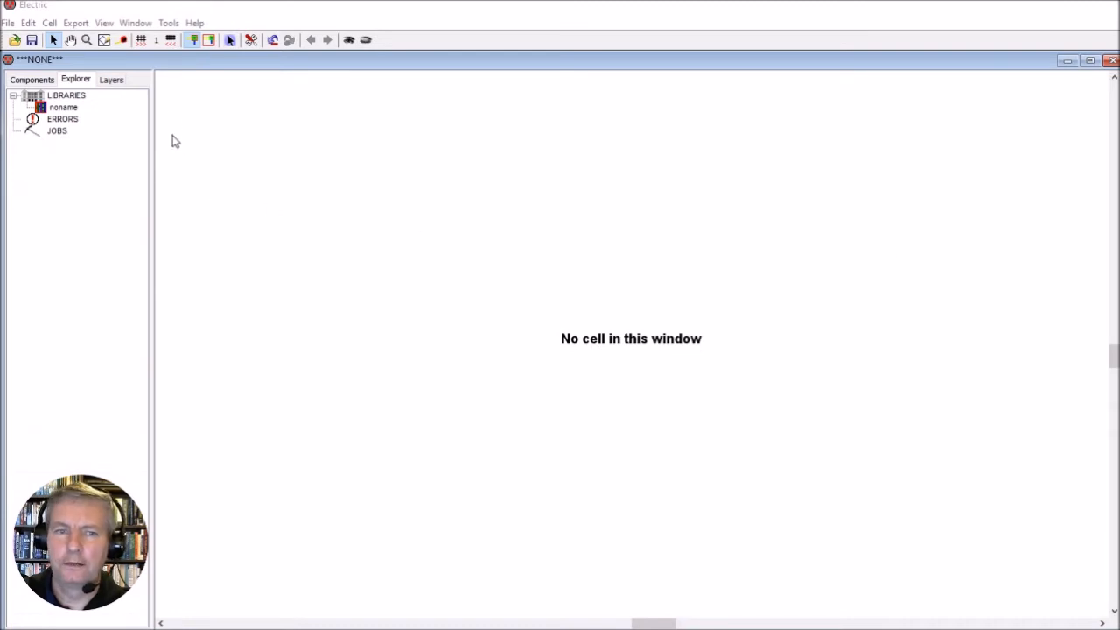
left_click(8, 24)
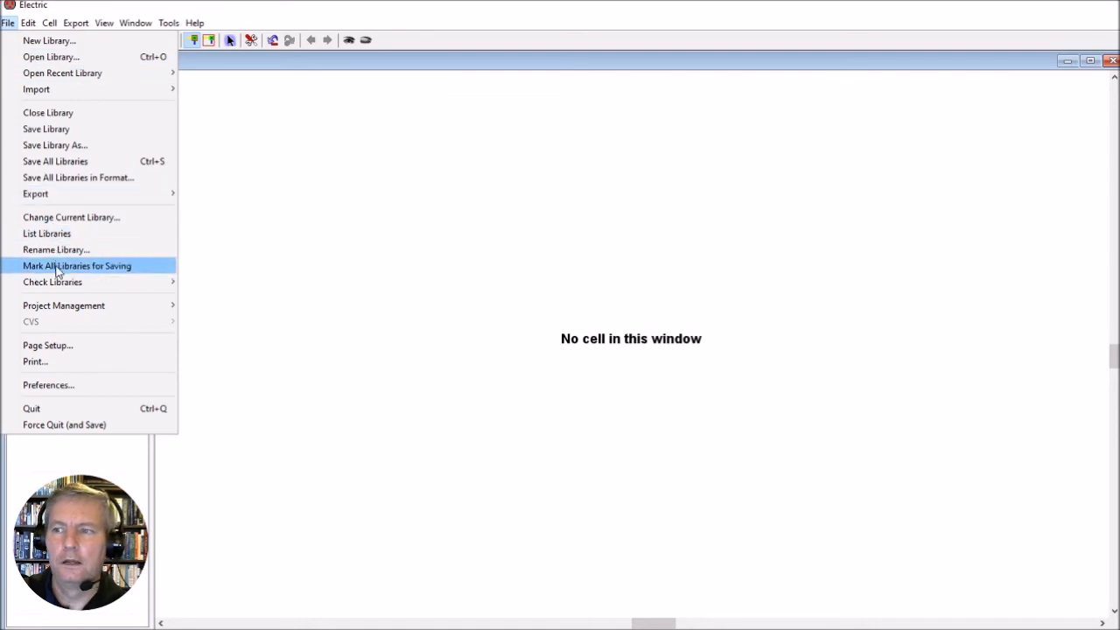
left_click(45, 386)
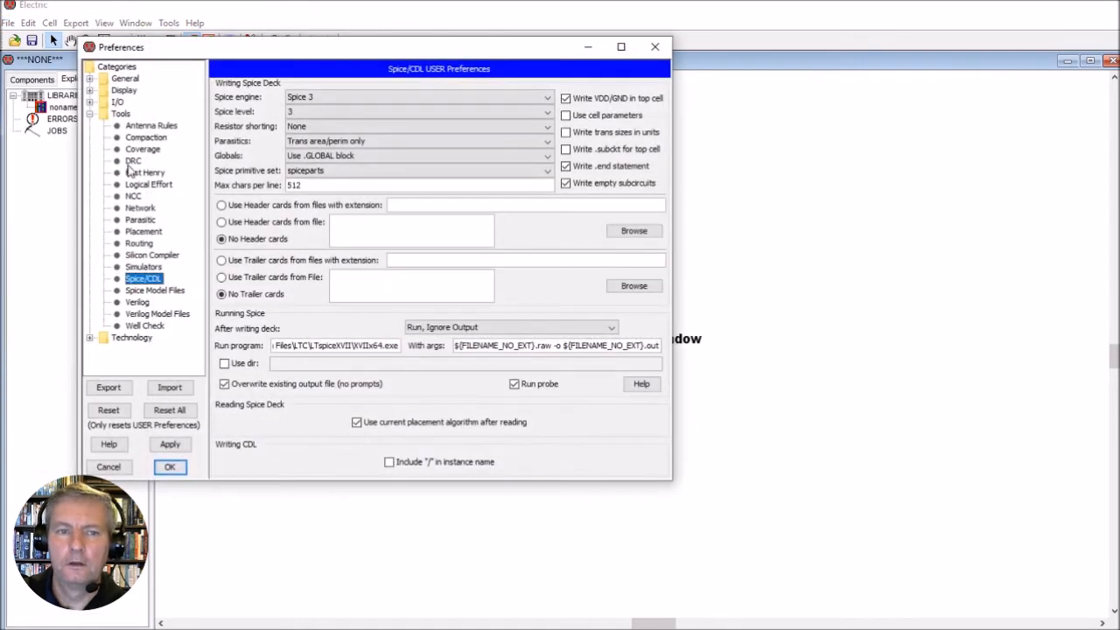
left_click(91, 114)
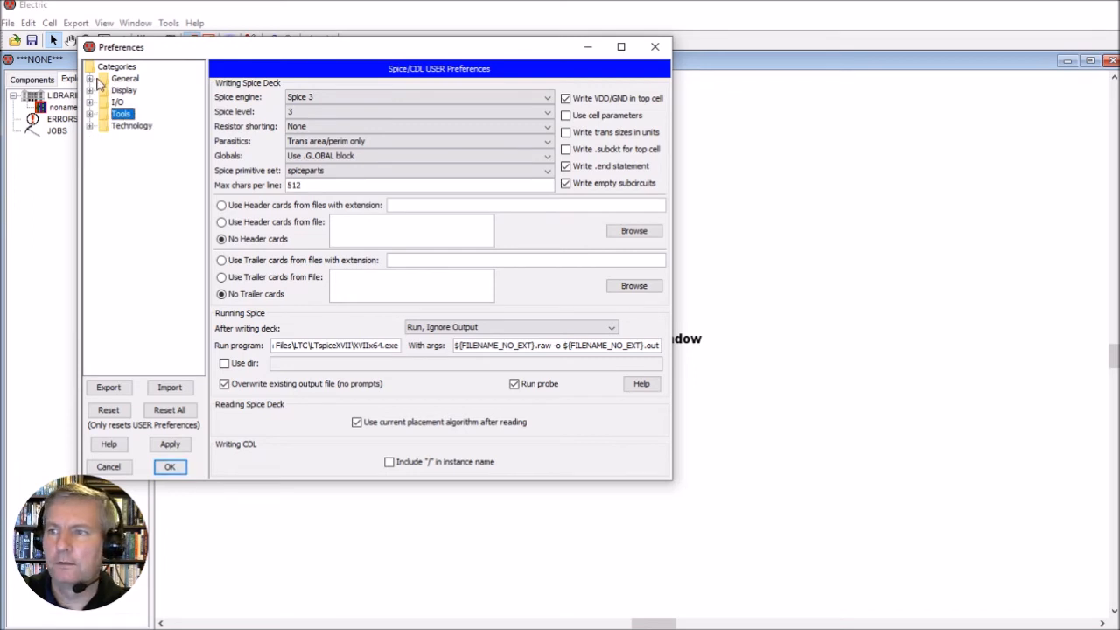
left_click(90, 79)
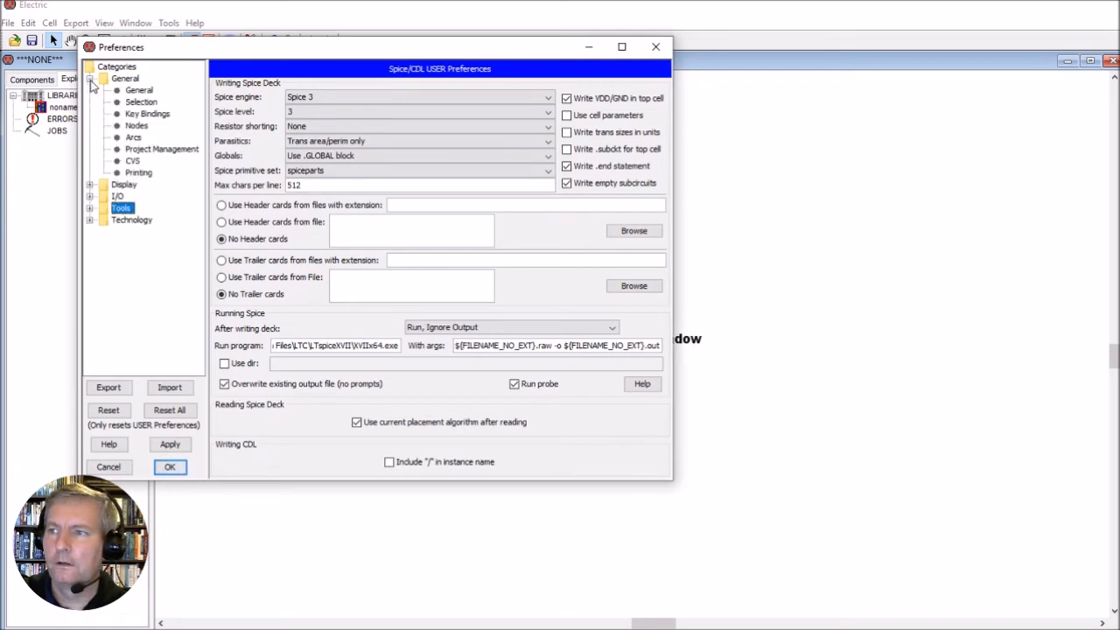
left_click(140, 91)
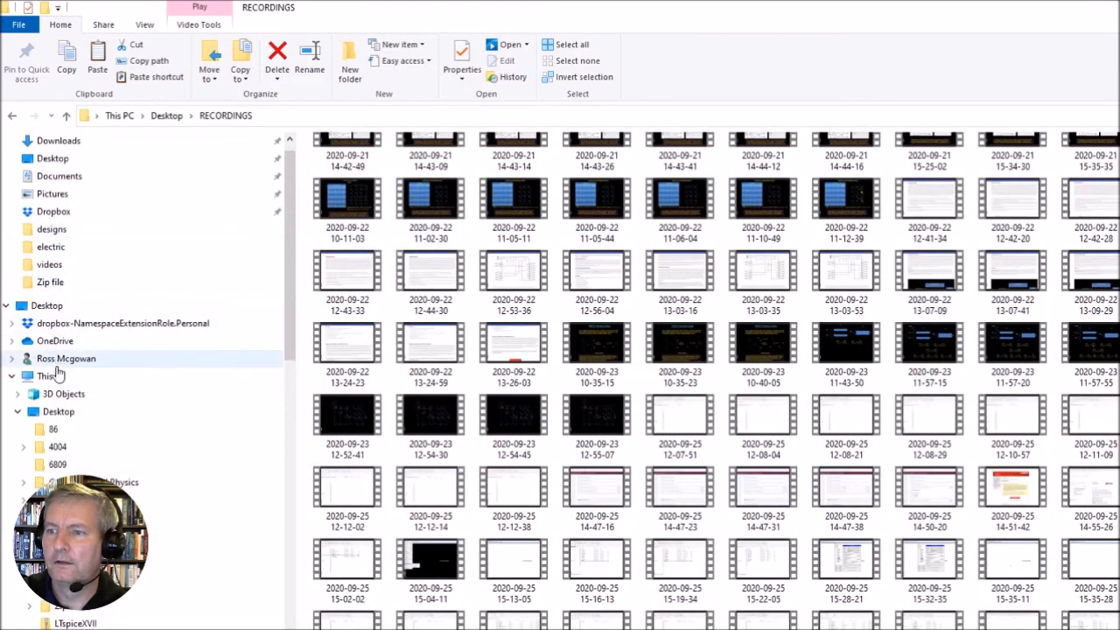
Switch to File Explorer and locate the designs folder inside the electric folder.
left_click(54, 306)
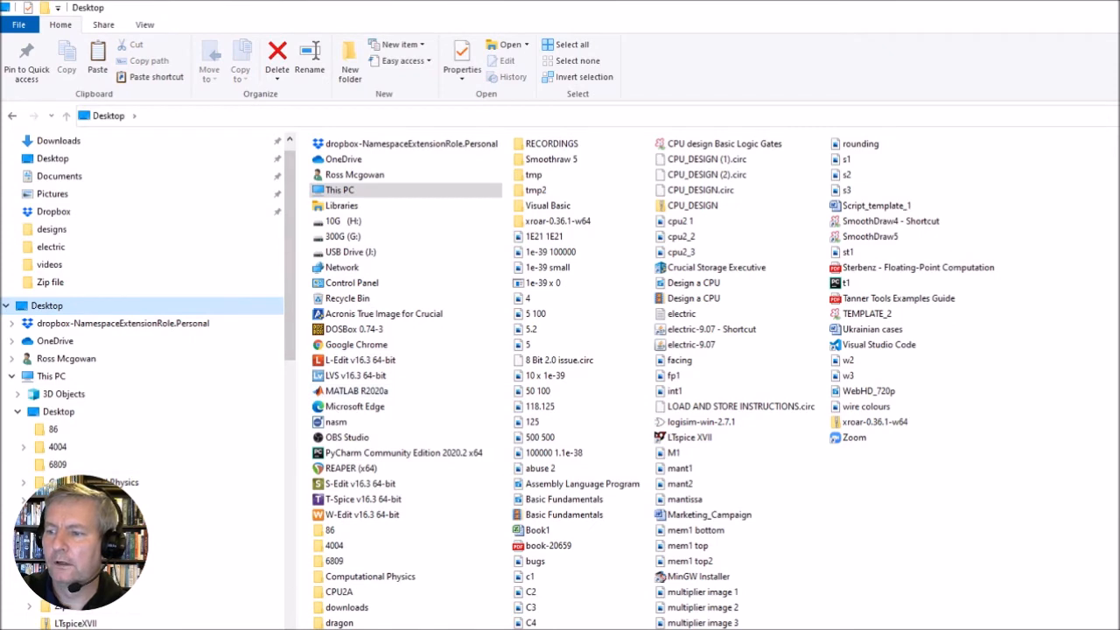
left_click(51, 247)
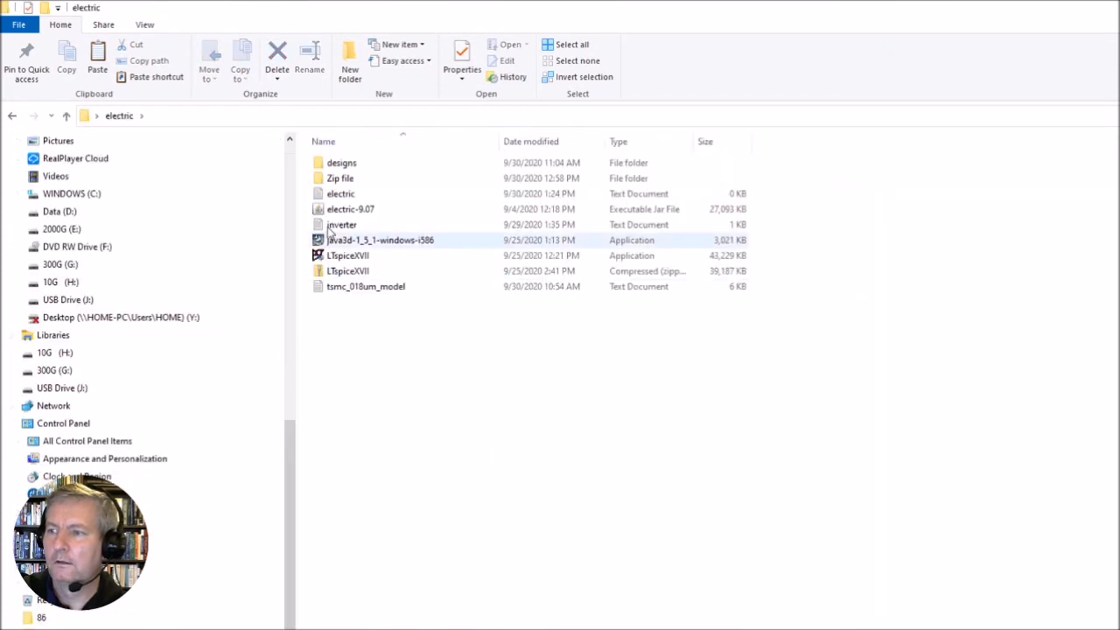
double_click(336, 166)
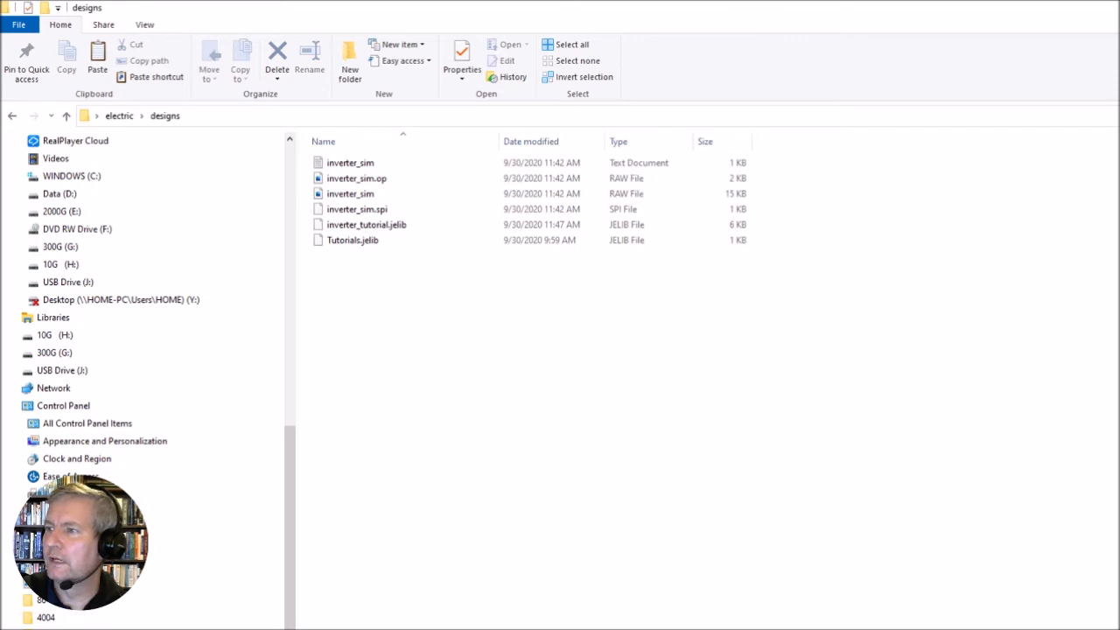
left_click(120, 117)
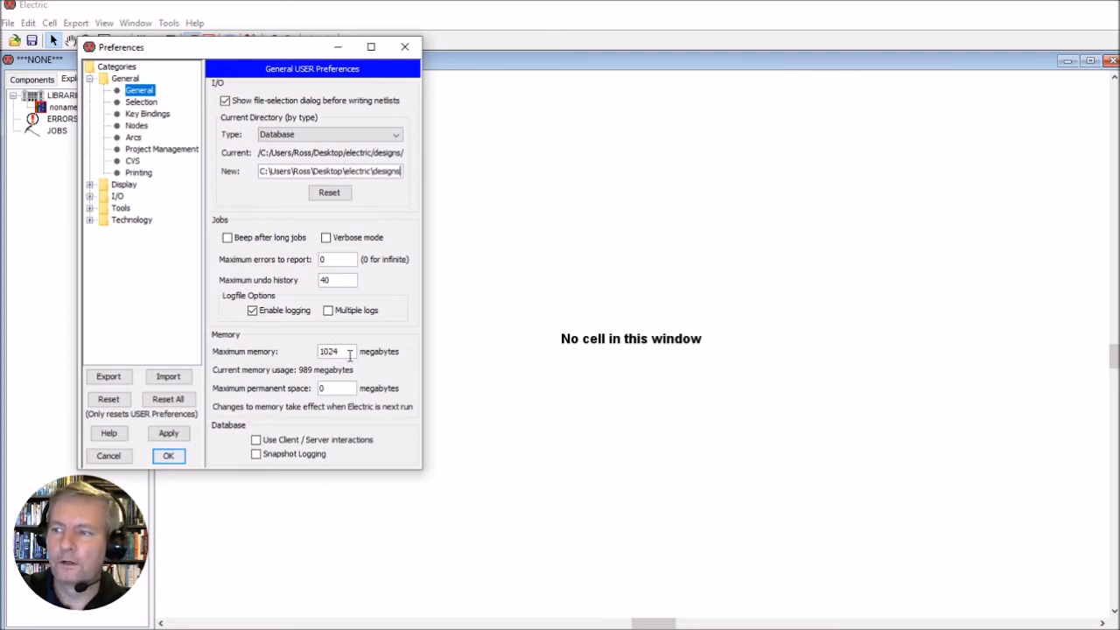
Review the NCC user preferences under Tools, and open the Spice/CDL preferences at the start of the run program path.
left_click(90, 210)
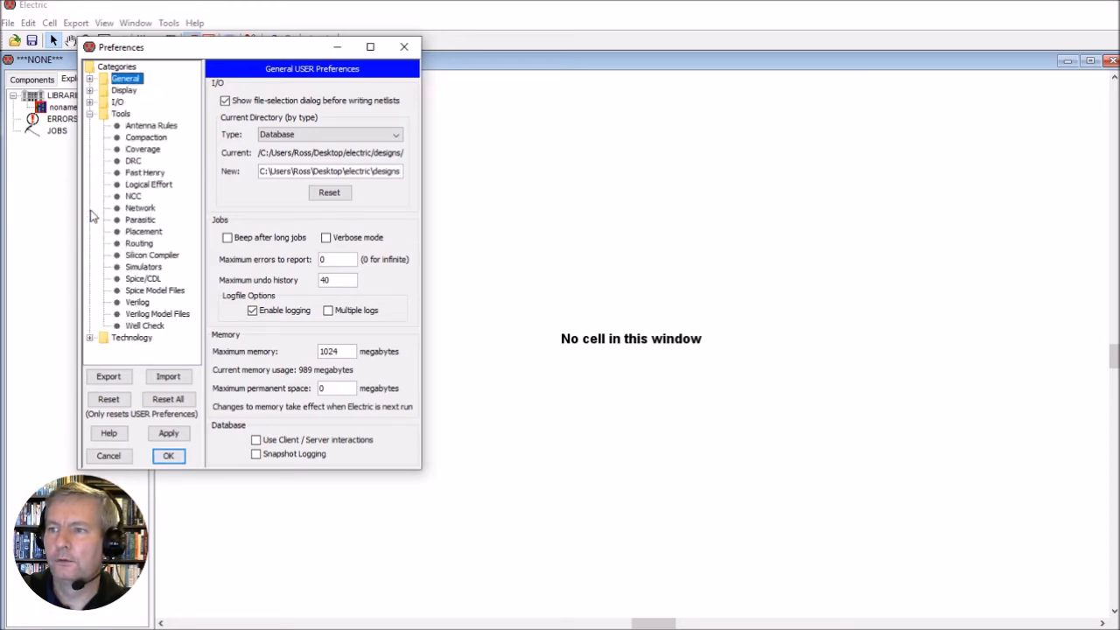
left_click(133, 196)
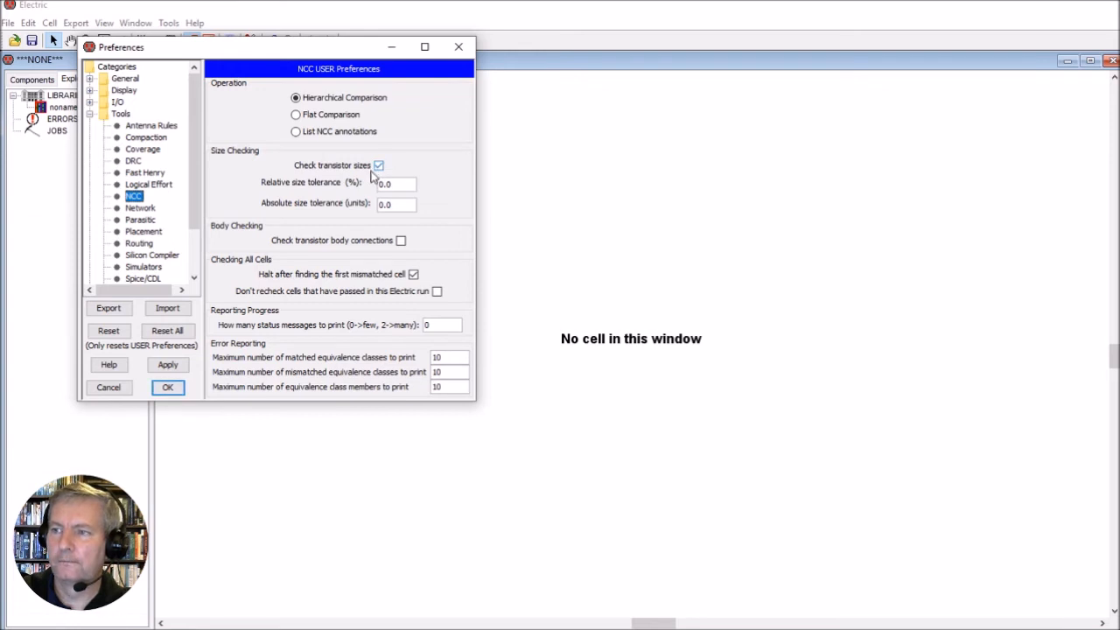
left_click_drag(190, 213, 186, 244)
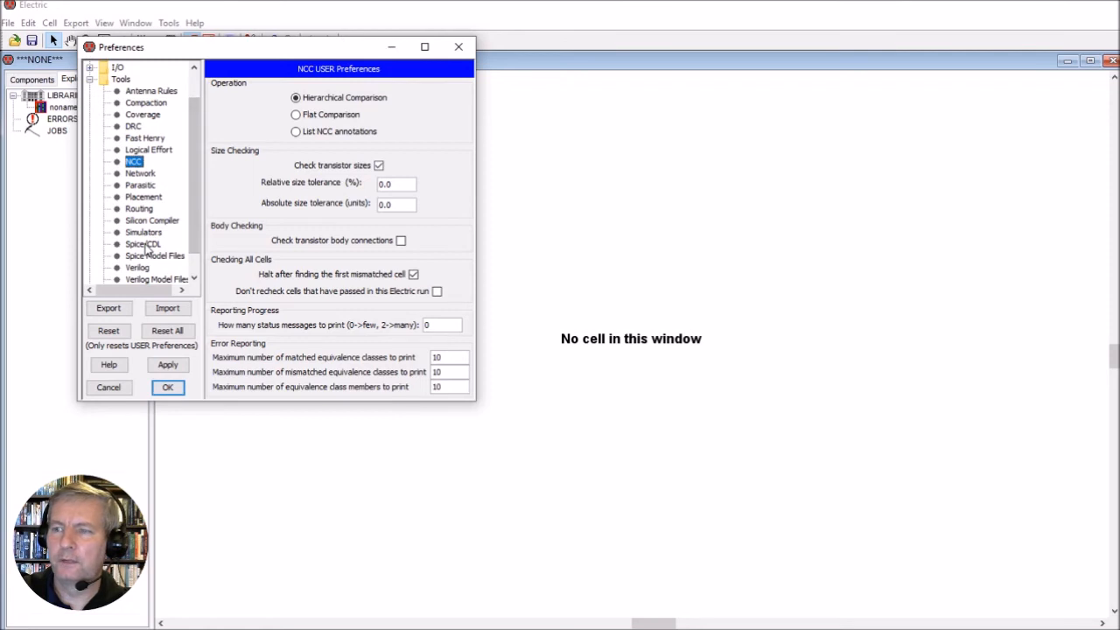
left_click(144, 245)
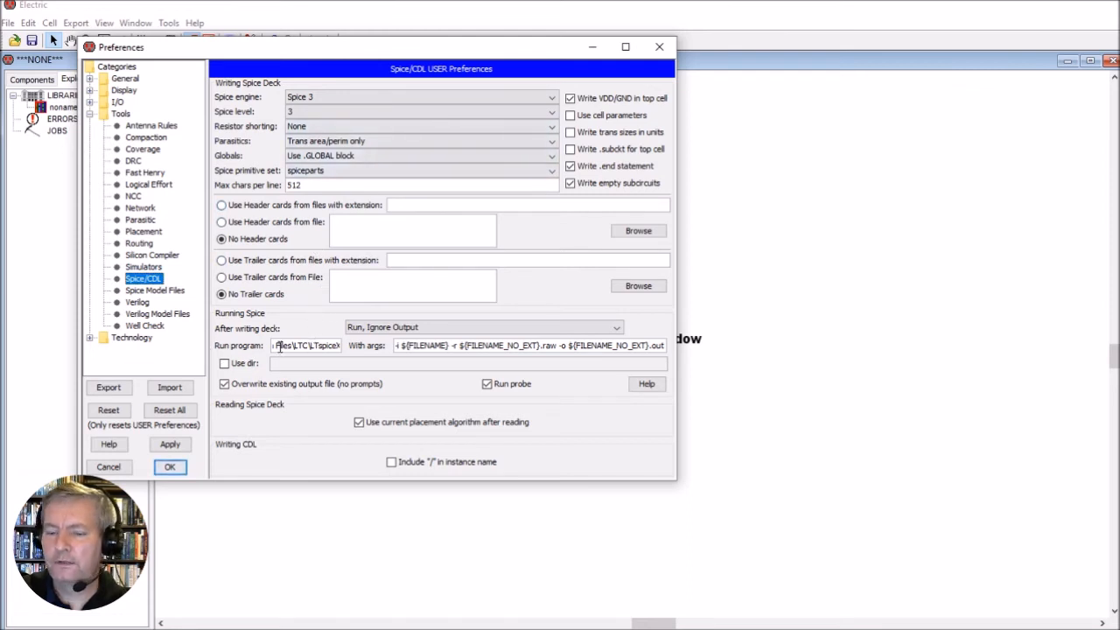
key("Home")
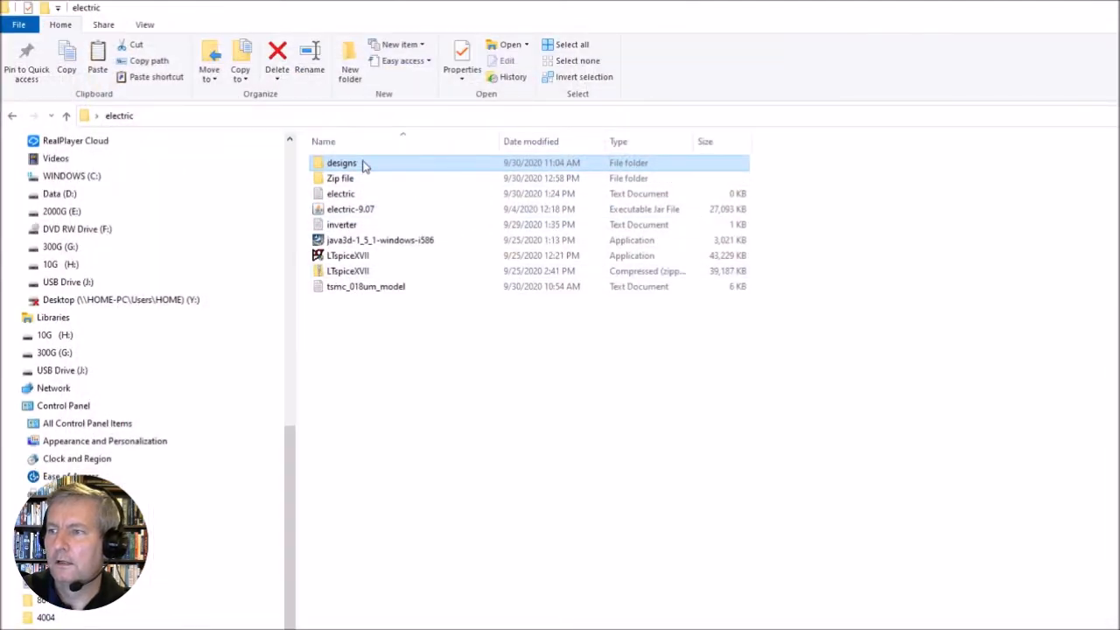
Switch to File Explorer, open the EDA Tool archive in the Zip file folder, and view the ARGUMENTS text file's Spice arguments.
left_click(337, 165)
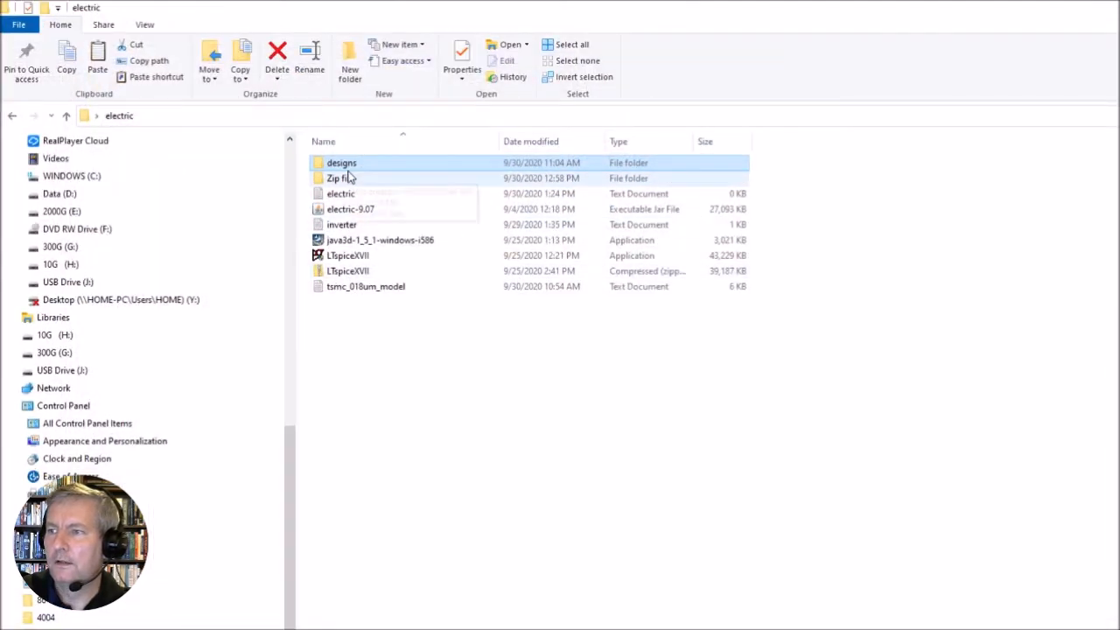
double_click(348, 178)
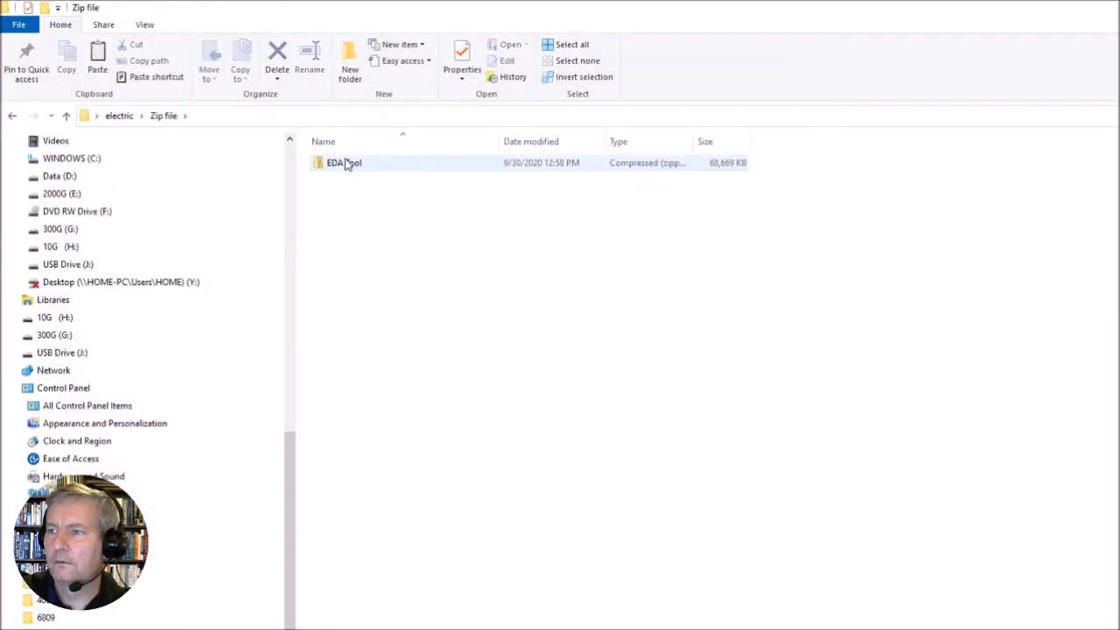
double_click(347, 165)
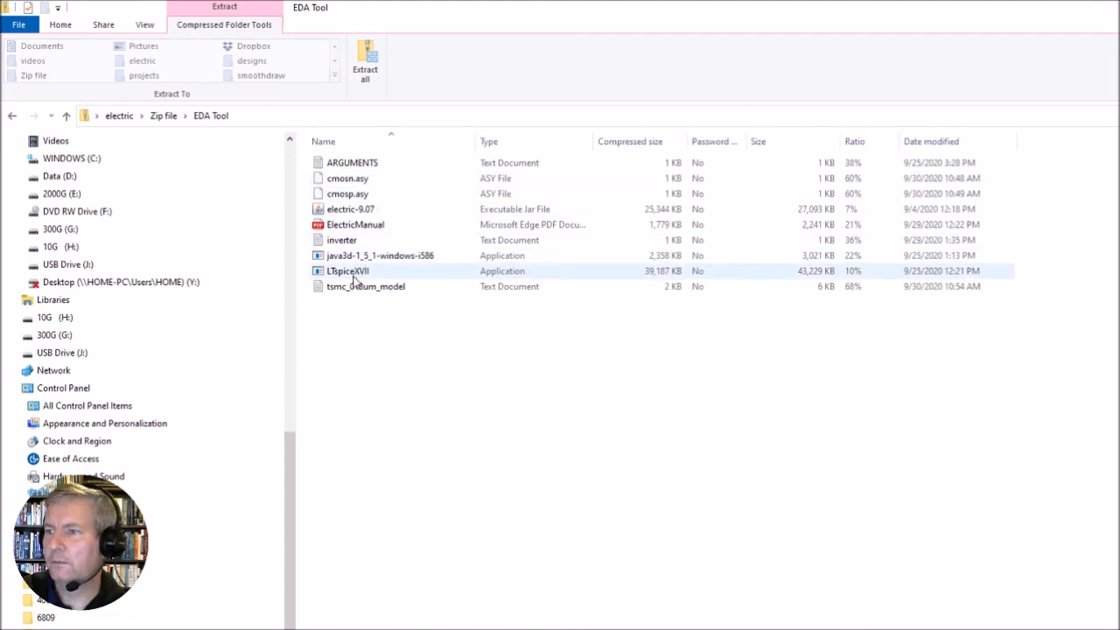
left_click(336, 169)
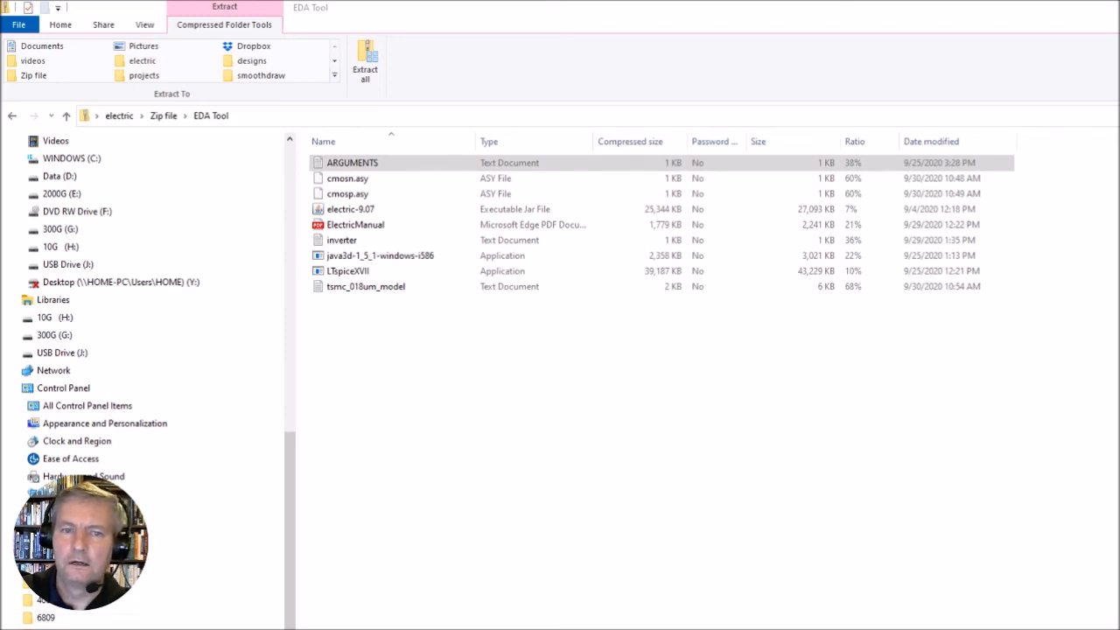
left_click_drag(6, 184, 761, 115)
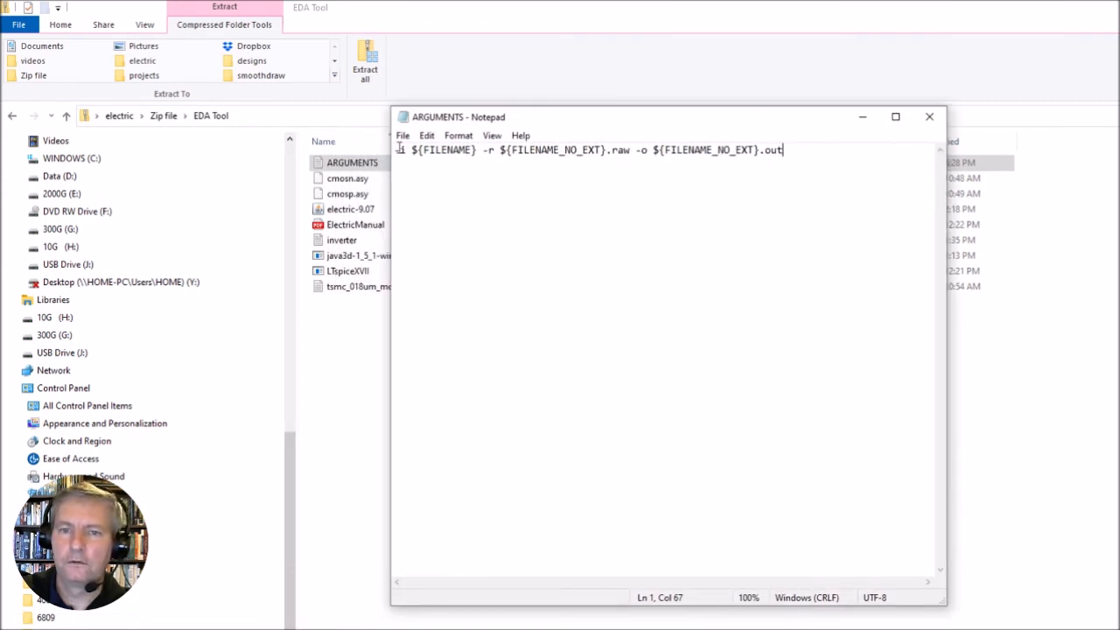
left_click(860, 119)
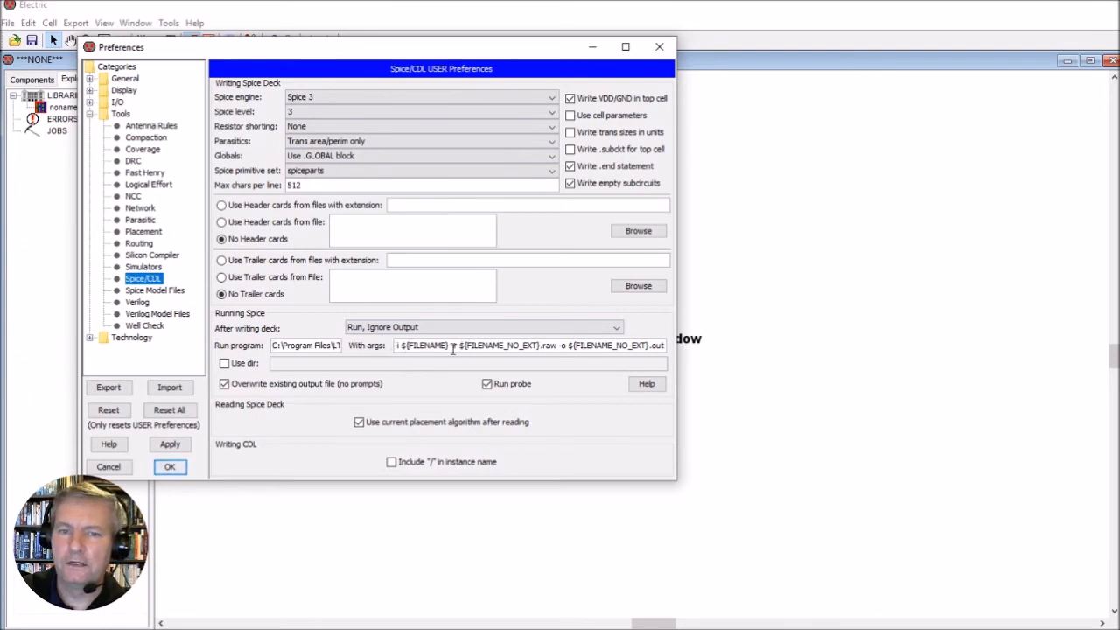
Examine the full Spice run program path in Electric's Spice/CDL preferences, from its beginning to its end and back.
left_click(294, 347)
key("Right")
key("Right")
key("Right")
key("Right")
key("Right")
key("Right")
key("Right")
key("Right")
key("Right")
key("Right")
key("Right")
key("Right")
key("Right")
key("Right")
key("Right")
key("Right")
key("Right")
key("Right")
key("Right")
key("Right")
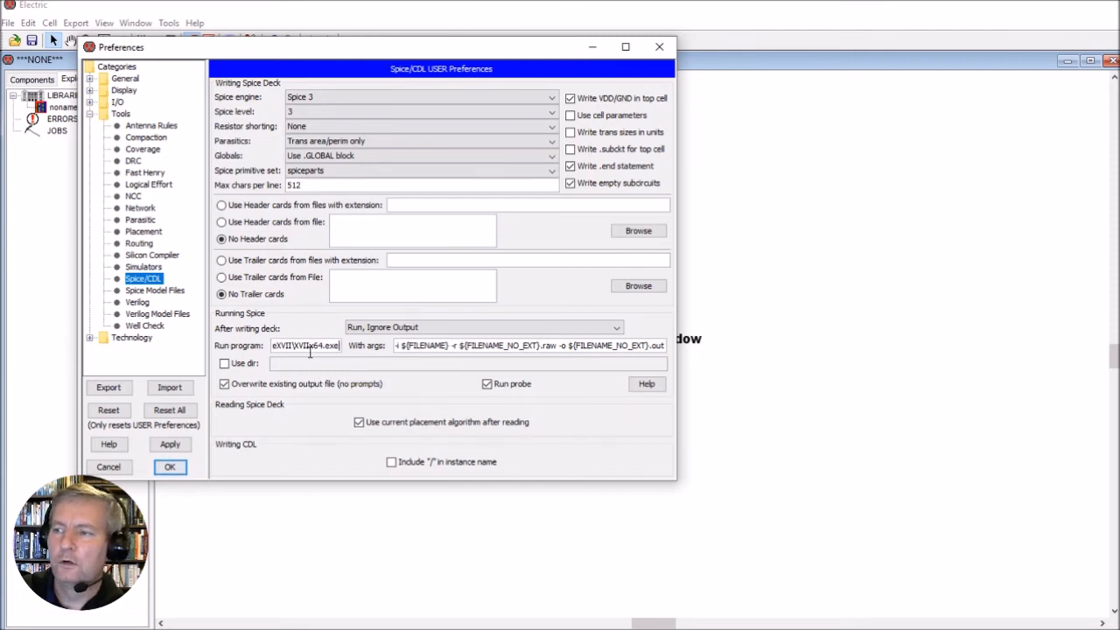
key("Left")
key("Left")
key("Left")
key("Left")
key("Left")
key("Left")
key("Left")
key("Left")
key("Left")
key("Left")
key("Left")
key("Left")
key("Left")
key("Left")
key("Left")
key("Left")
key("Left")
key("Left")
key("Left")
key("Left")
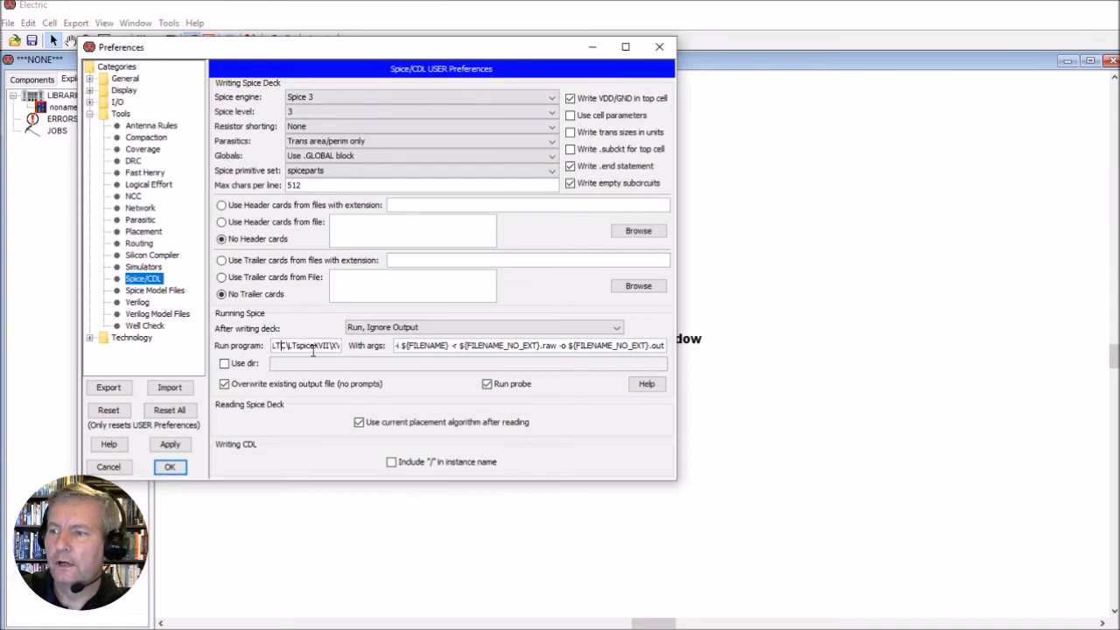
key("Left")
key("Left")
key("Left")
key("Left")
key("Left")
key("Left")
key("Left")
key("Left")
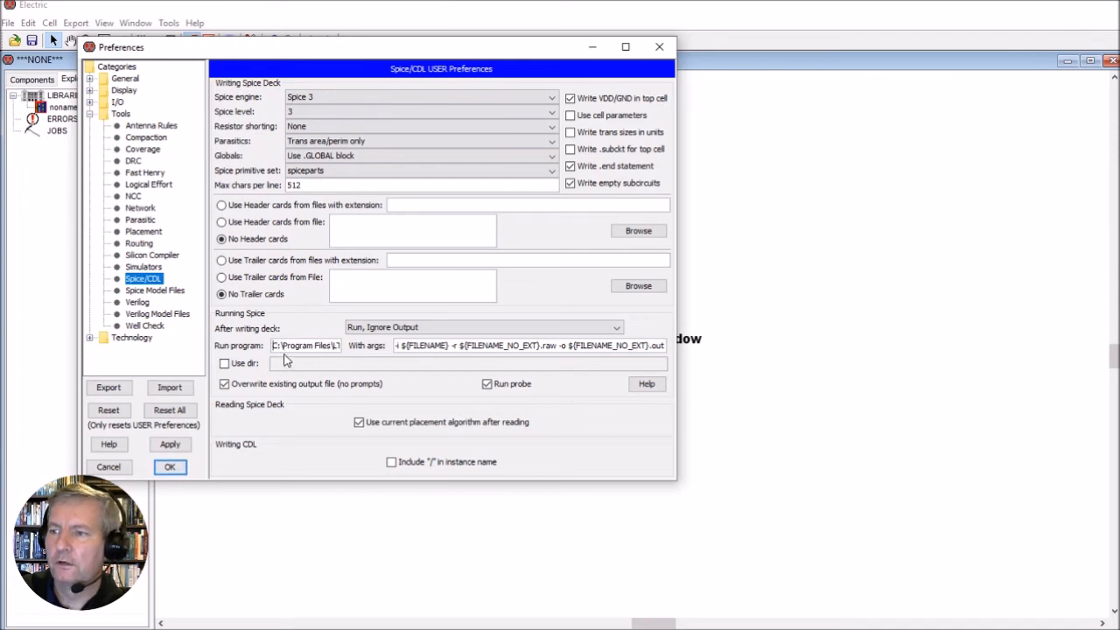
Copy the run program path C:\Program Files\LTC\LTspiceXVII\XVIIx64.exe into the ARGUMENTS Notepad file, below the arguments line.
left_click_drag(273, 346, 358, 347)
key("ctrl+c")
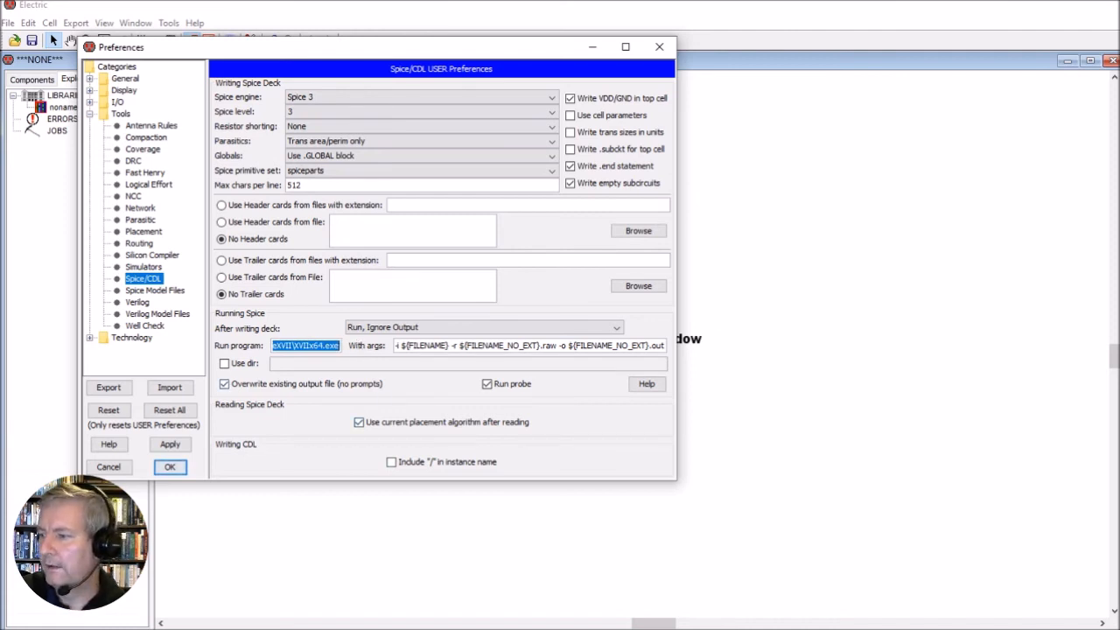
key("alt+Tab")
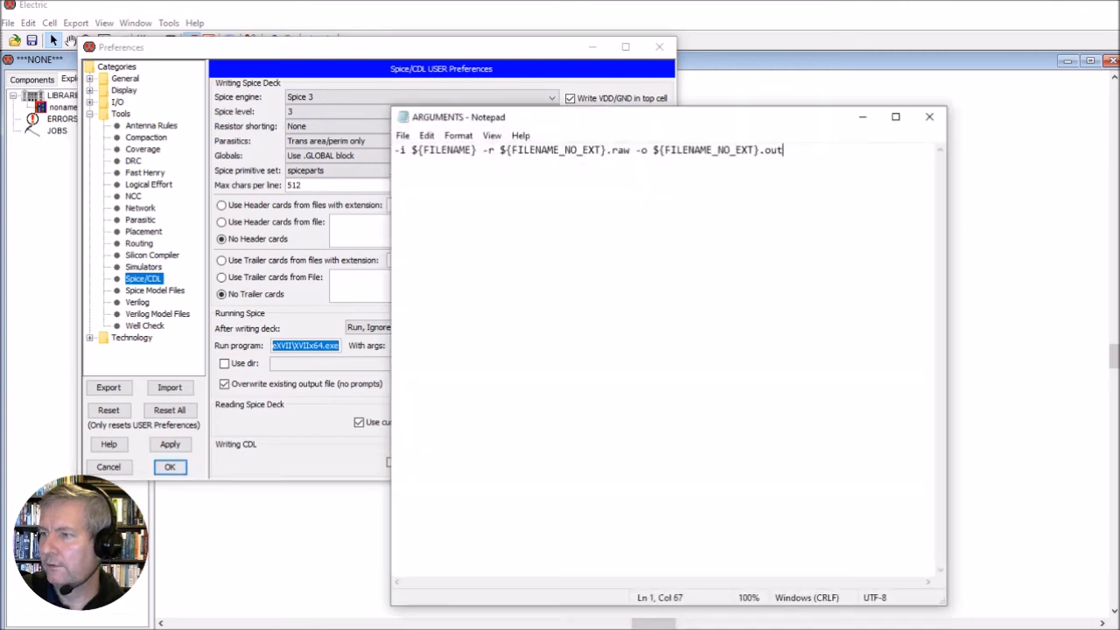
key("Return")
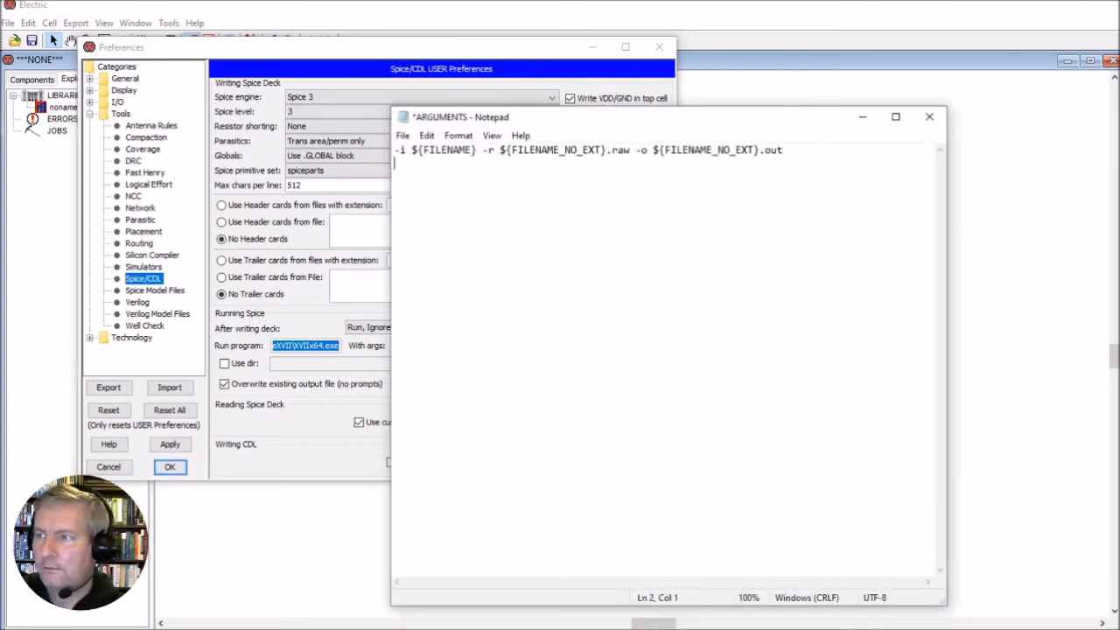
key("ctrl+v")
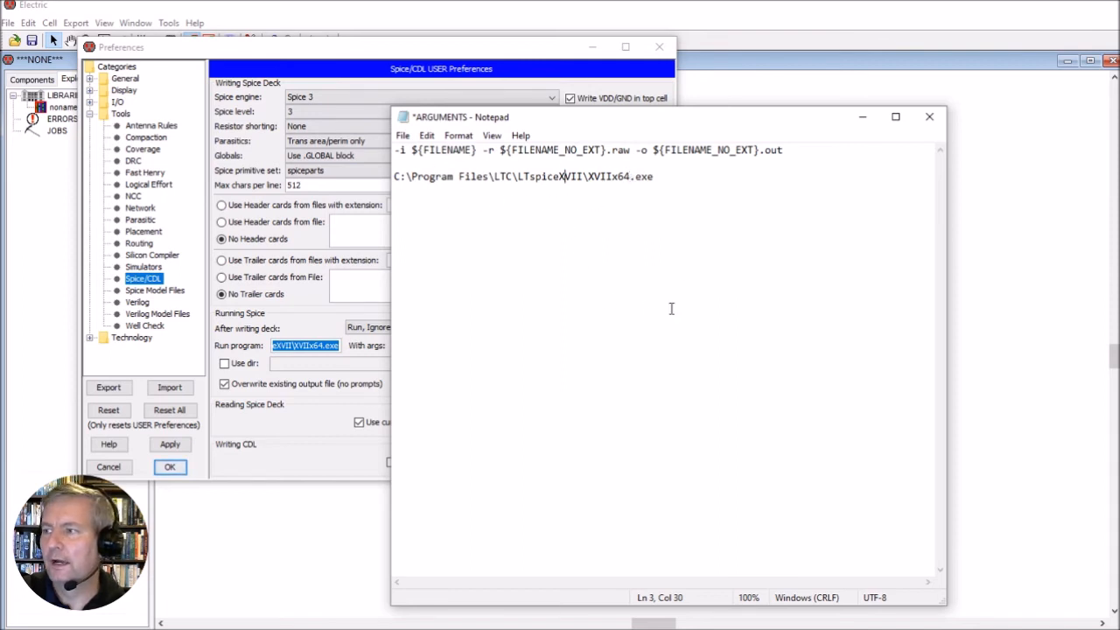
Save the text file as ARGUMENTS in the electric folder on the Desktop and close Notepad.
left_click(403, 136)
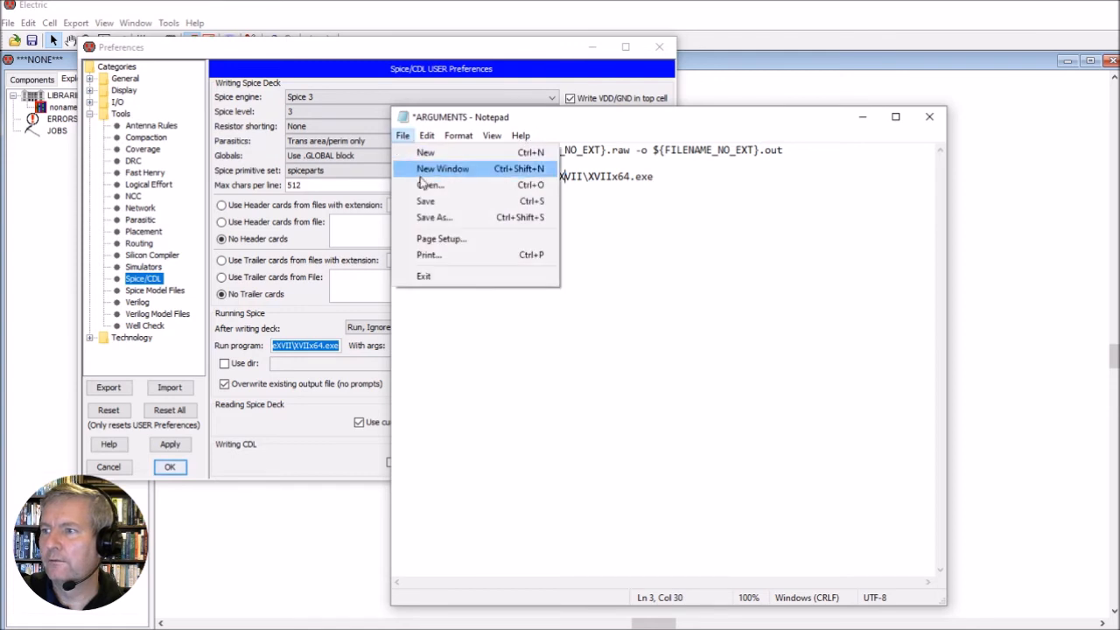
left_click(426, 200)
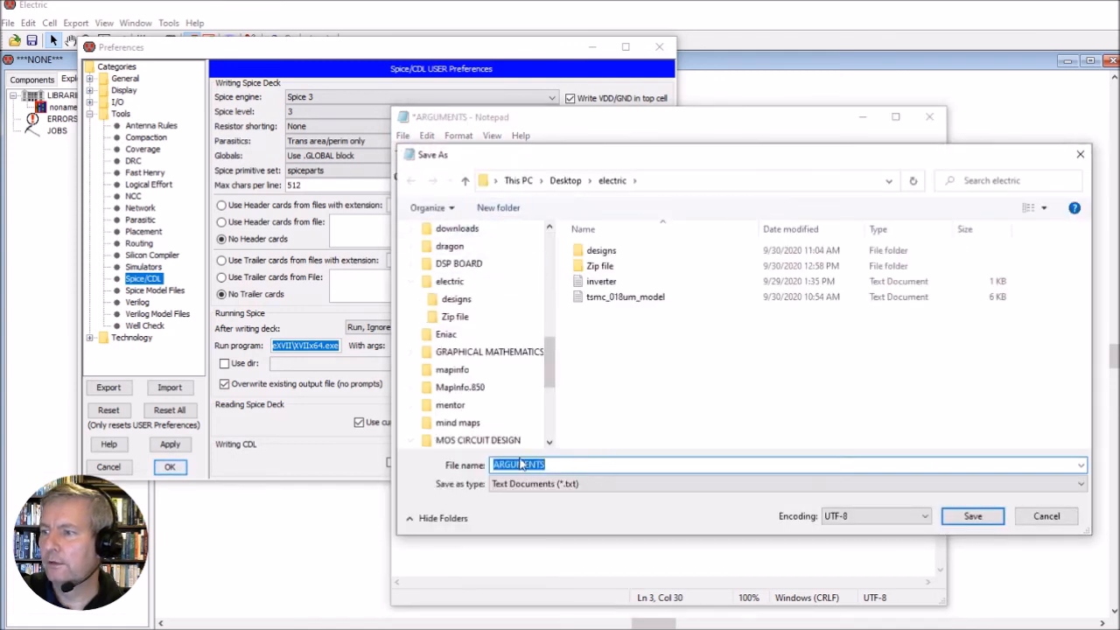
left_click(962, 518)
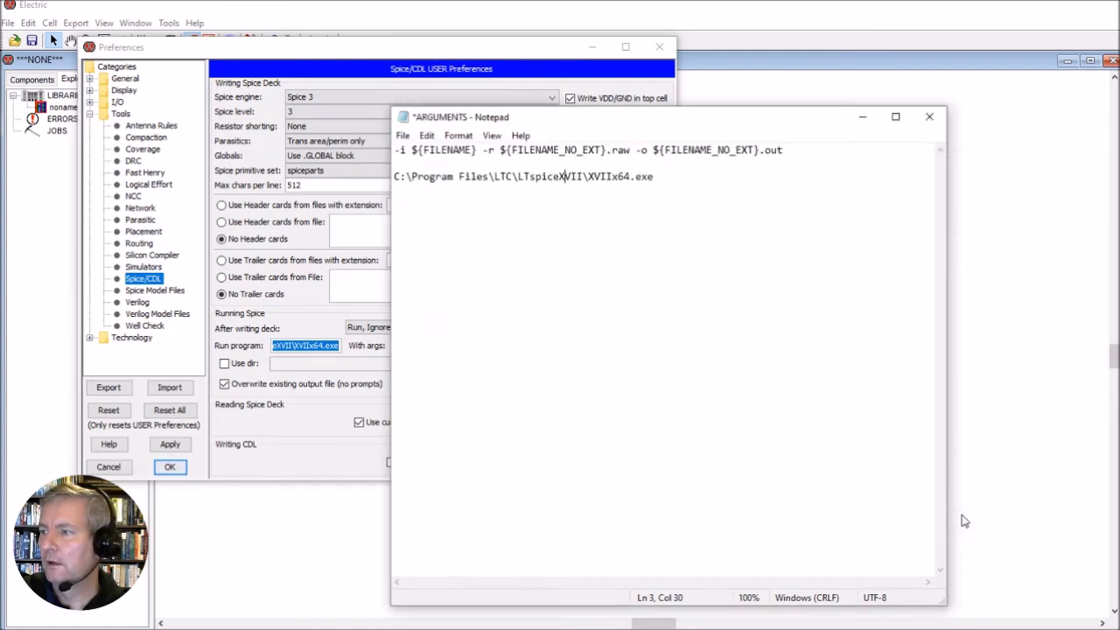
left_click(926, 120)
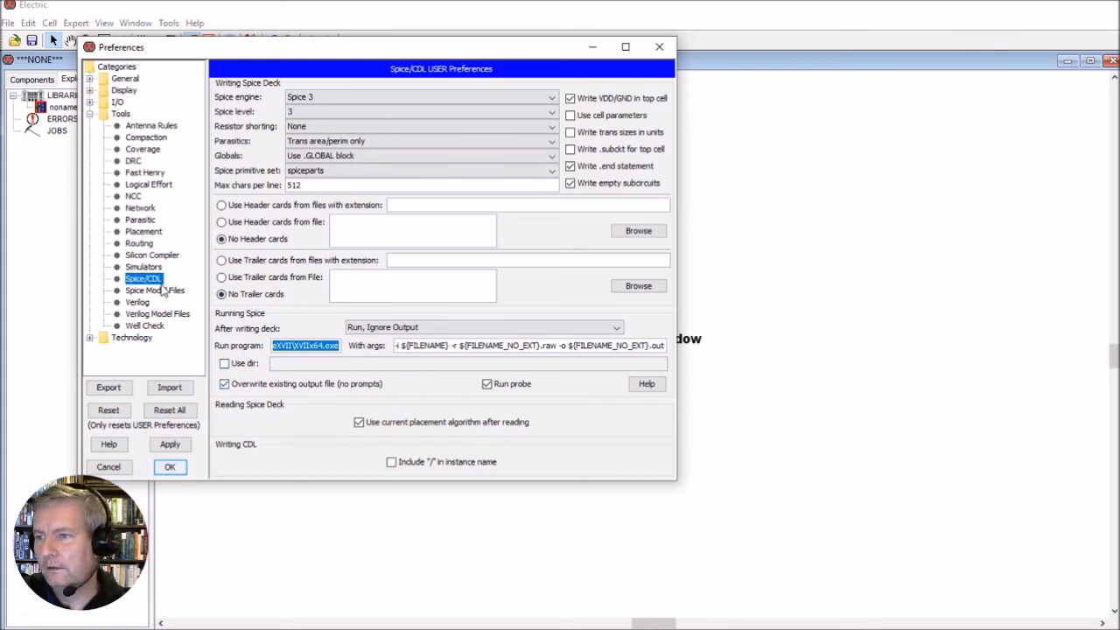
Open the Well Check user preferences and decline resetting all preferences to their factory state.
double_click(146, 327)
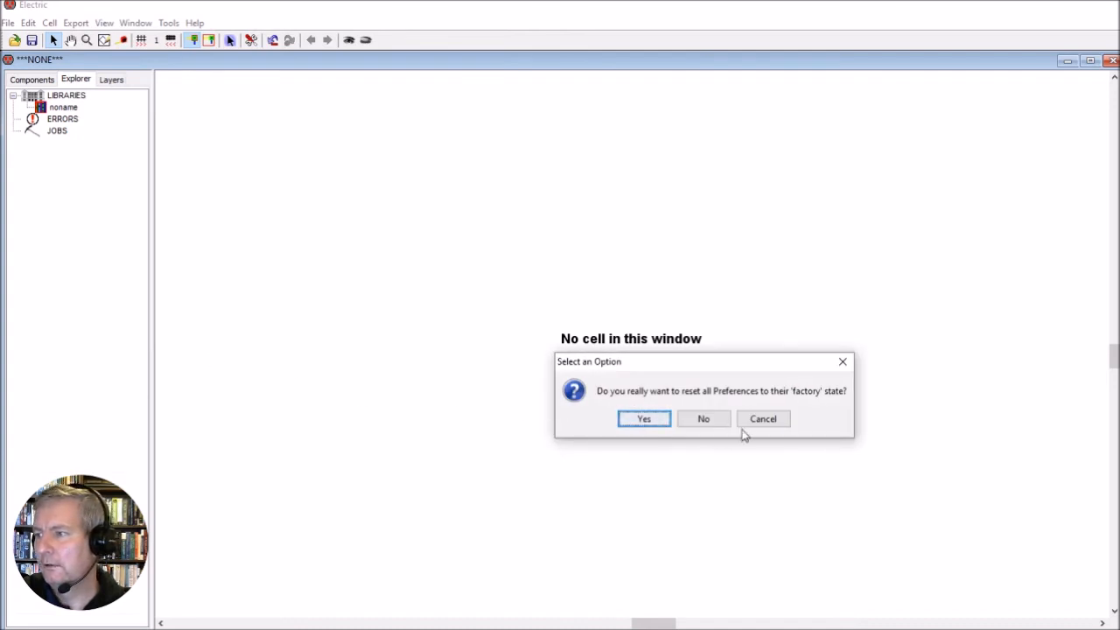
left_click(760, 421)
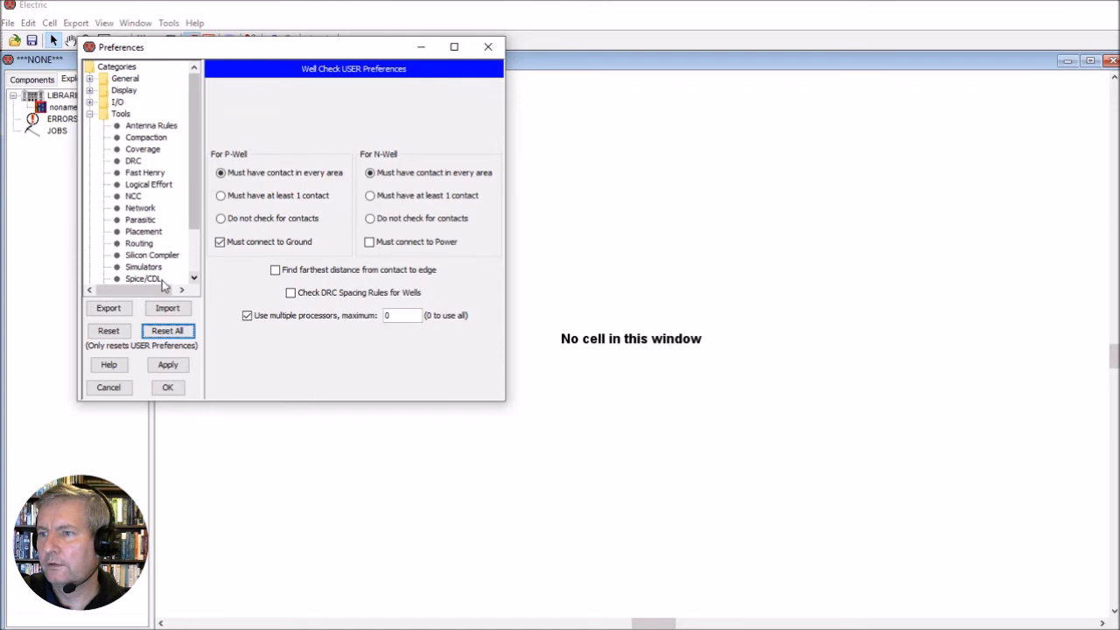
scroll(196, 267, "down", 2)
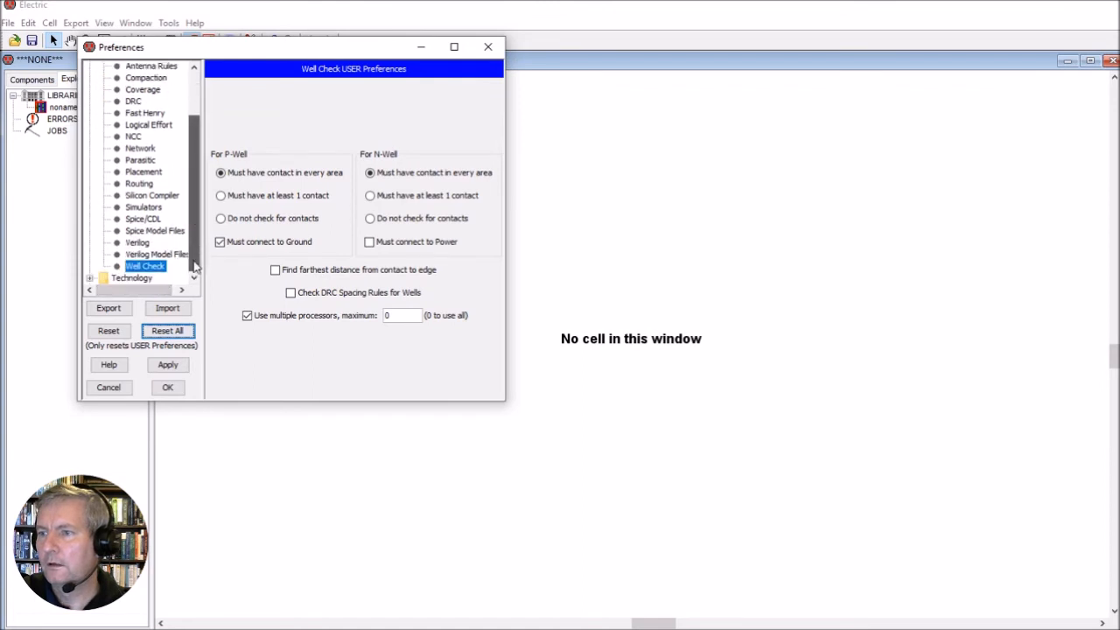
left_click(147, 261)
left_click(147, 279)
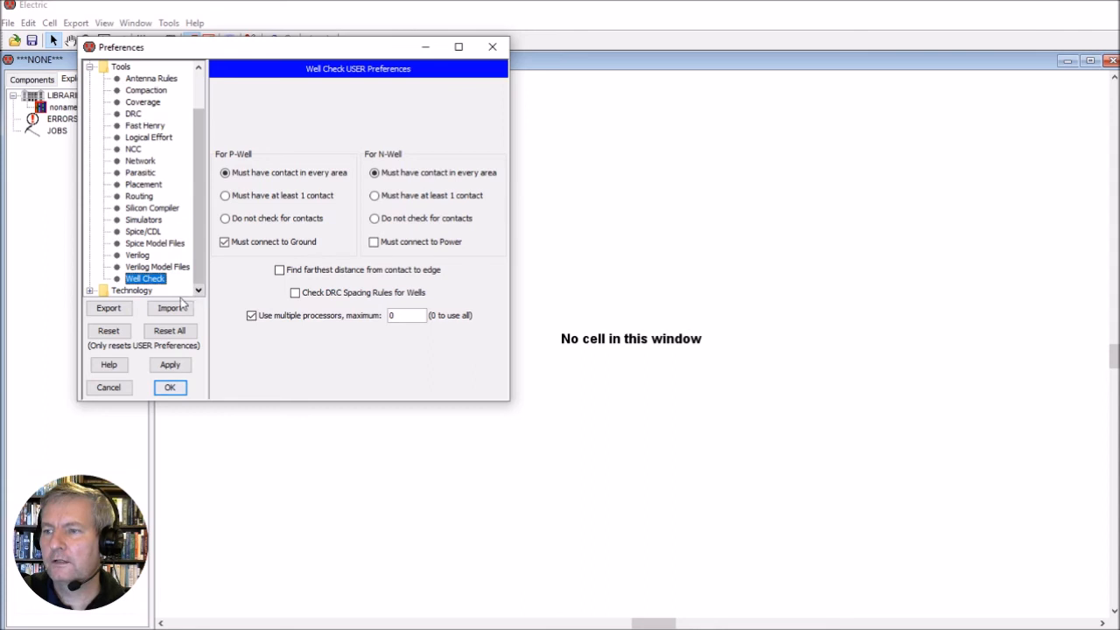
Open the Technology preferences and set the mocmos technology's metal layers to 4 Layers.
left_click(90, 291)
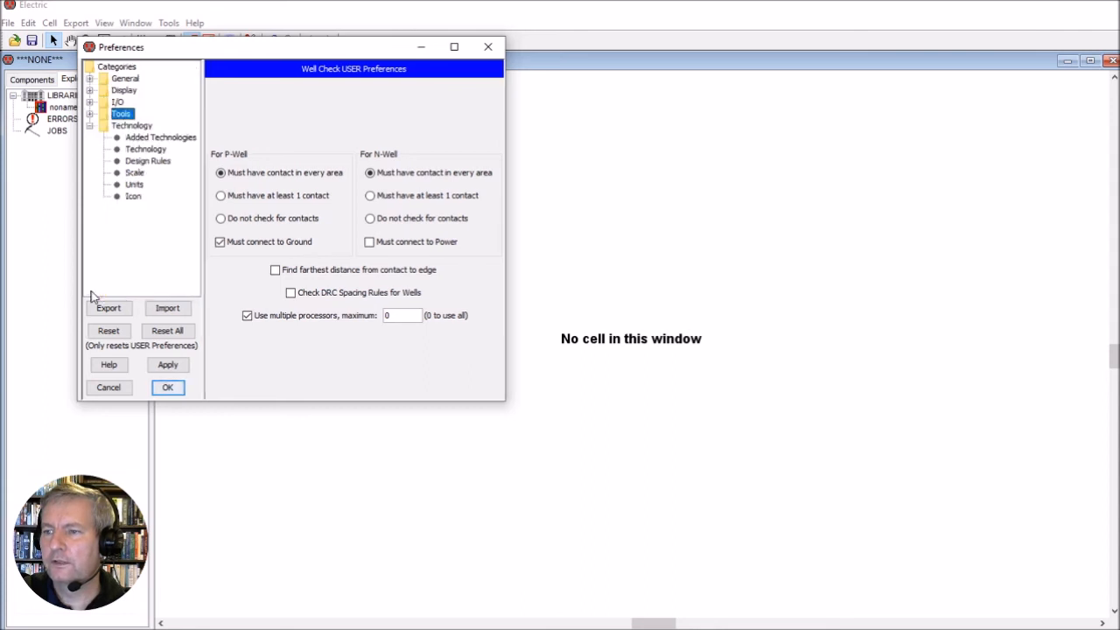
left_click(137, 150)
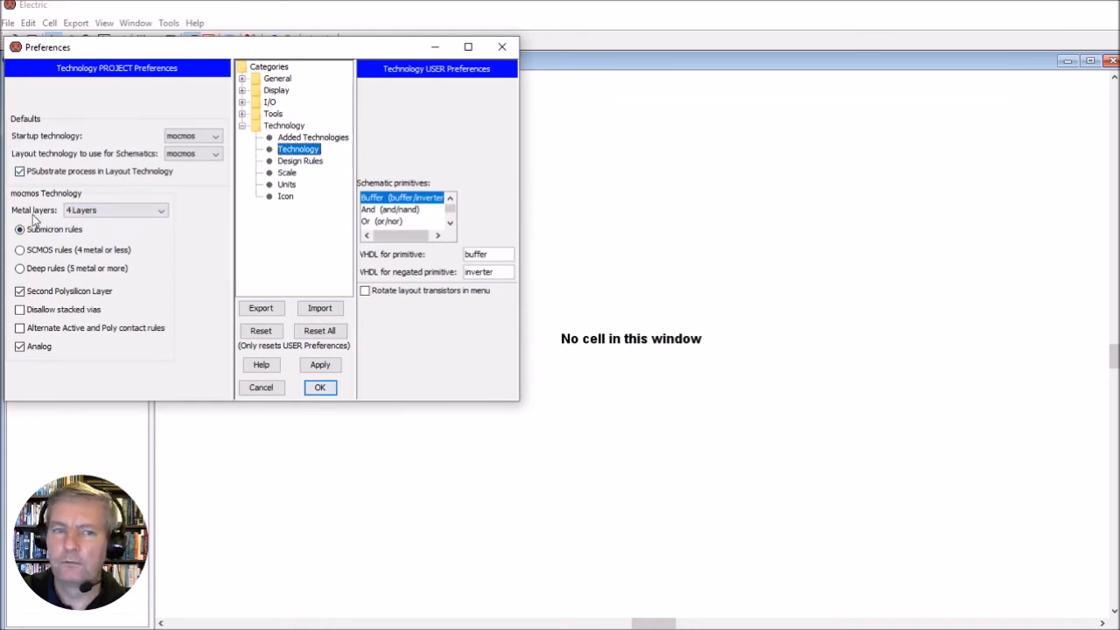
left_click(145, 211)
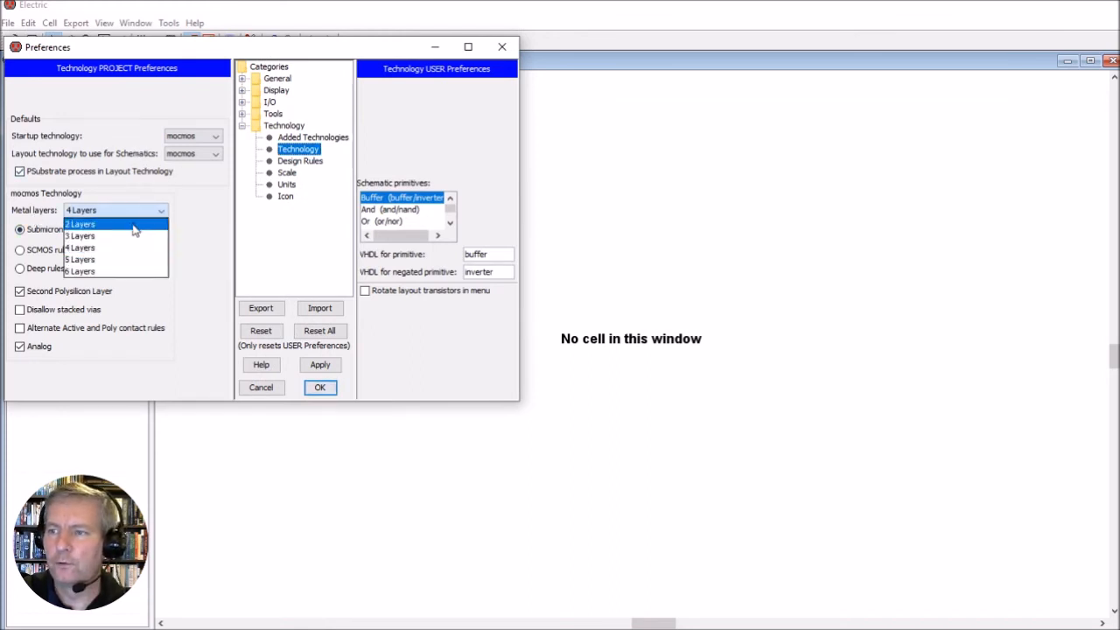
left_click(114, 248)
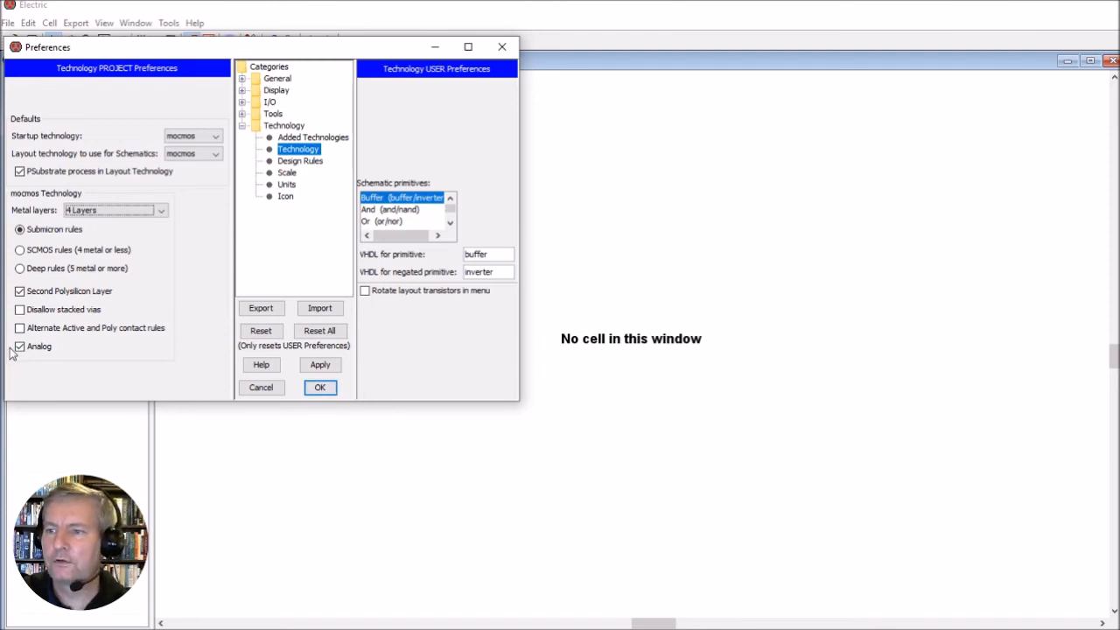
Set the mocmos technology scale to 180 nanometers and accept the preferences.
left_click(286, 174)
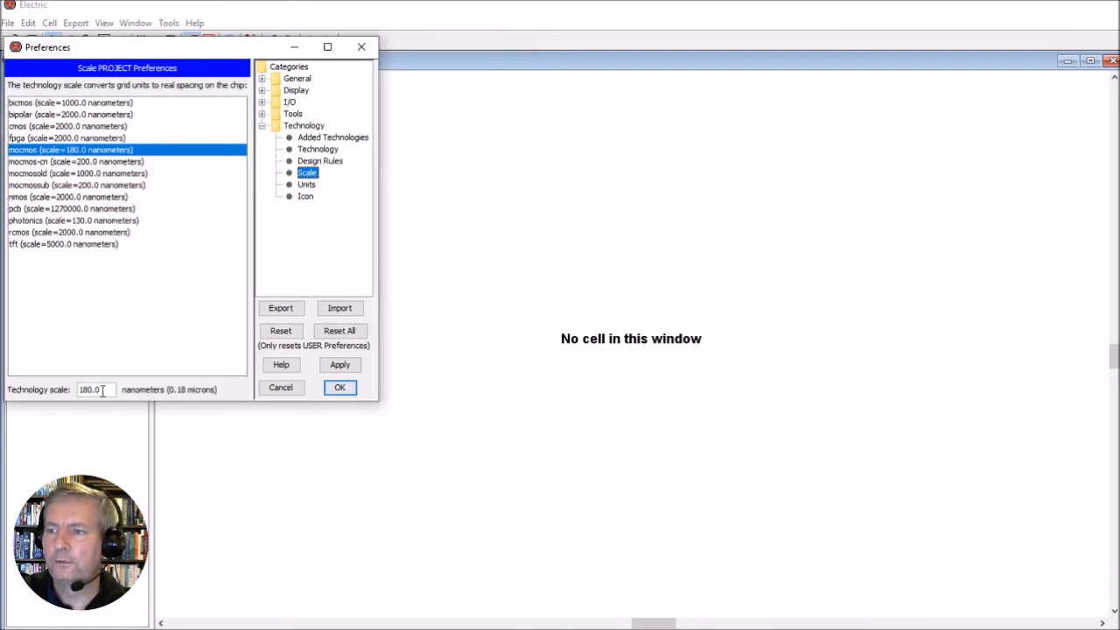
left_click_drag(92, 390, 79, 388)
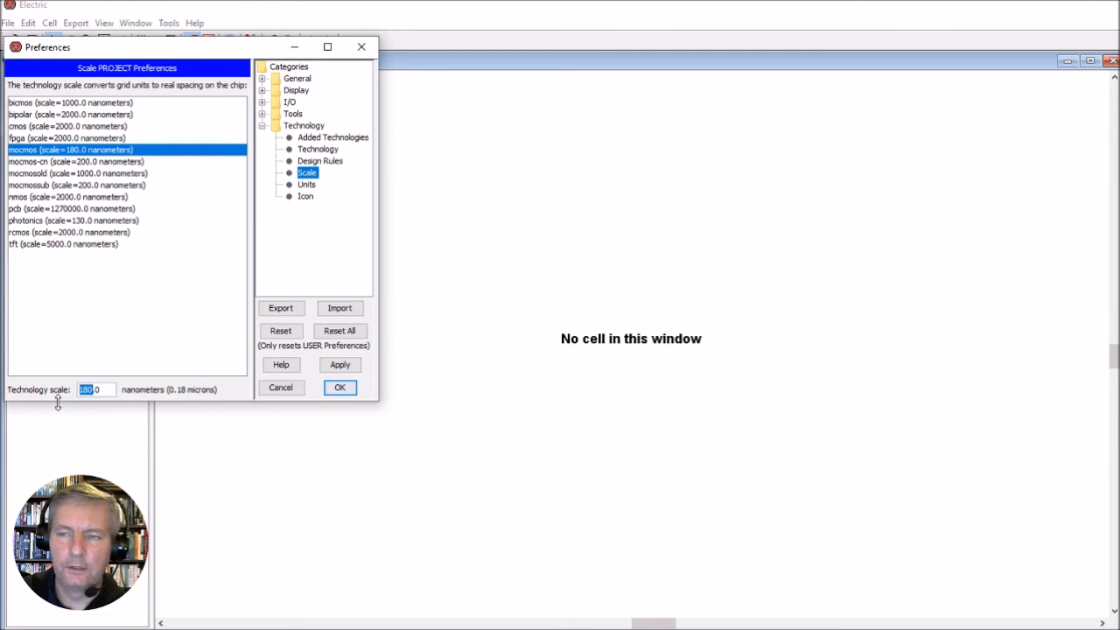
type("180")
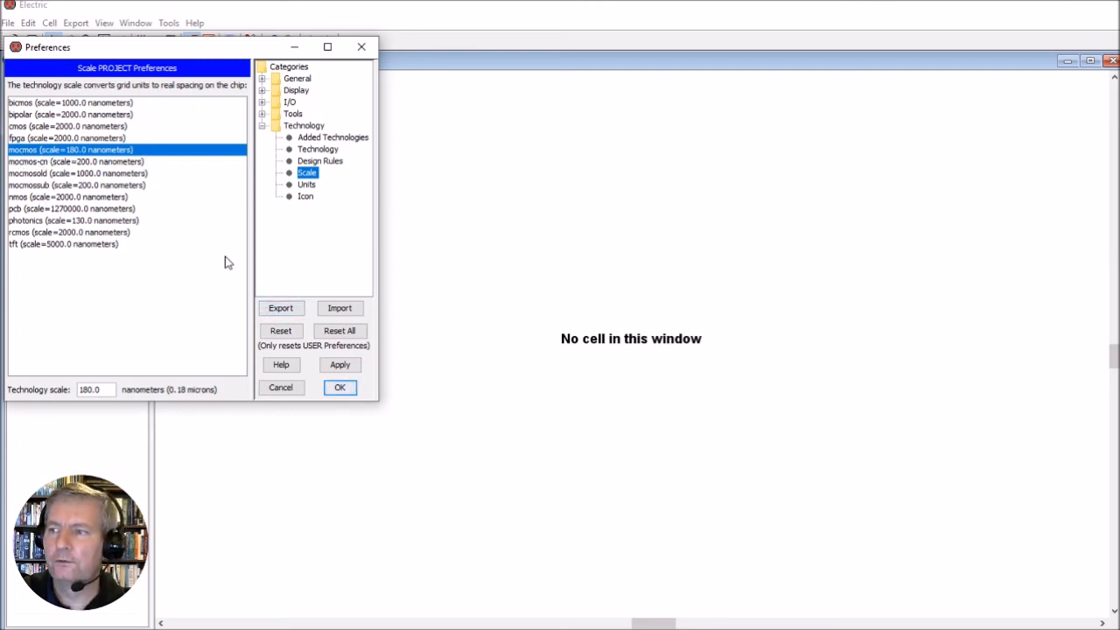
left_click(341, 389)
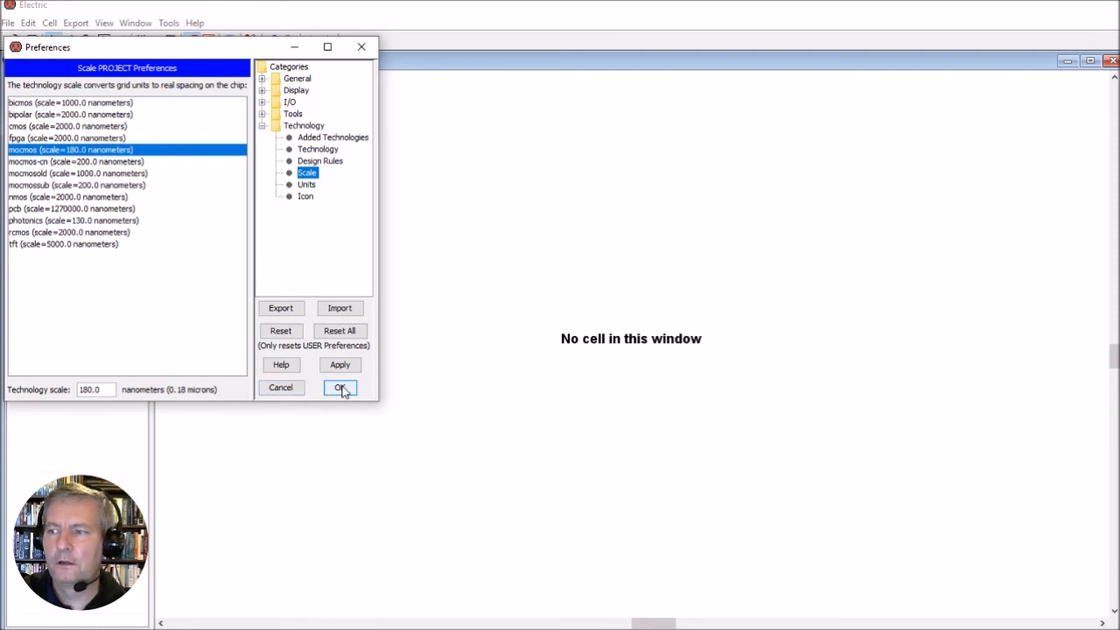
left_click(342, 389)
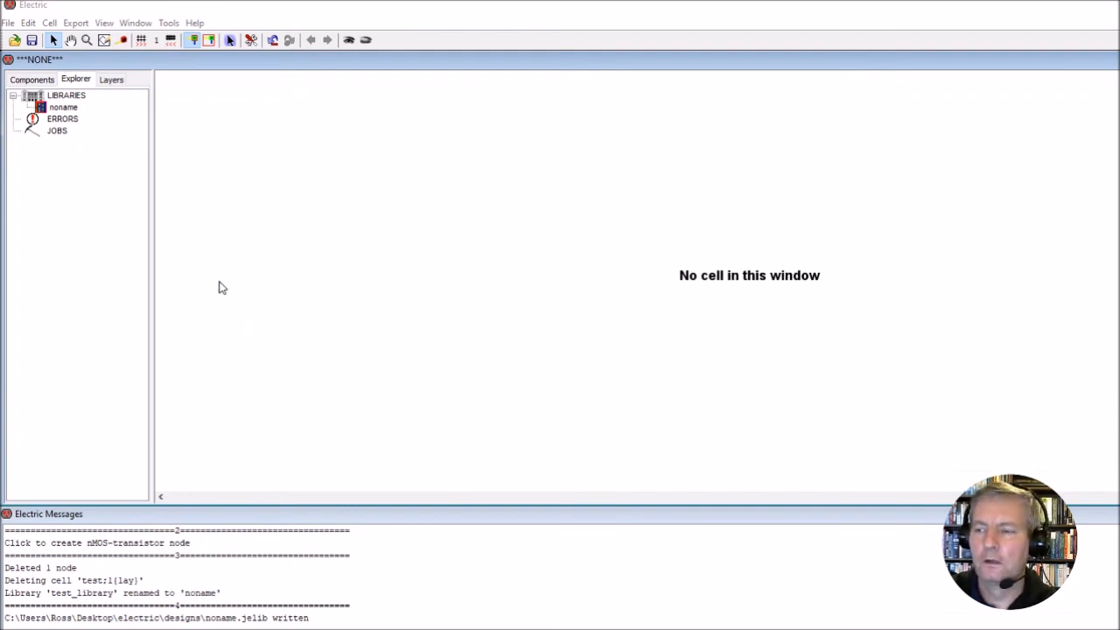
Save the noname library as tutorial_library in the designs folder inside the Desktop's electric folder.
left_click(8, 24)
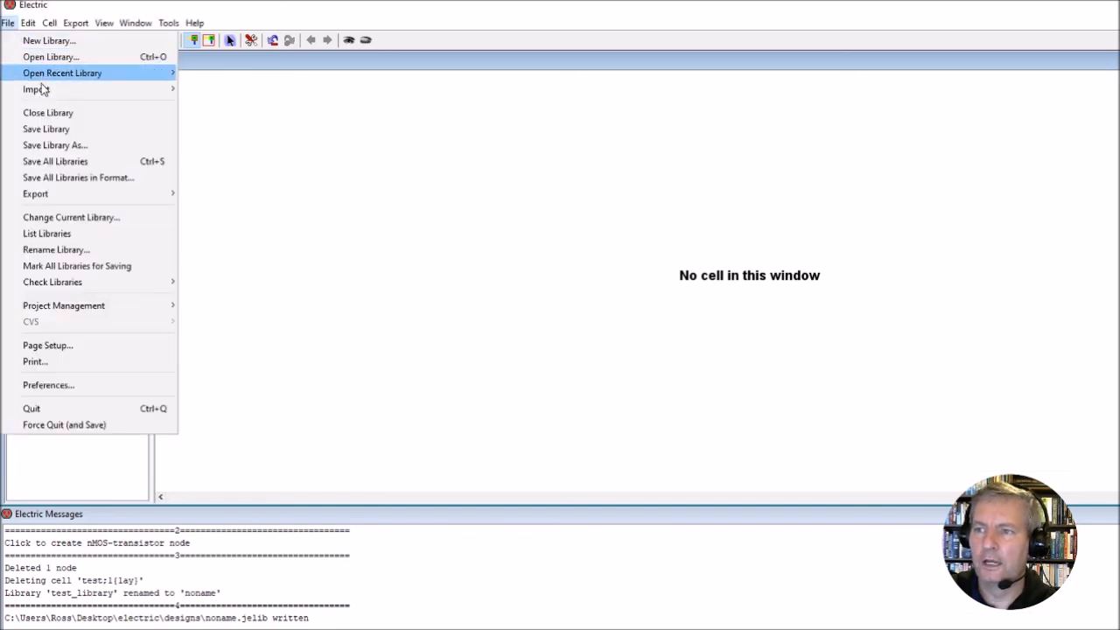
left_click(64, 145)
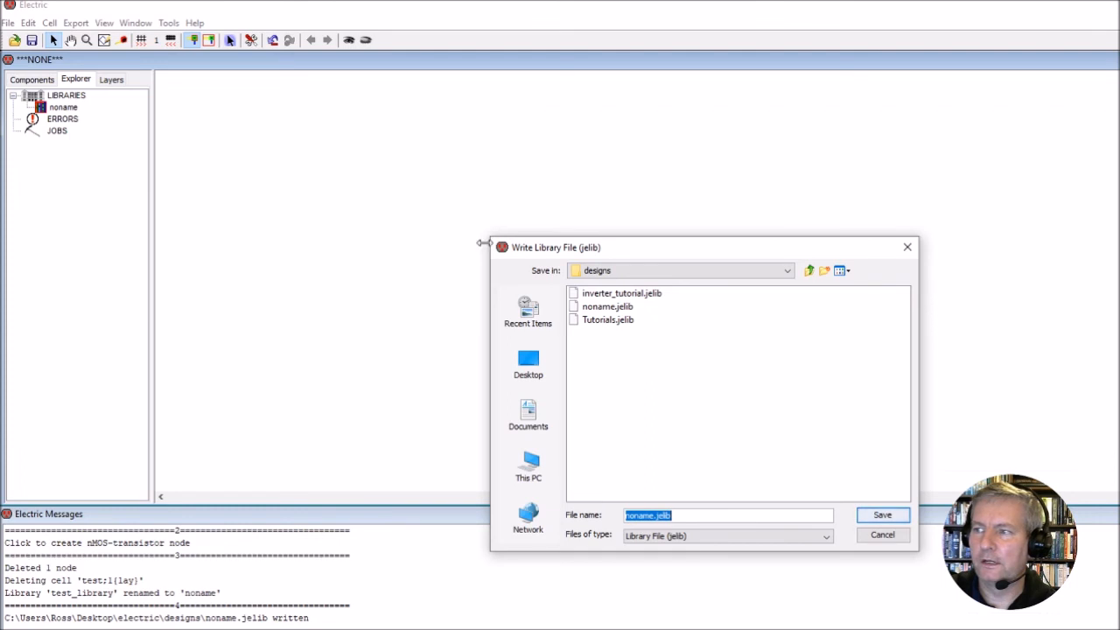
left_click(810, 272)
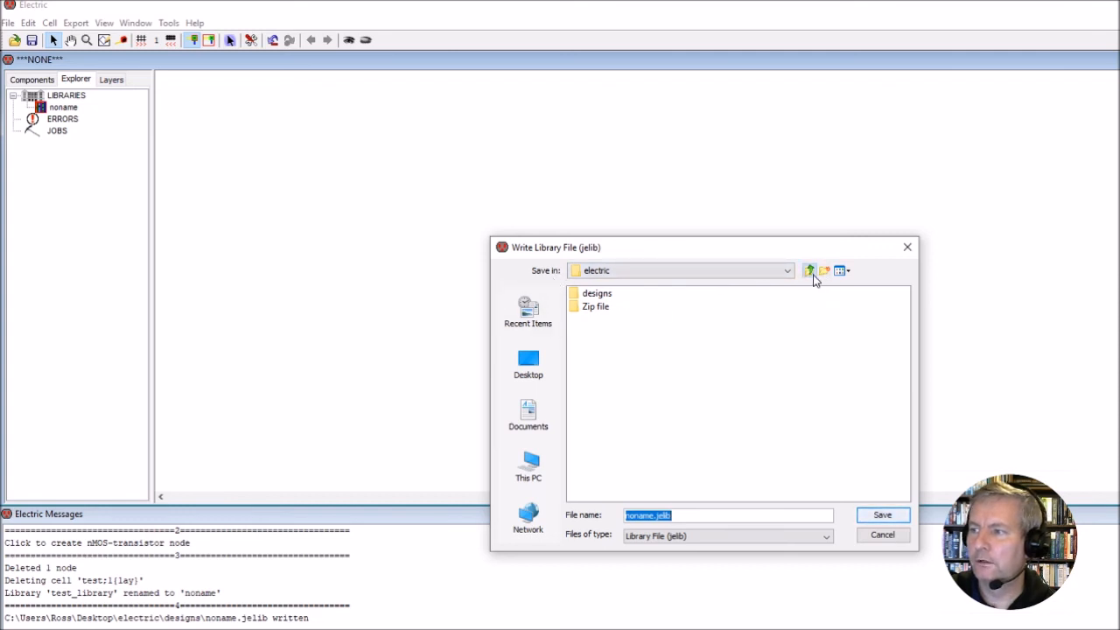
left_click(810, 272)
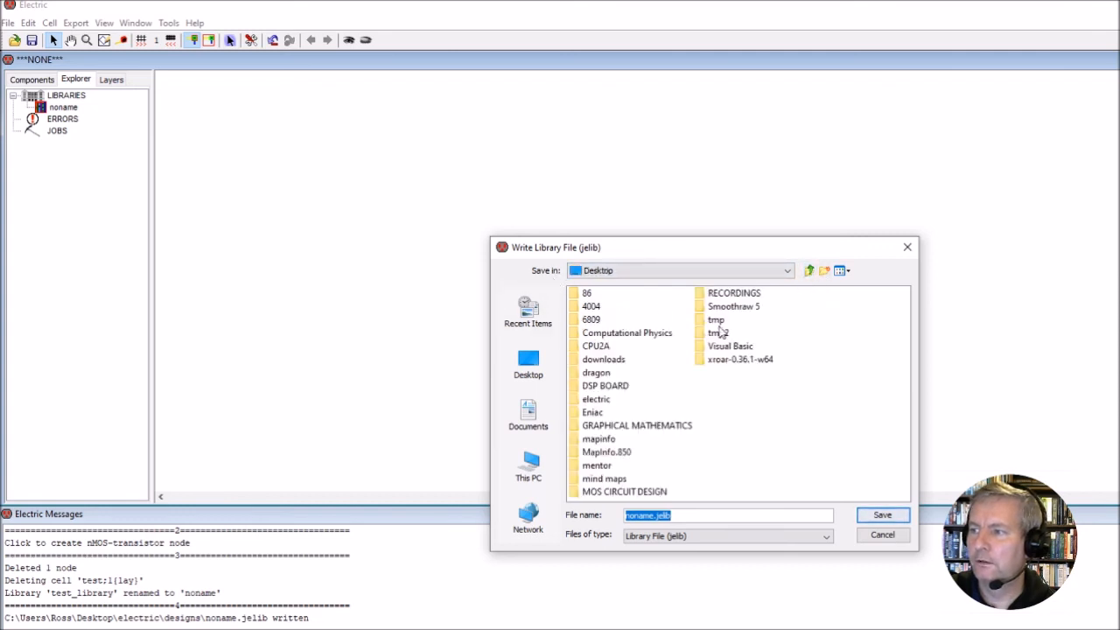
double_click(596, 399)
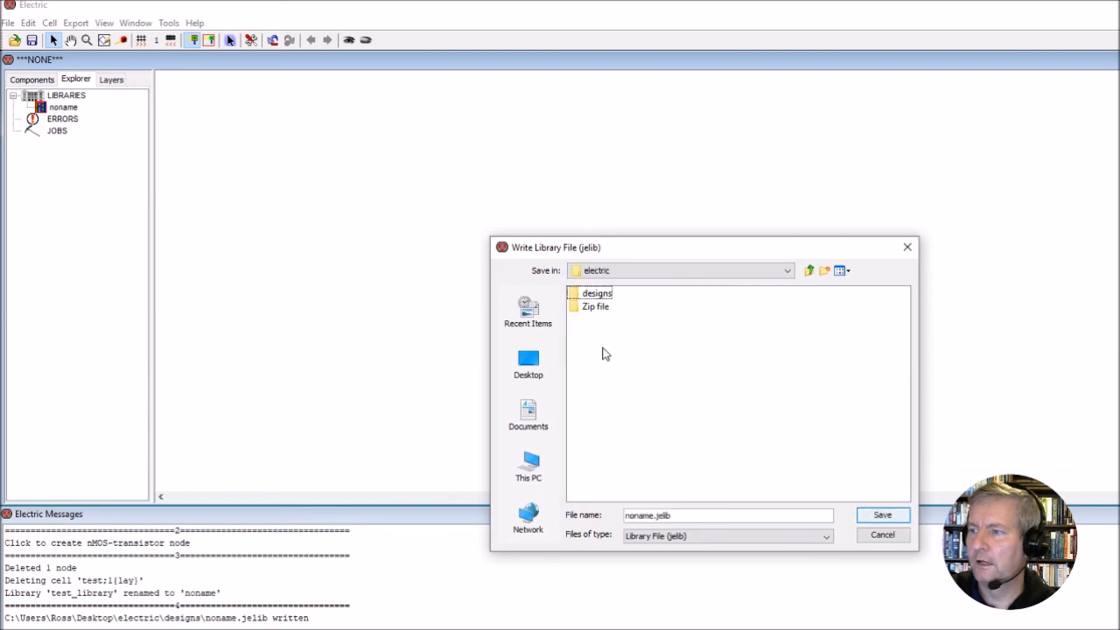
double_click(598, 295)
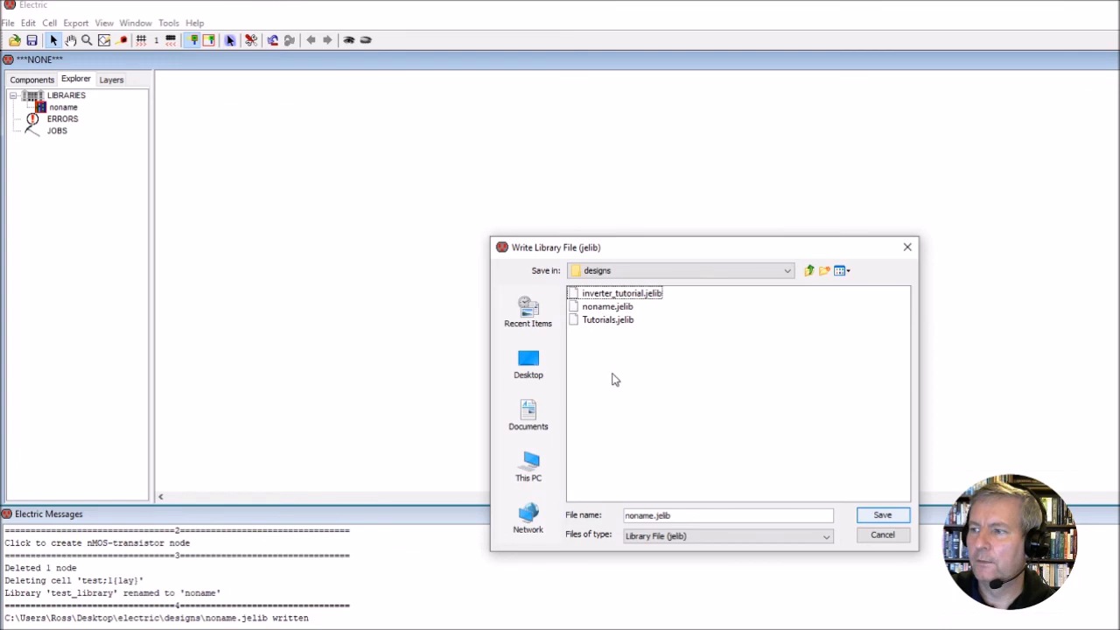
left_click_drag(684, 515, 610, 515)
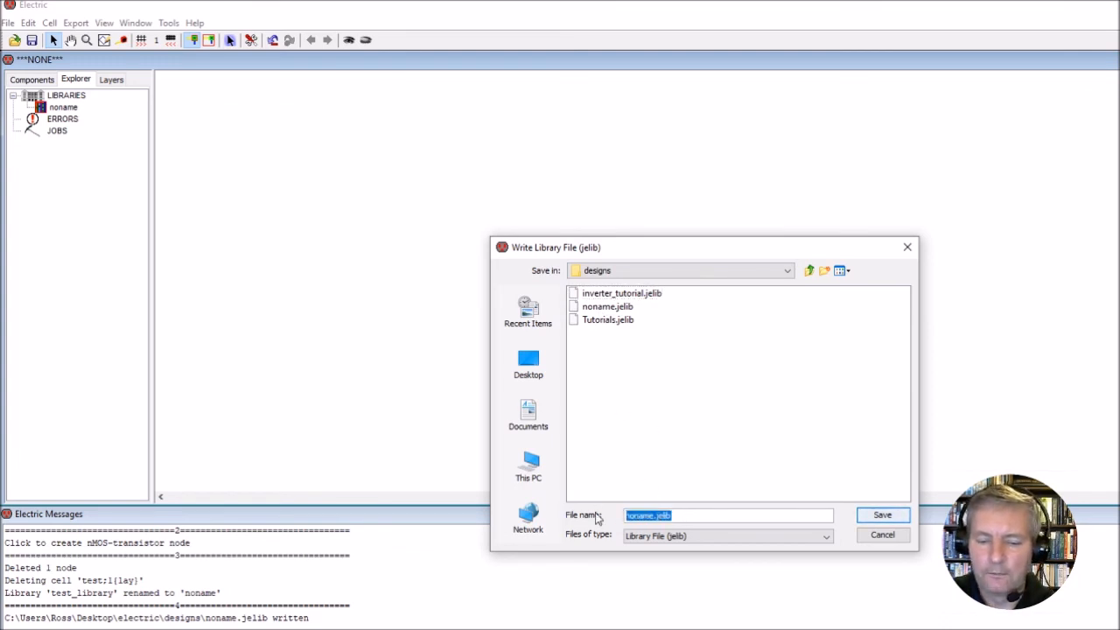
type("tutorial")
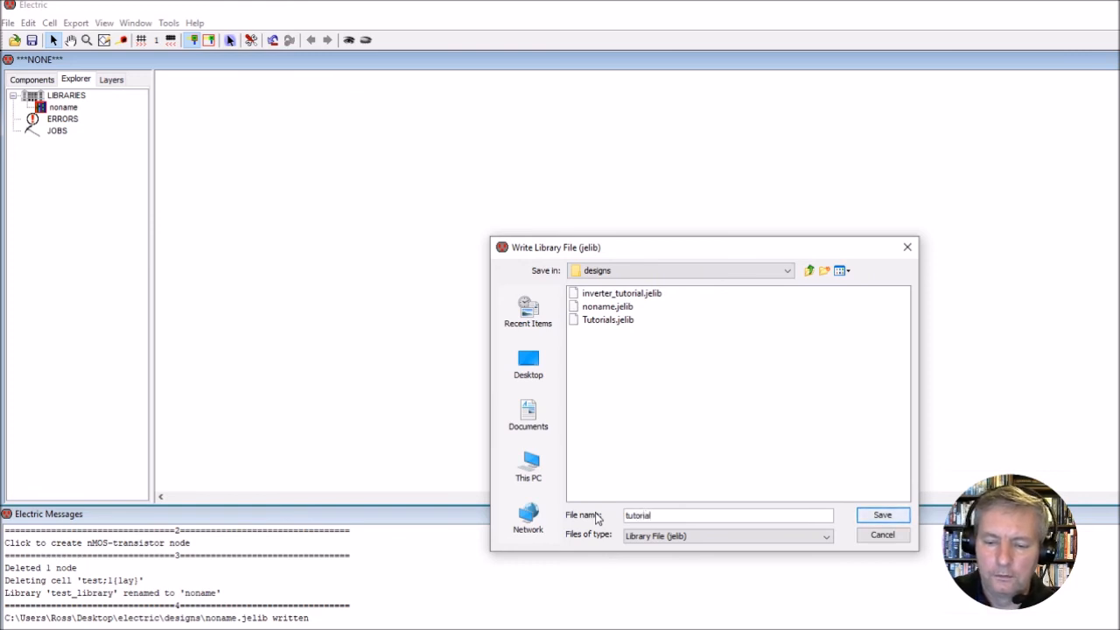
type("_library")
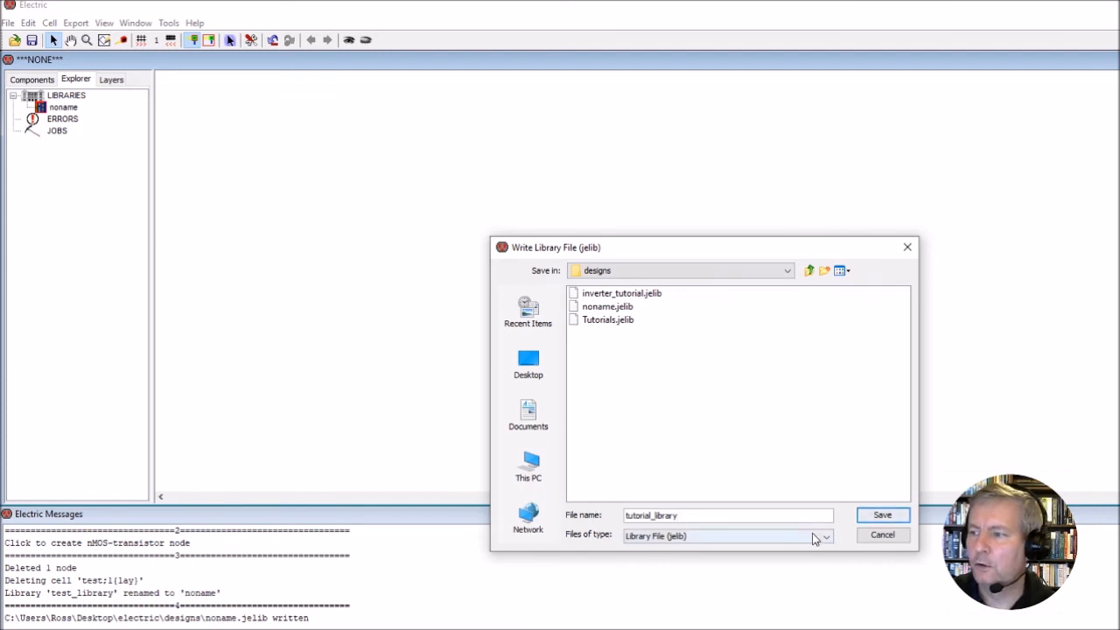
left_click(881, 516)
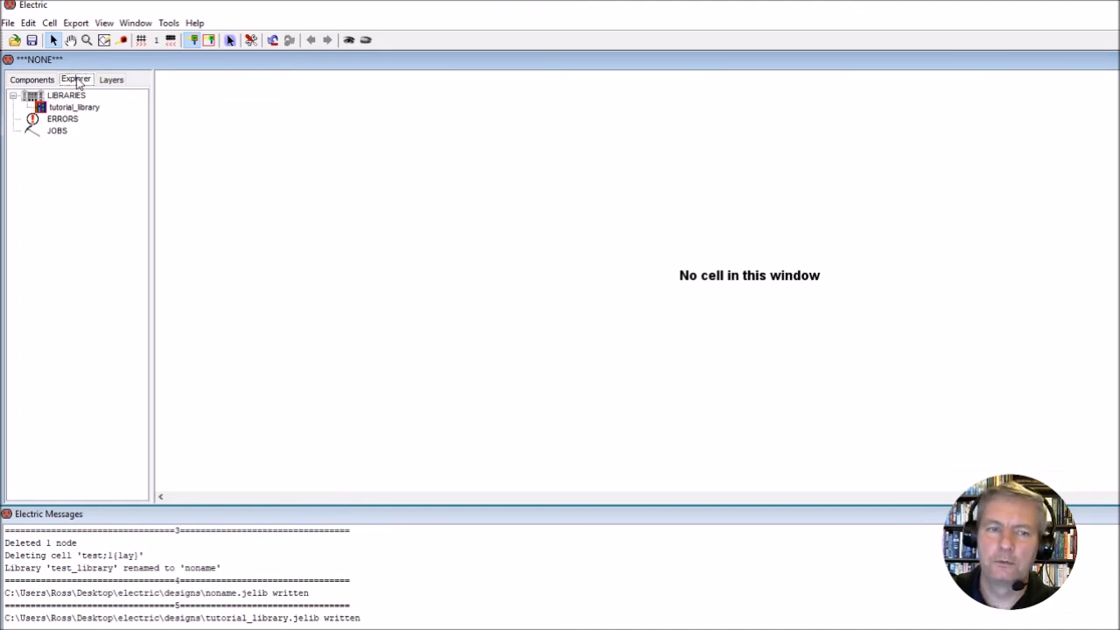
Create a layout-view cell named tutorial1 in tutorial_library with the mocmos technology and show it under its library.
left_click(66, 108)
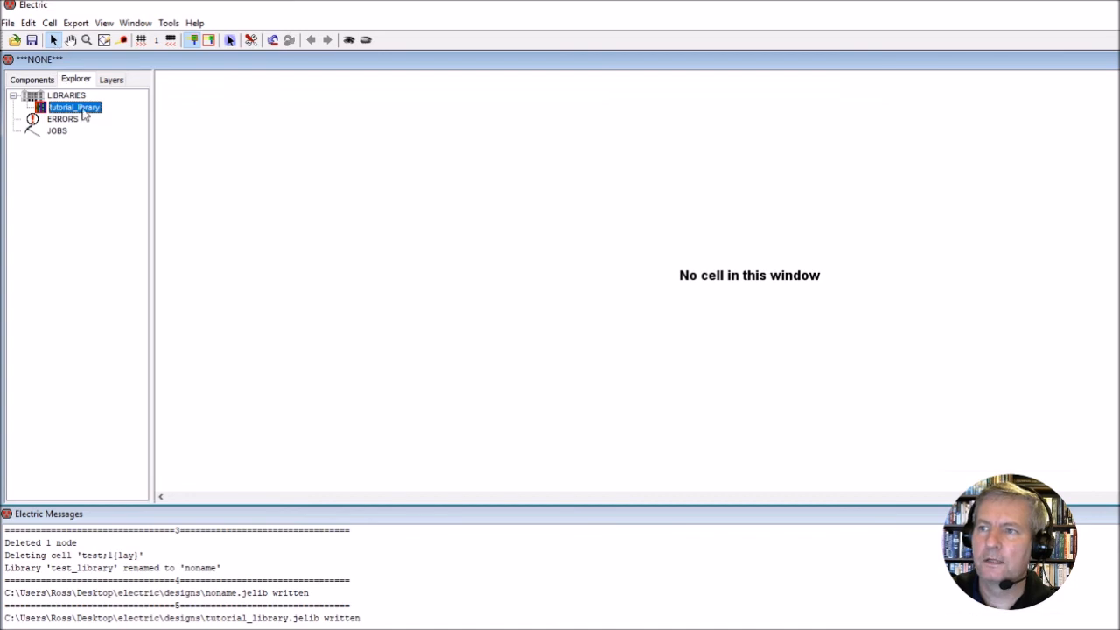
left_click(50, 25)
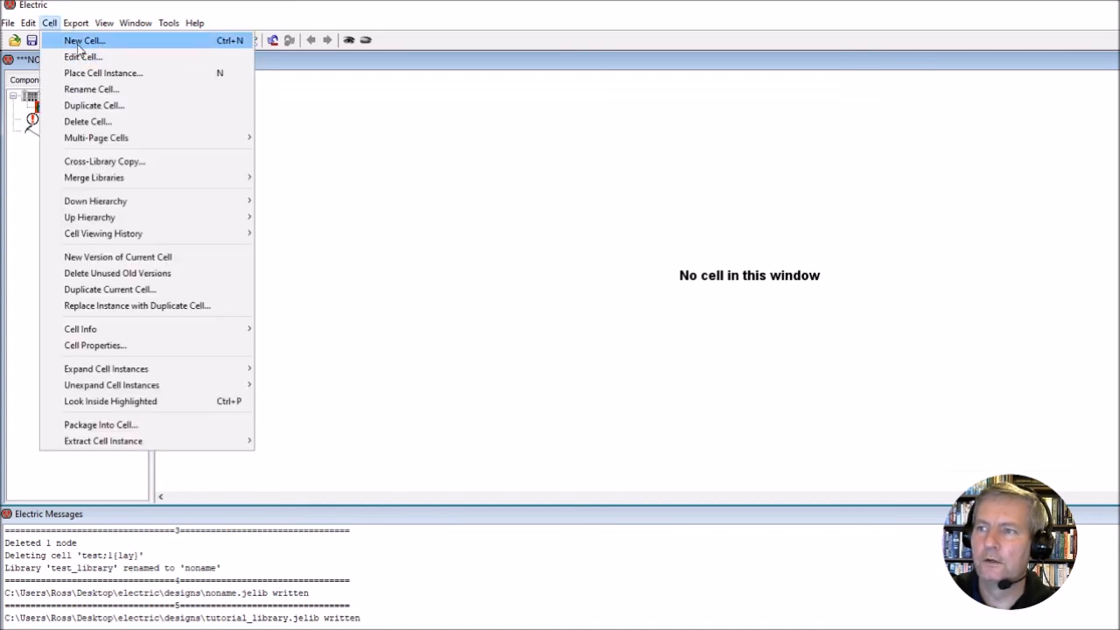
left_click(78, 41)
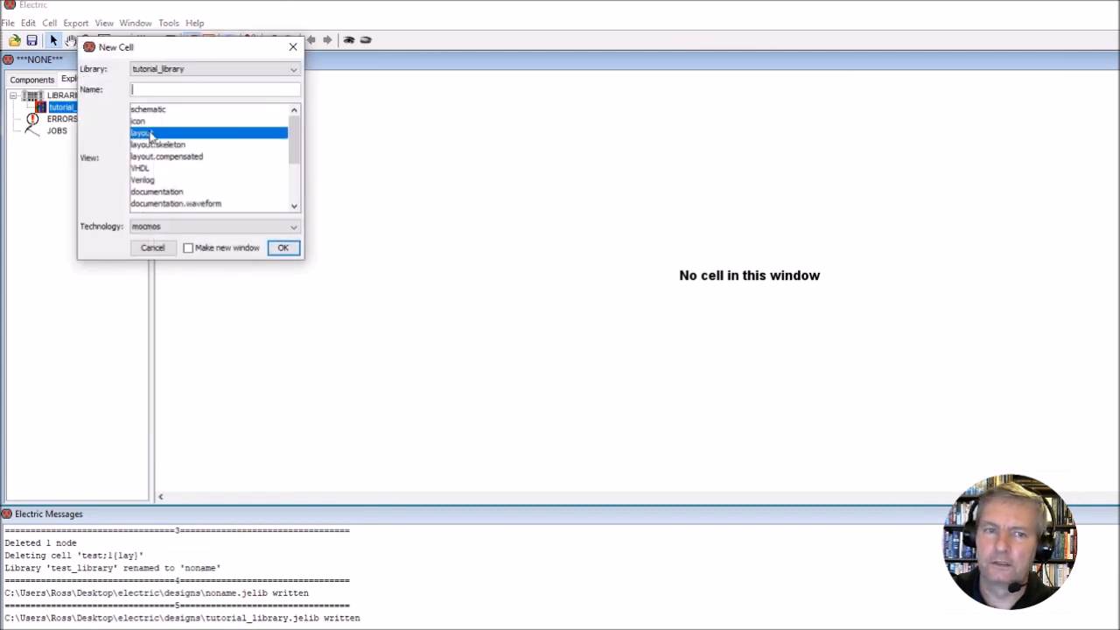
left_click(140, 87)
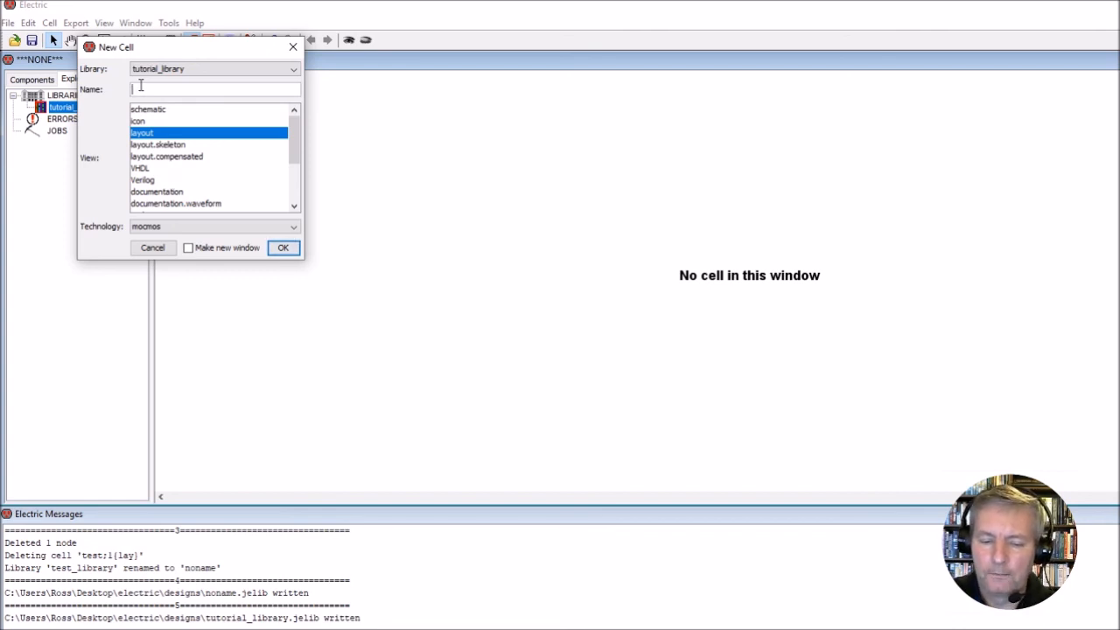
type("tutor")
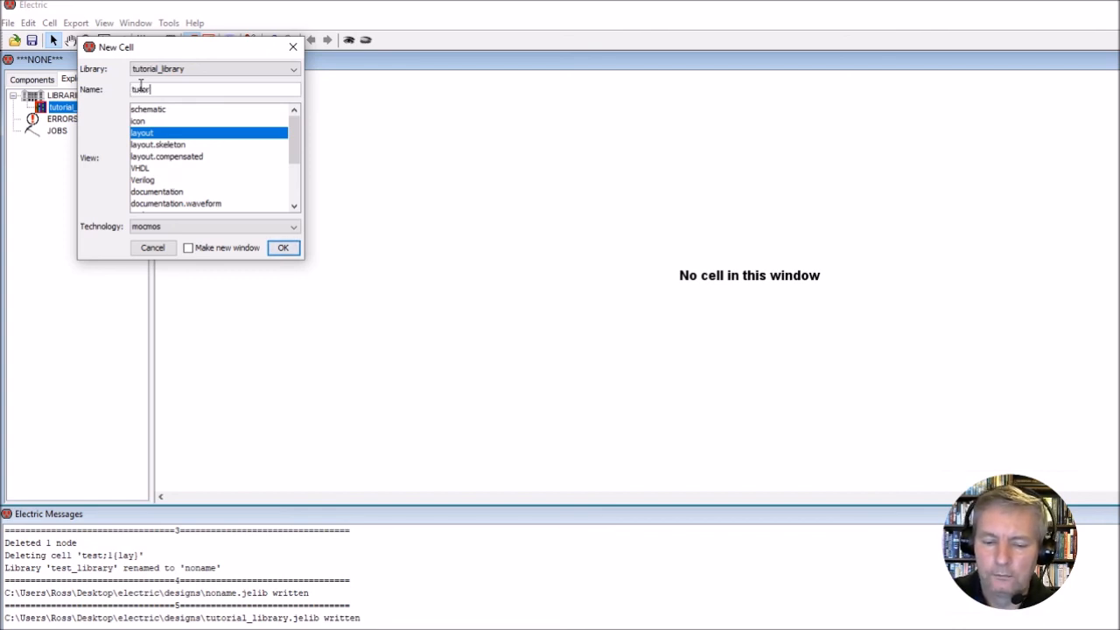
type("ial1")
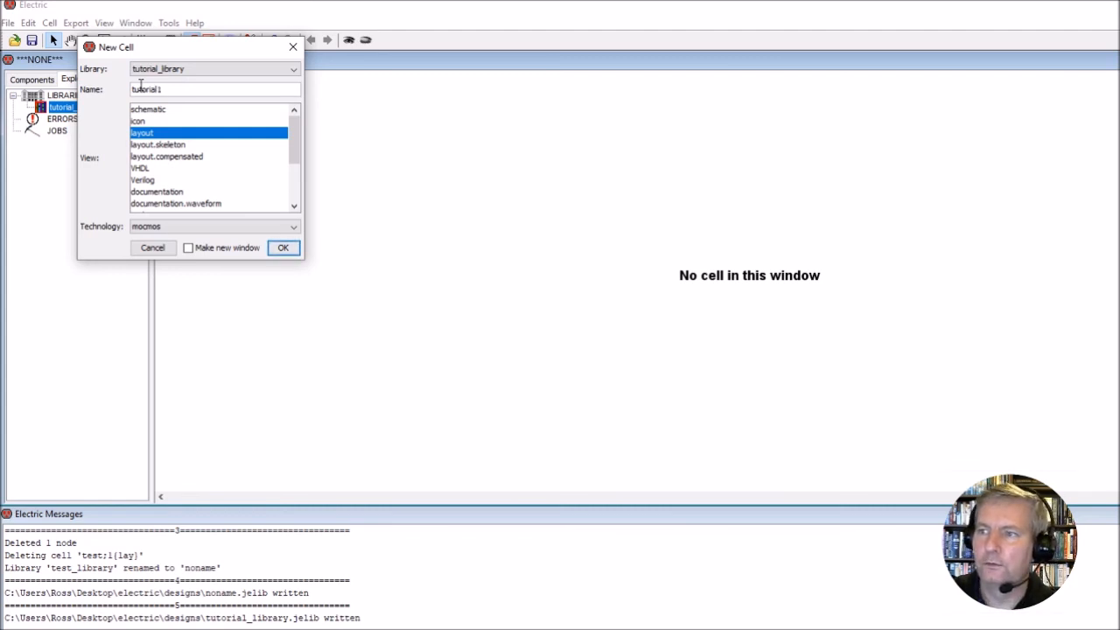
left_click(281, 248)
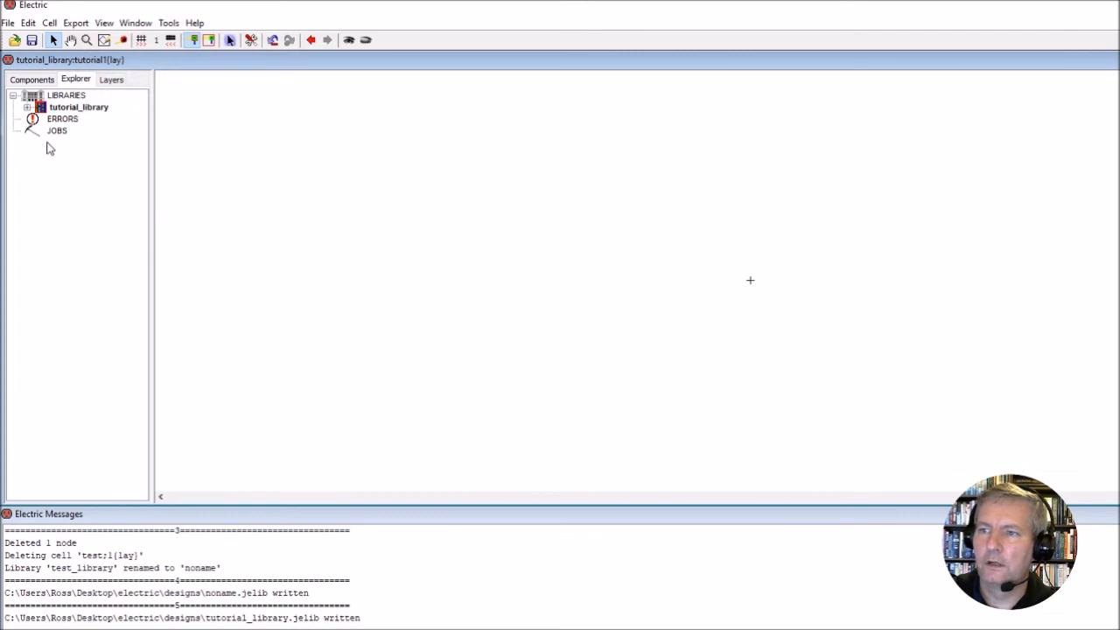
left_click(27, 108)
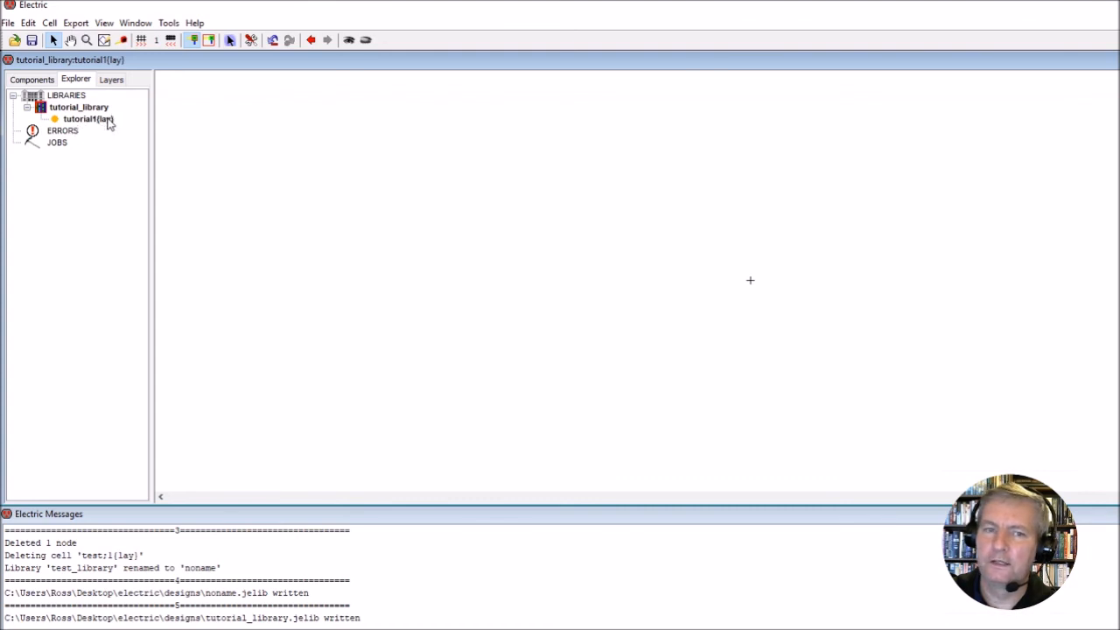
left_click(86, 121)
Place an nMOS transistor from the mocmos components just above the origin of the tutorial1 layout.
left_click(37, 81)
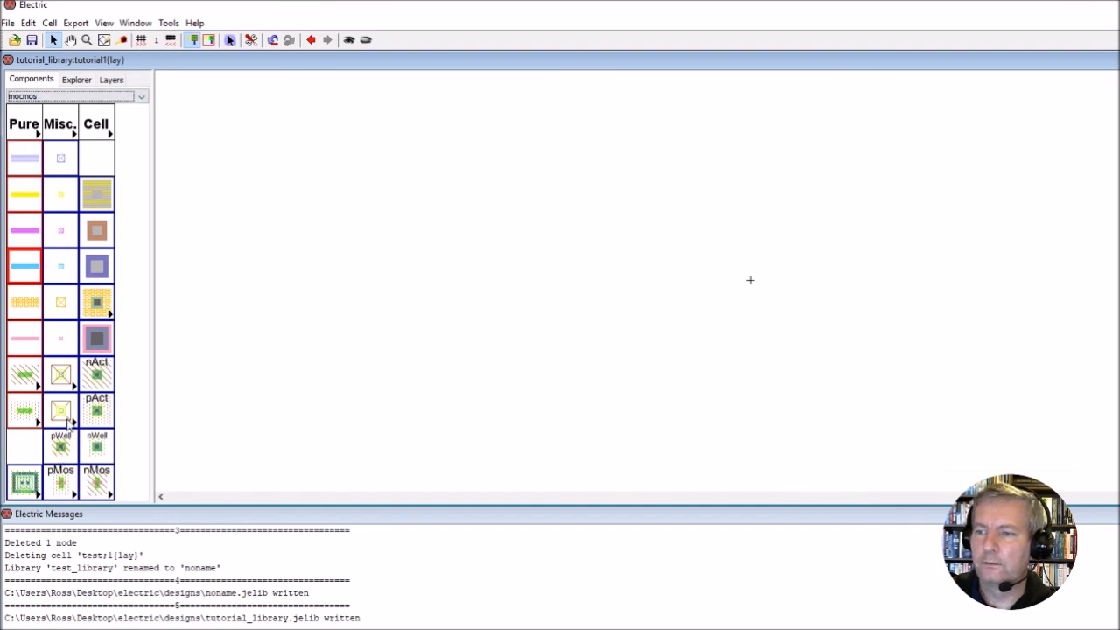
left_click(99, 492)
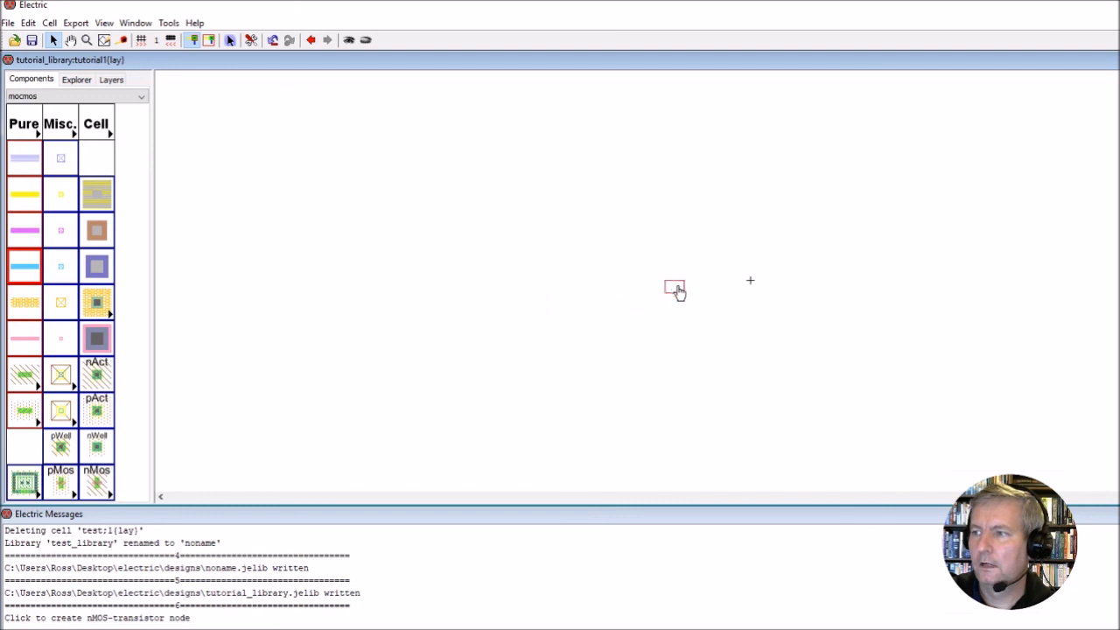
left_click(744, 254)
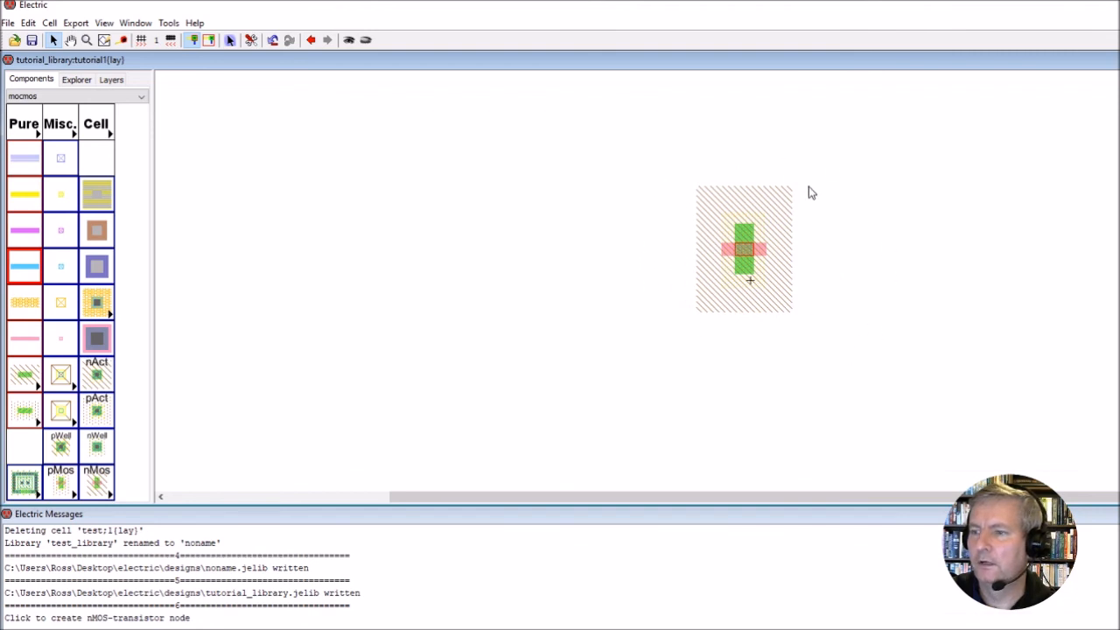
left_click(140, 22)
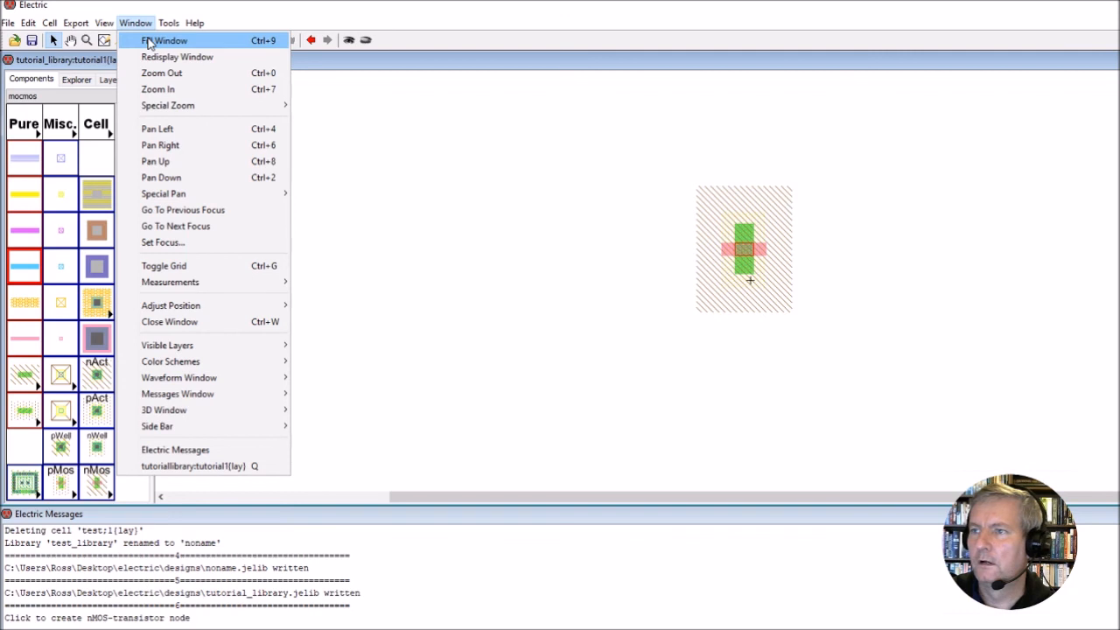
left_click(150, 42)
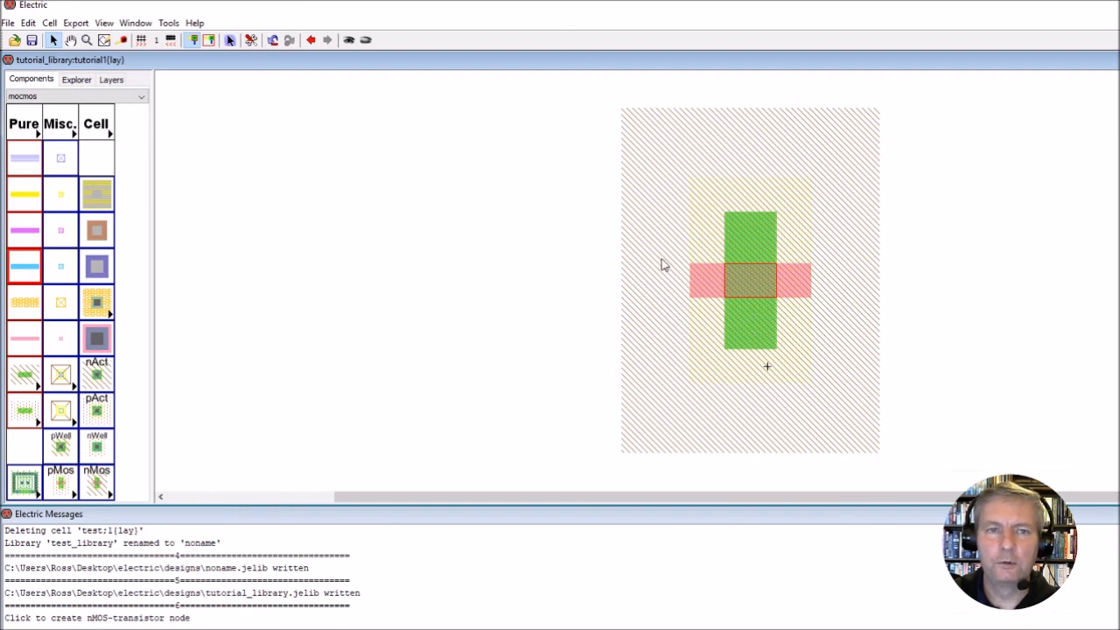
Open a 3D view of the tutorial1 layout and maximize its window.
left_click(133, 24)
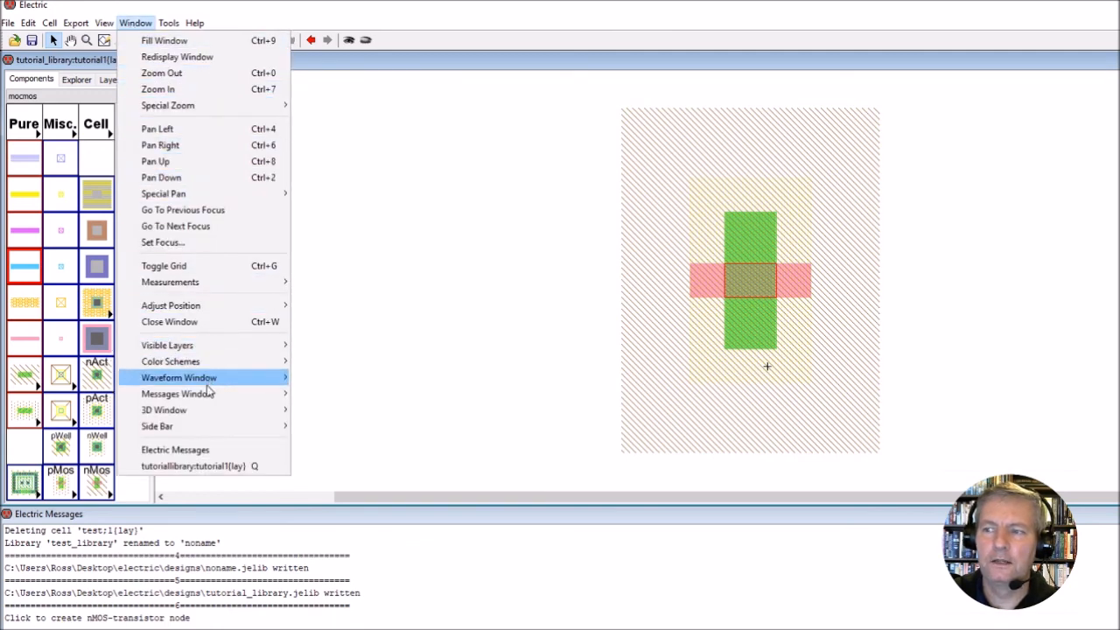
mouse_move(195, 419)
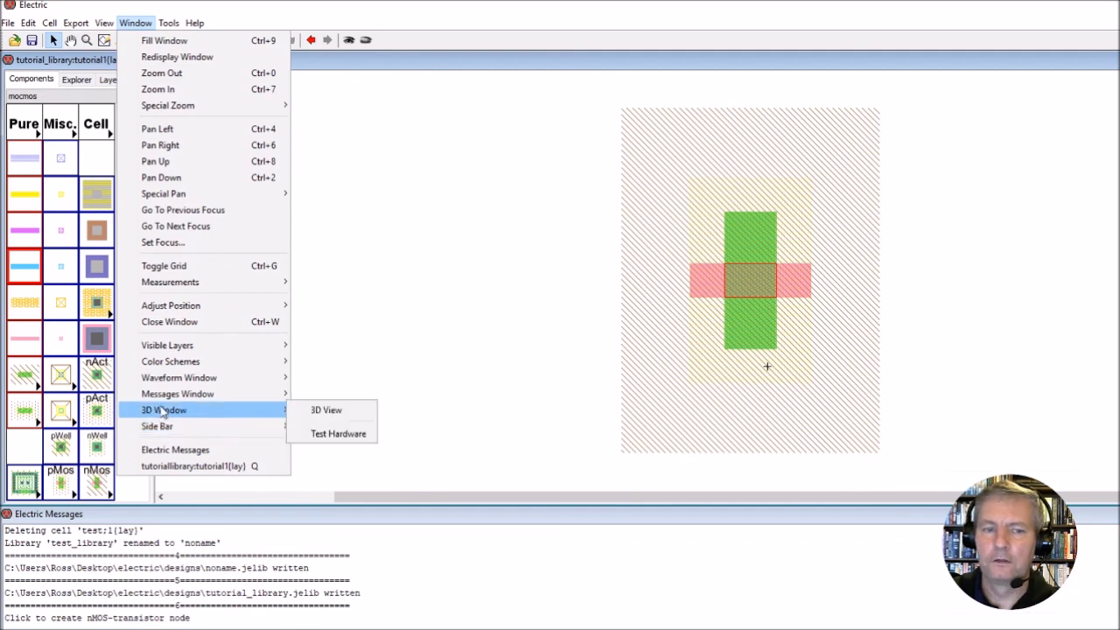
left_click(327, 412)
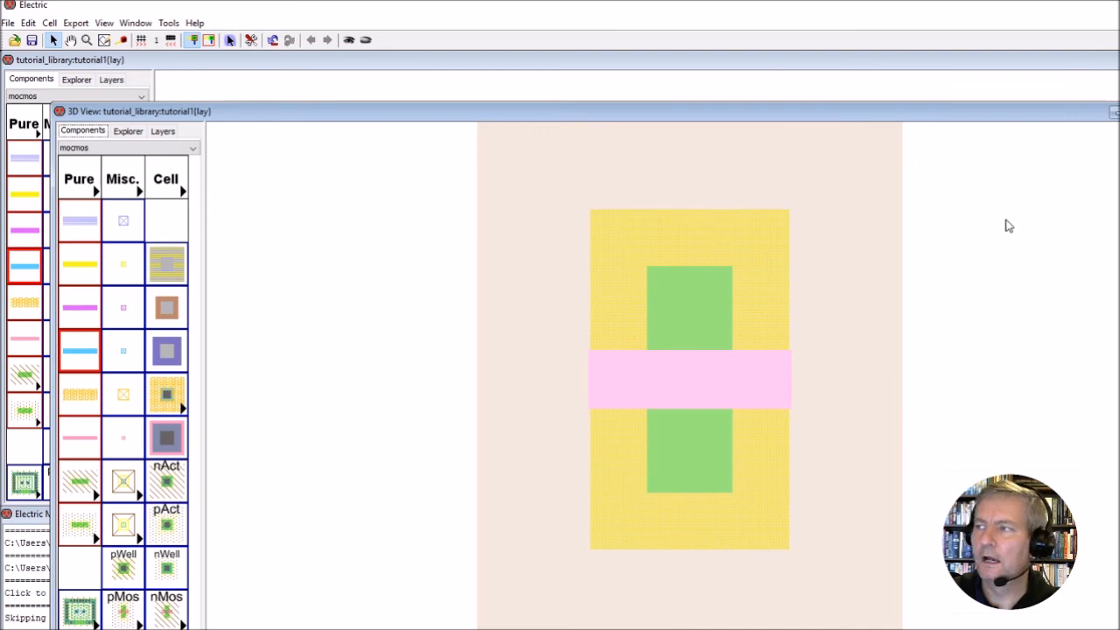
left_click(1119, 112)
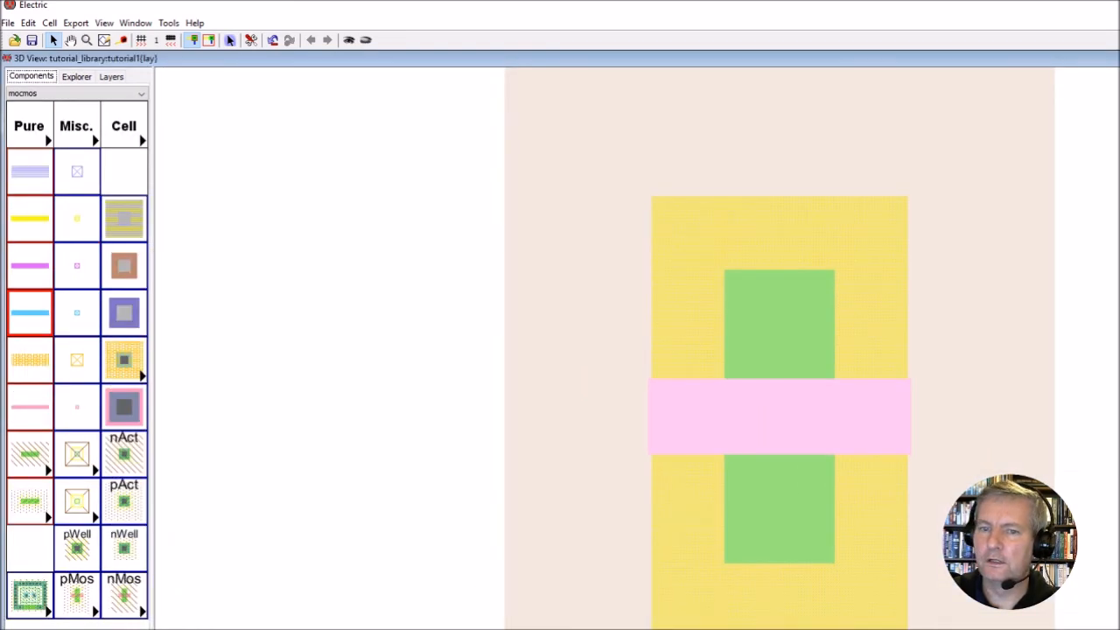
Examine the nMOS transistor's layer structure in 3D from several angles and zoom levels.
left_click_drag(870, 428, 910, 261)
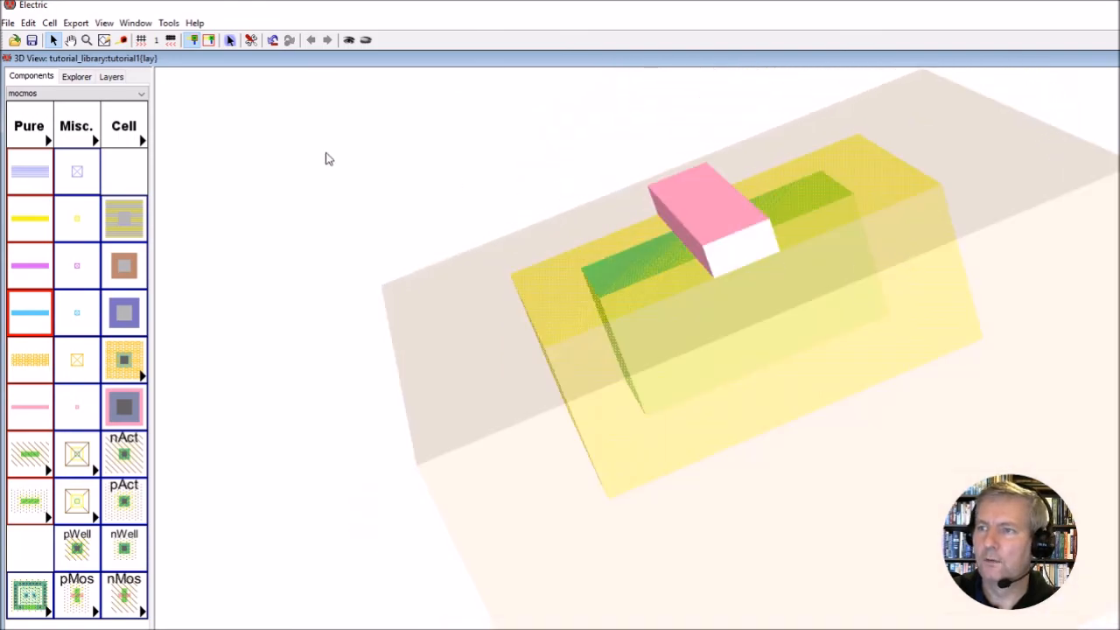
left_click(86, 41)
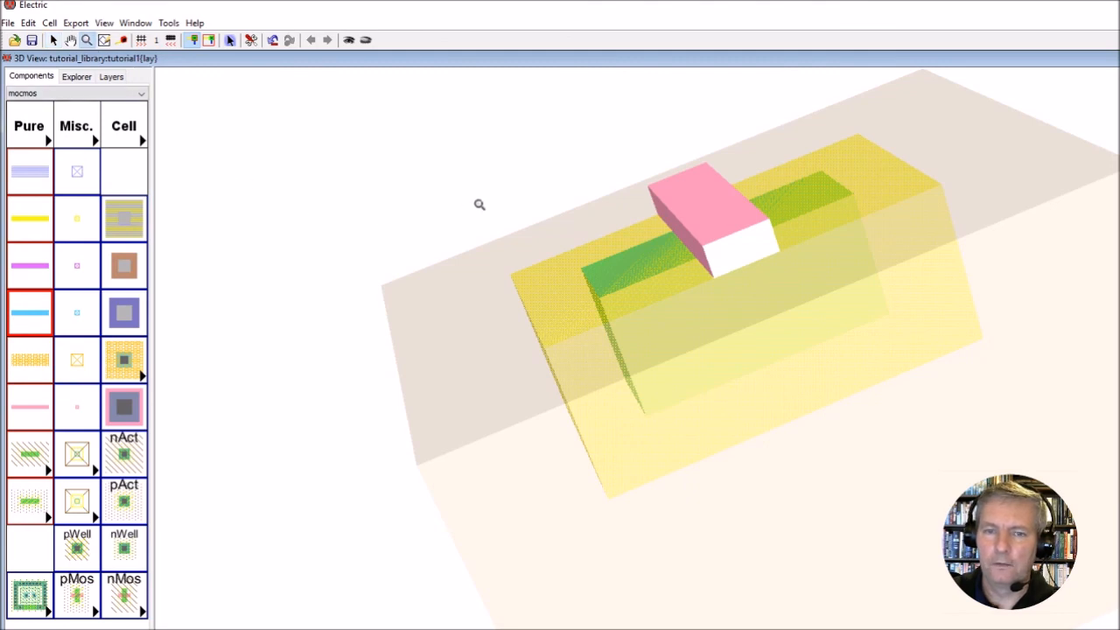
scroll(480, 205, "up", 4)
scroll(479, 204, "down", 5)
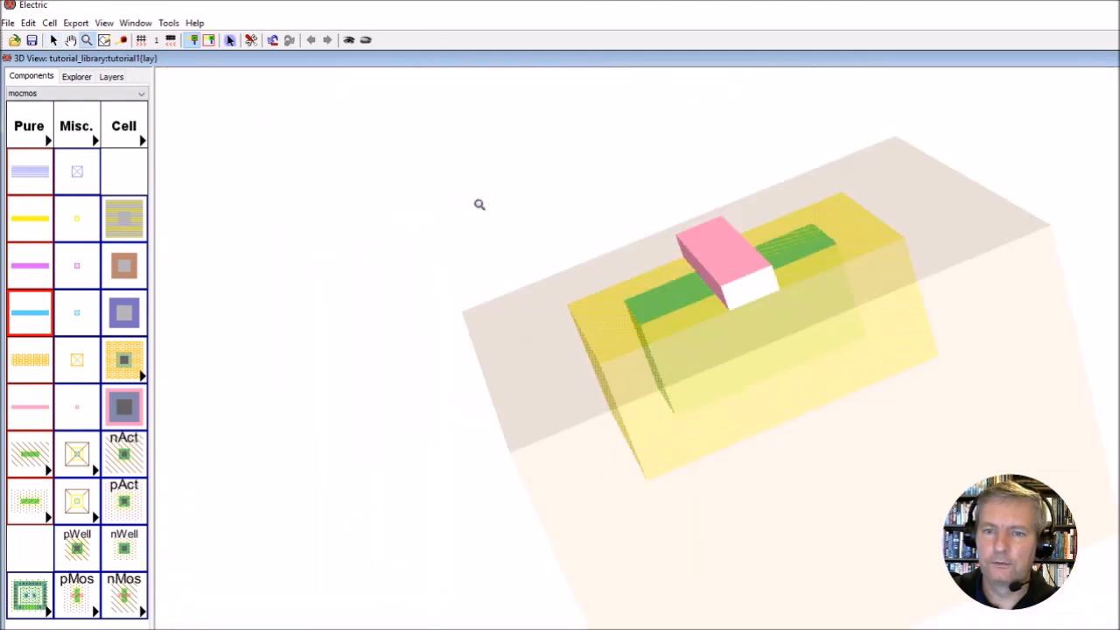
scroll(479, 204, "down", 3)
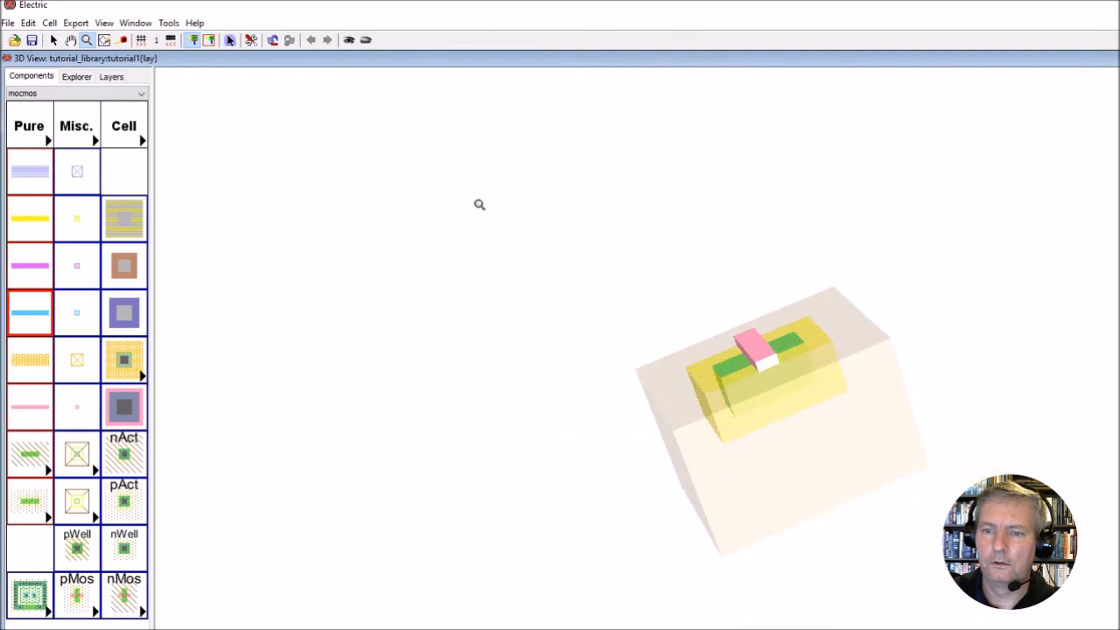
left_click(53, 41)
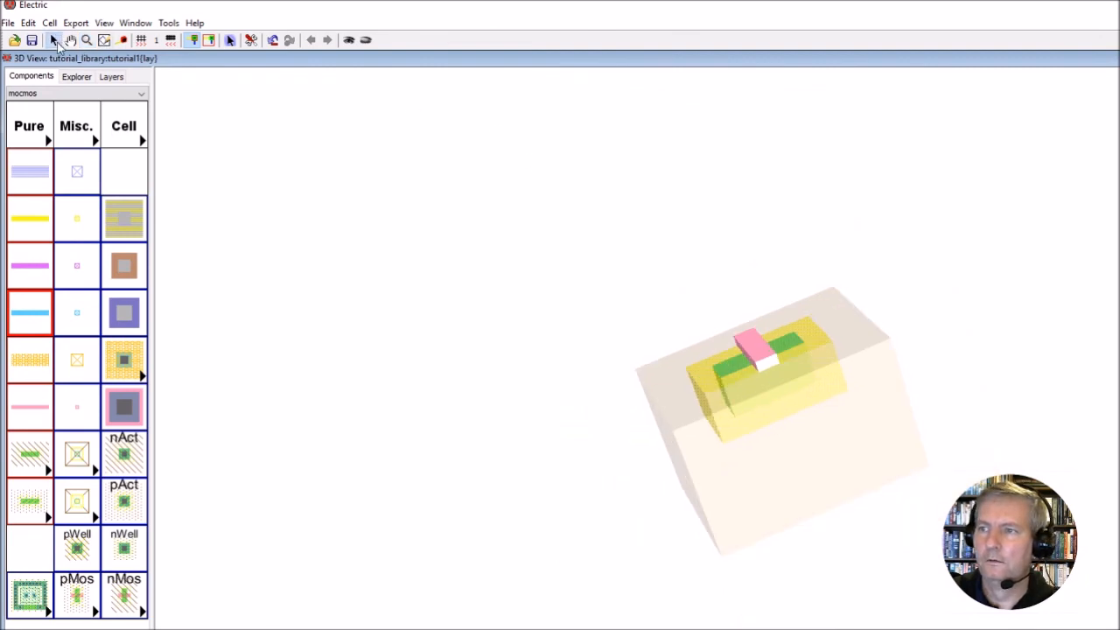
left_click_drag(726, 408, 906, 320)
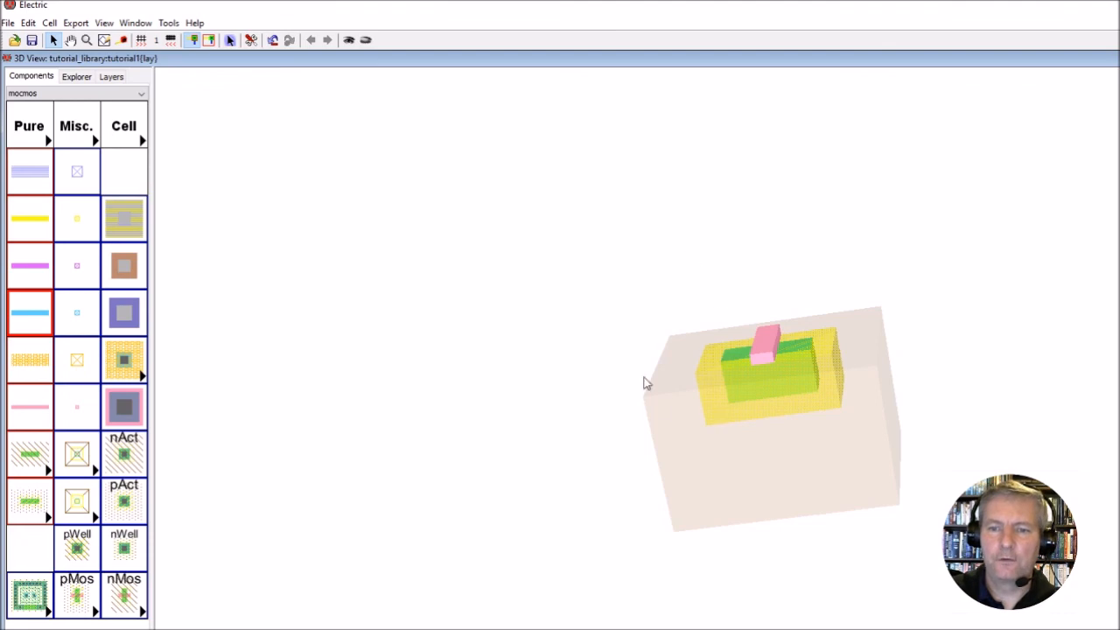
left_click_drag(735, 393, 563, 260)
left_click_drag(805, 428, 913, 330)
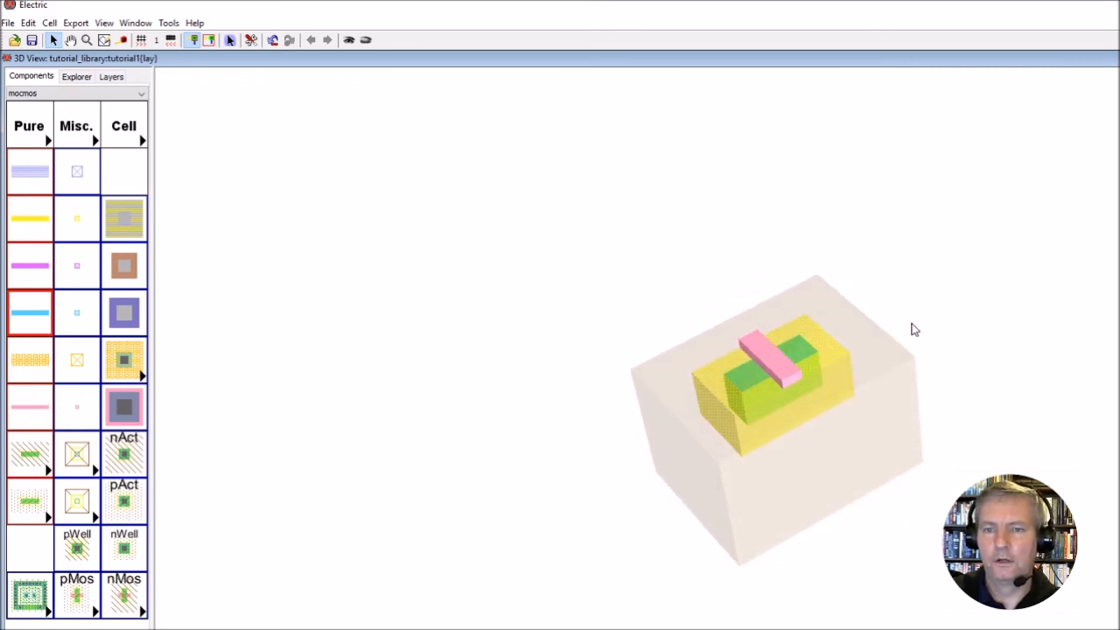